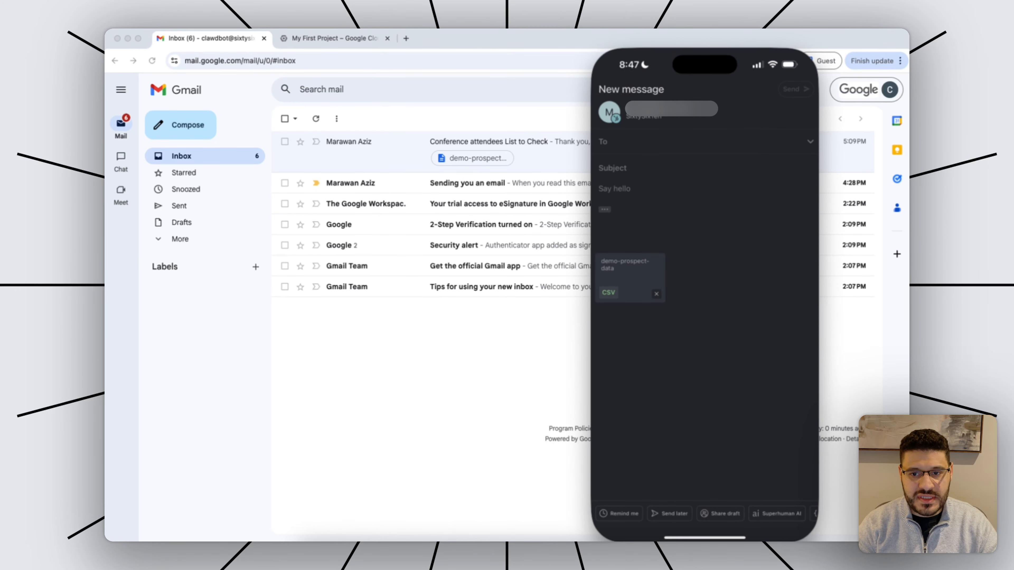
Email Clawd Bot with subject 'Event Attendees from 2026 Event' and body 'Attached a list'.
type("clawd")
key("Return")
key("Tab")
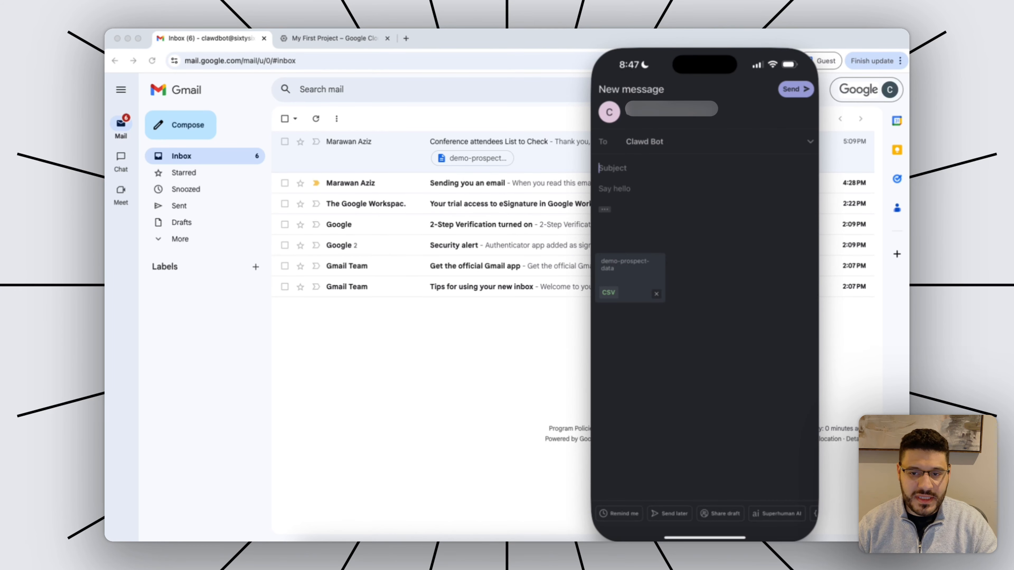
type("Event Atted")
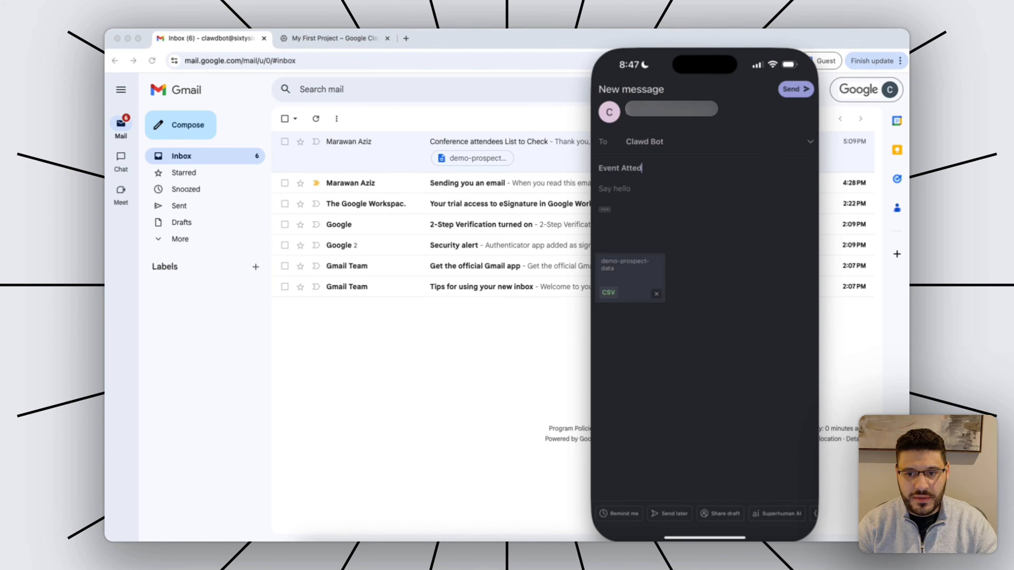
key("BackSpace")
type("ndees from ")
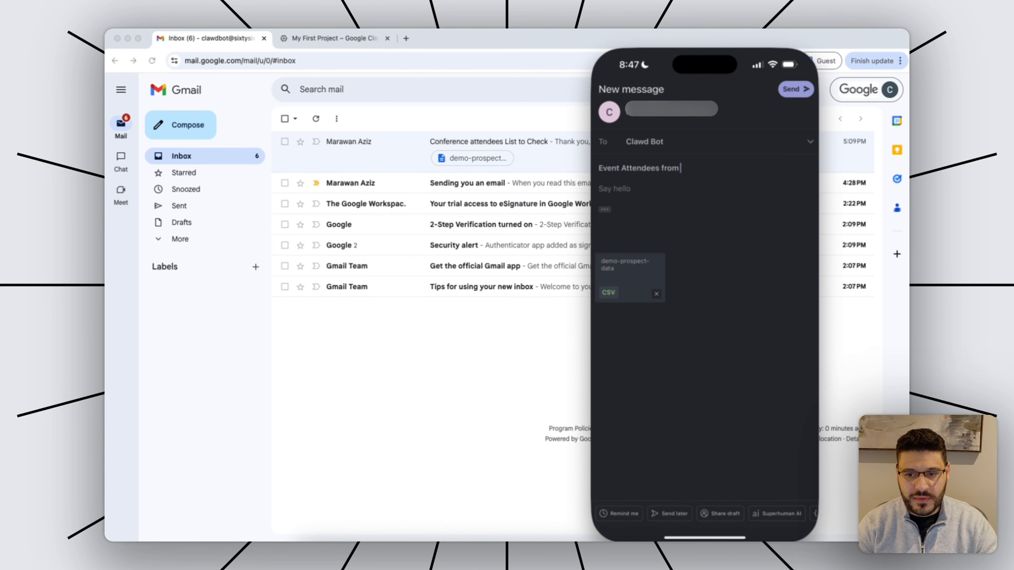
type("2026 Event")
key("Tab")
type("Att")
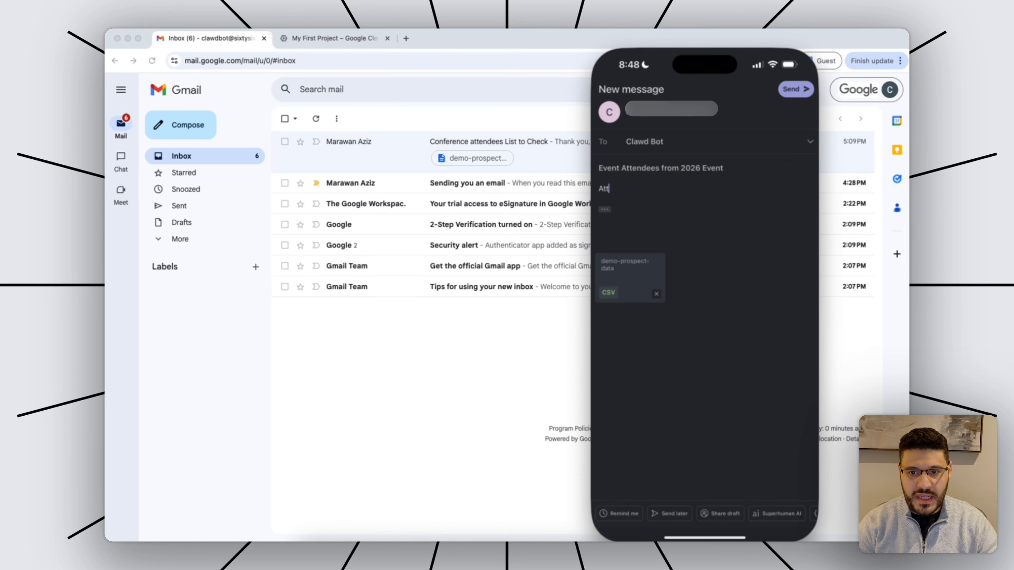
type("ached a list")
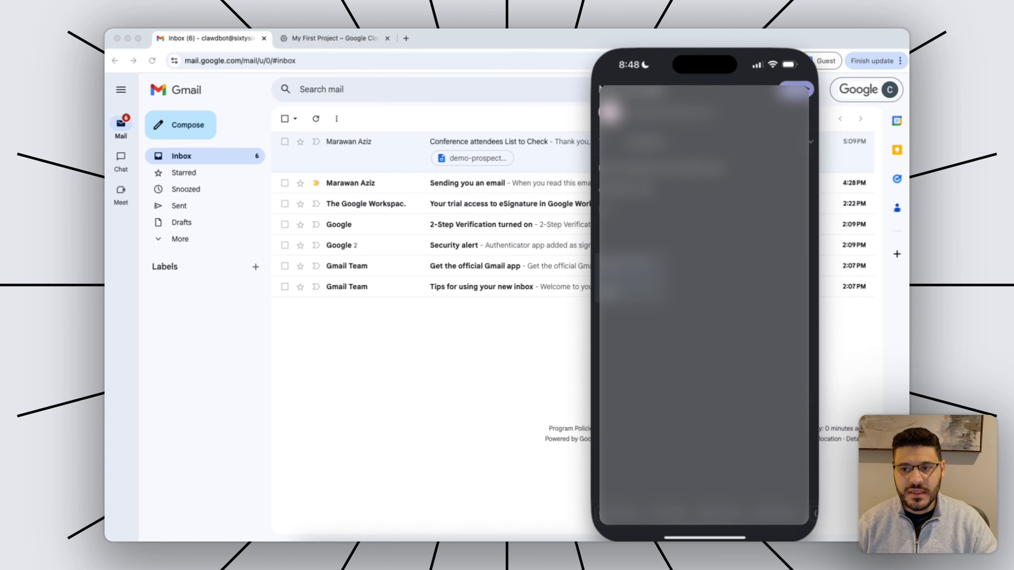
left_click(796, 89)
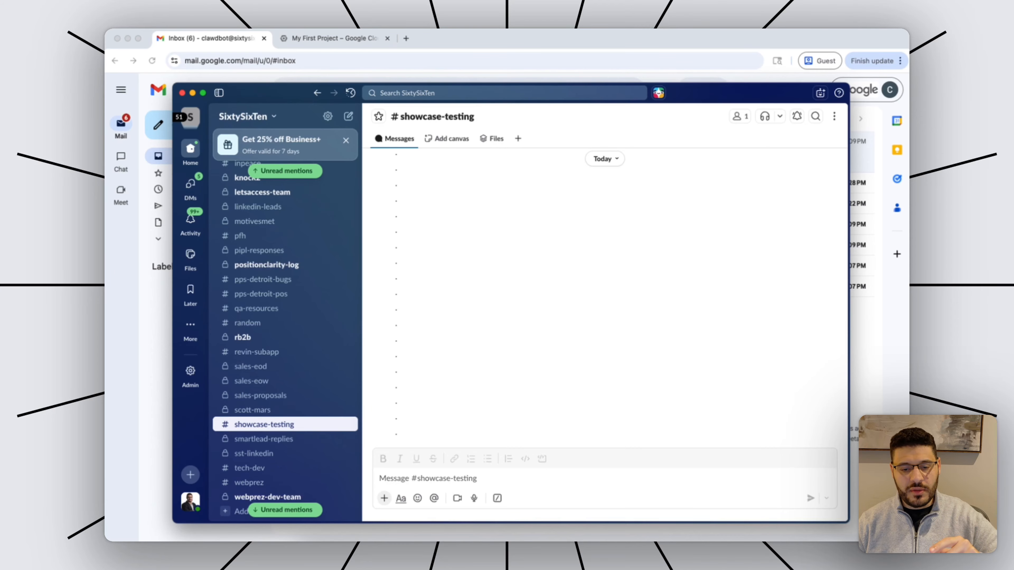
key("super+Tab")
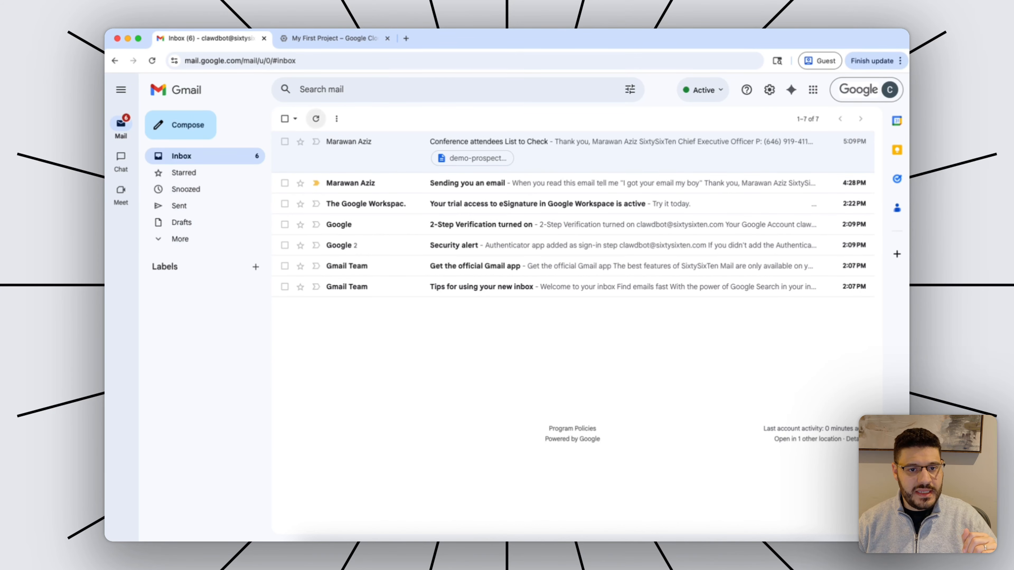
left_click(316, 119)
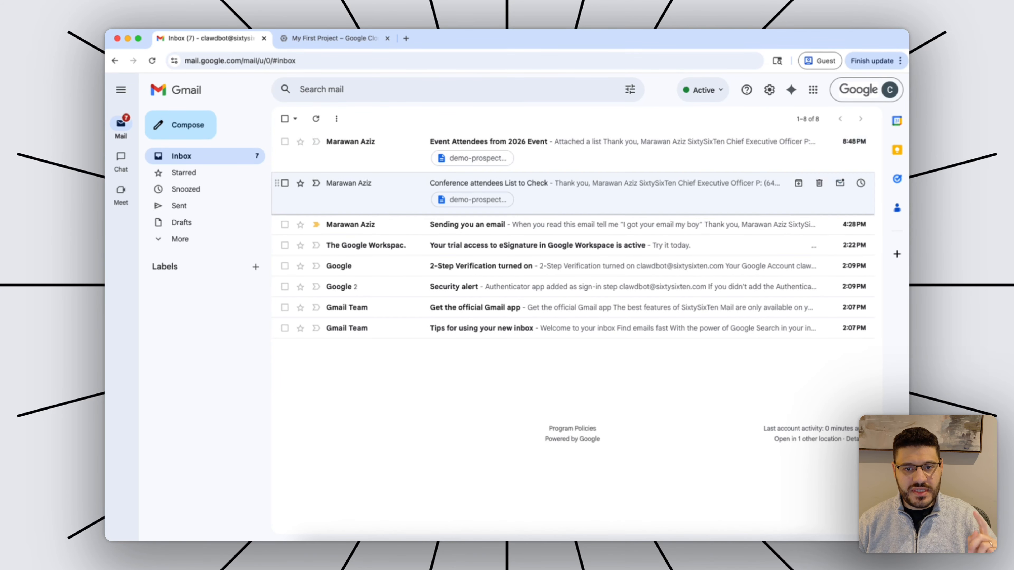
left_click(382, 555)
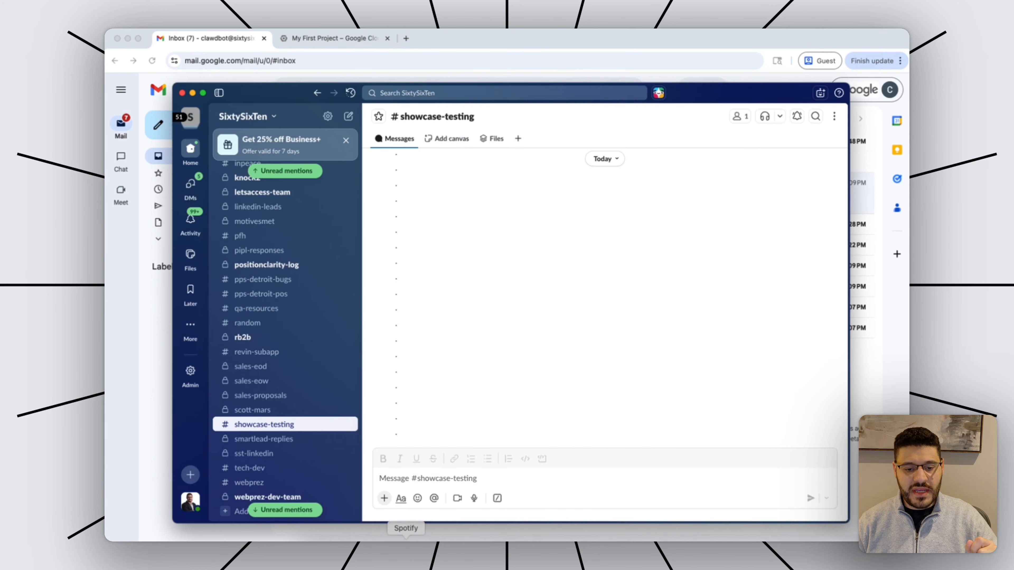
left_click(455, 478)
type("@SixtySixTen Clawdbot Hey, I just sent you a quick email that has a list of conference attendees that I met. Analyze each one and find me the top 3 prospects from this list that would best fit my ICP. And send me an email back with a unique email for each to thank them for their time during the conference.")
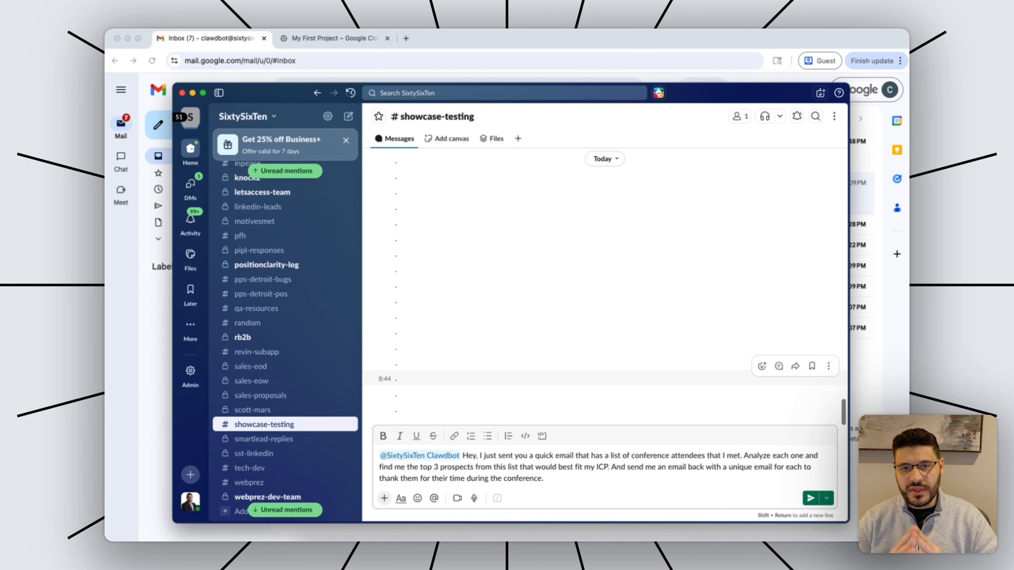
key("Return")
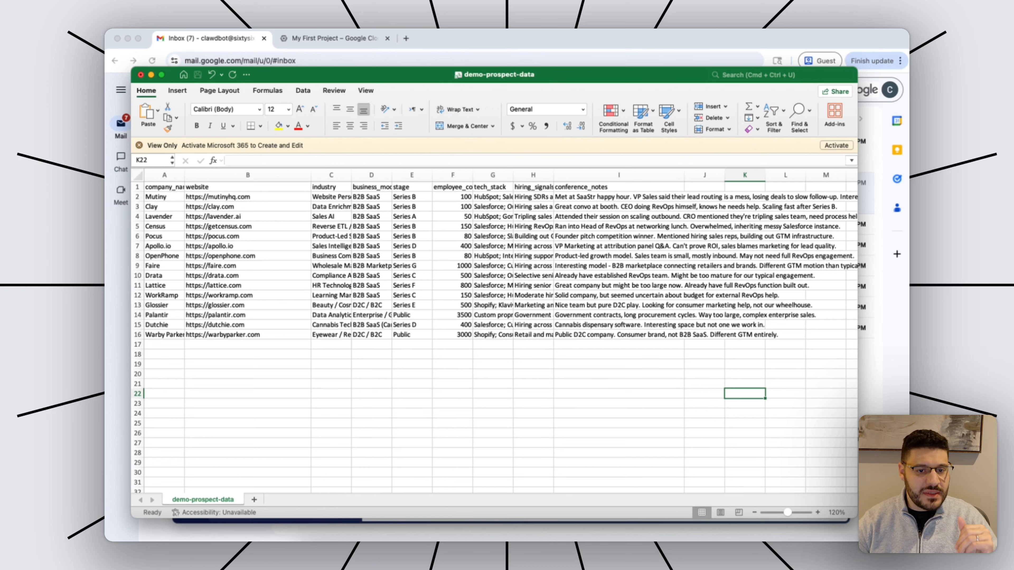
Review the conference notes in I2:I16 for all 15 prospects, then return to Slack.
left_click_drag(618, 197, 619, 334)
left_click(618, 384)
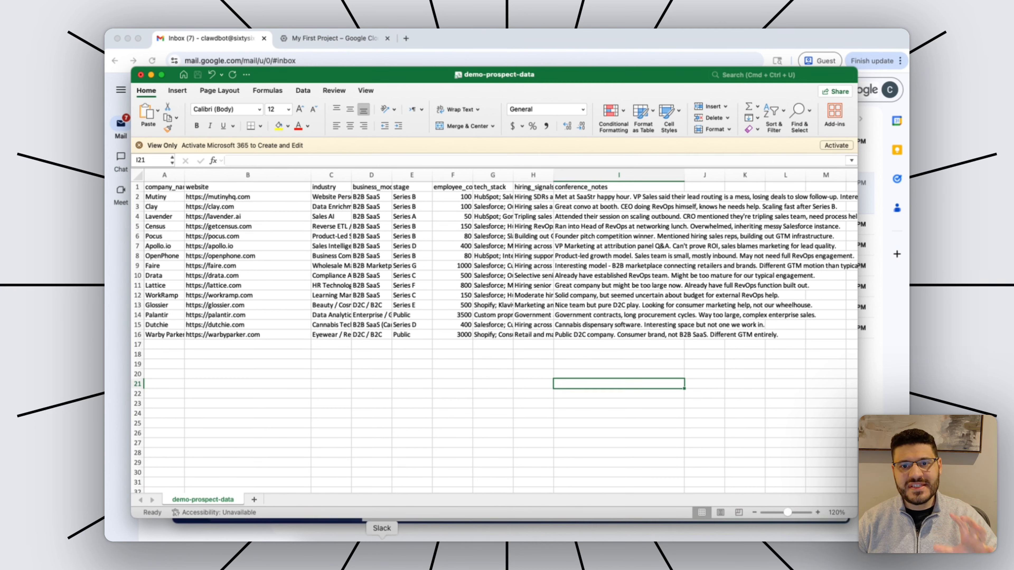
left_click(560, 548)
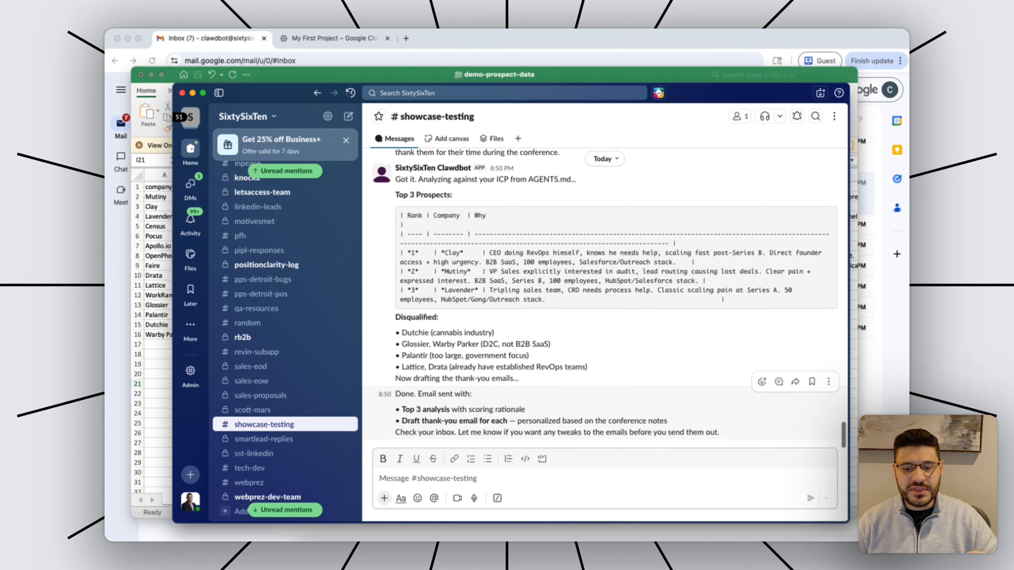
Open the phone inbox and read through Clawdbot's Top 3 Prospects thank-you drafts email.
left_click(632, 553)
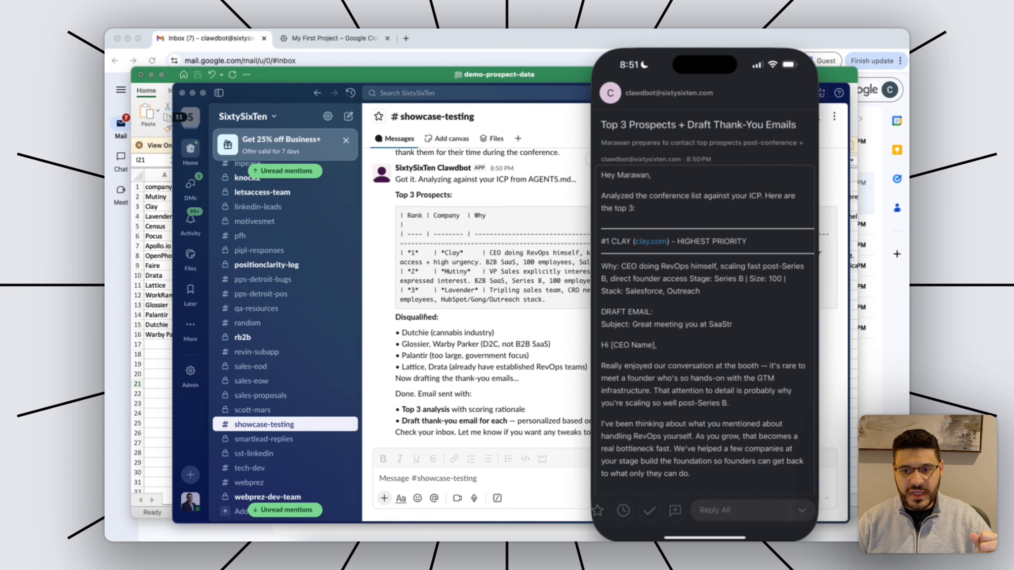
scroll(704, 303, "down", 5)
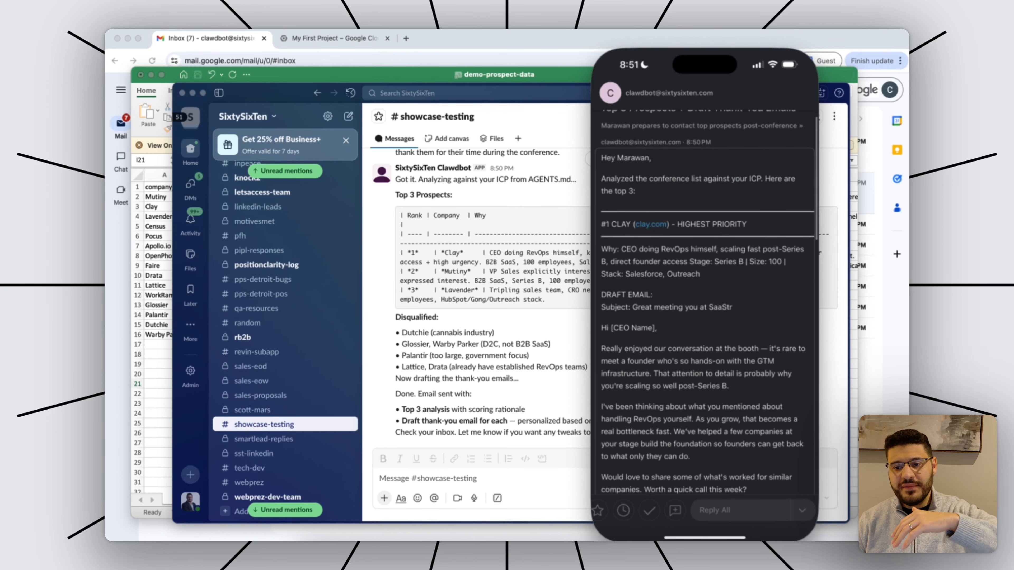
scroll(704, 312, "down", 3)
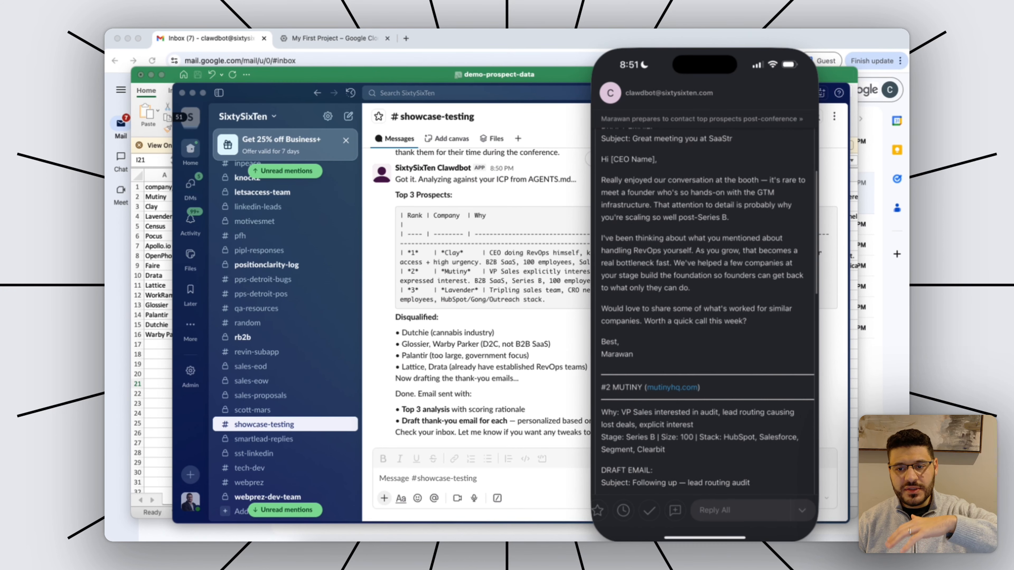
scroll(704, 311, "down", 8)
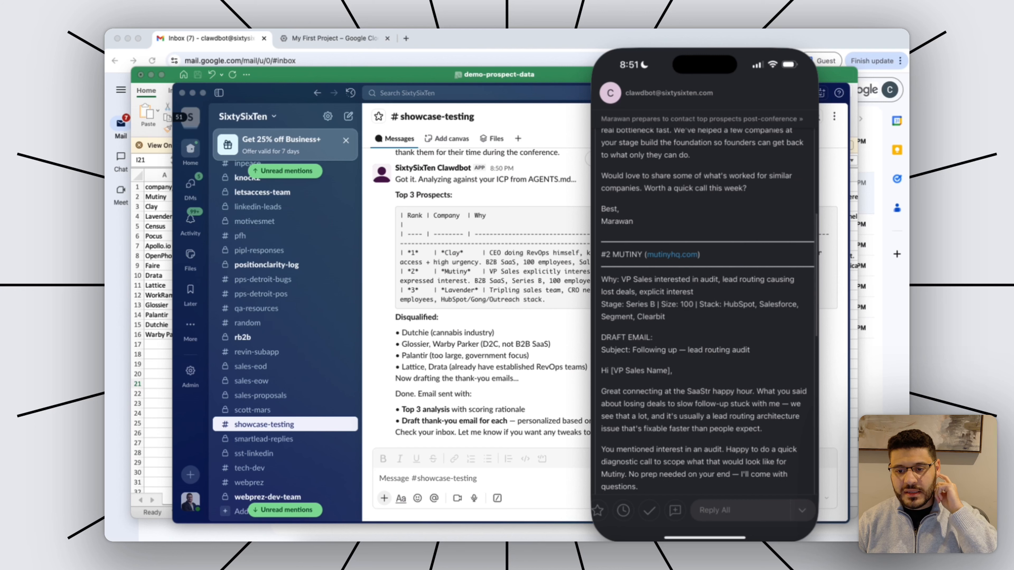
scroll(704, 312, "down", 5)
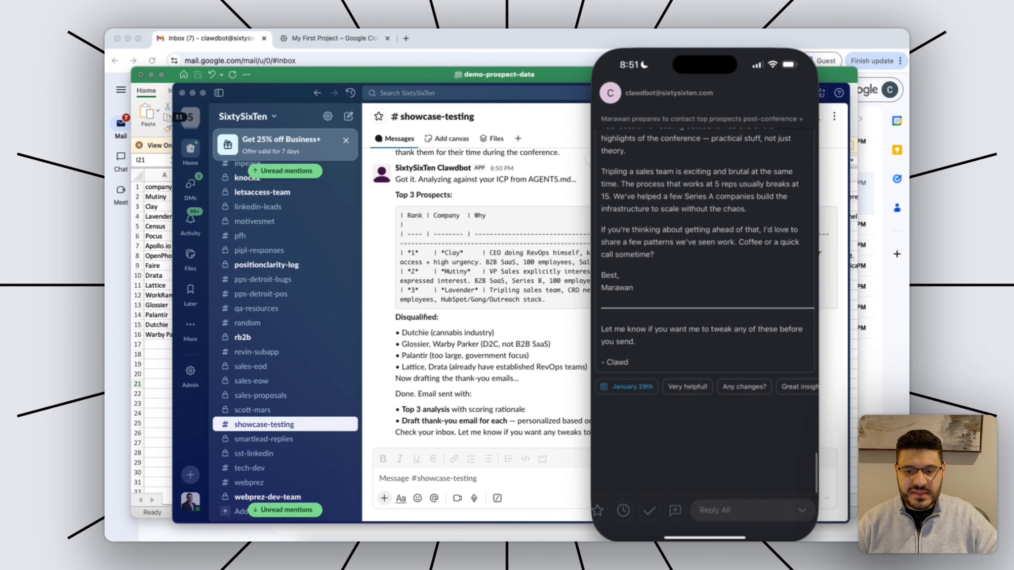
scroll(705, 311, "up", 1)
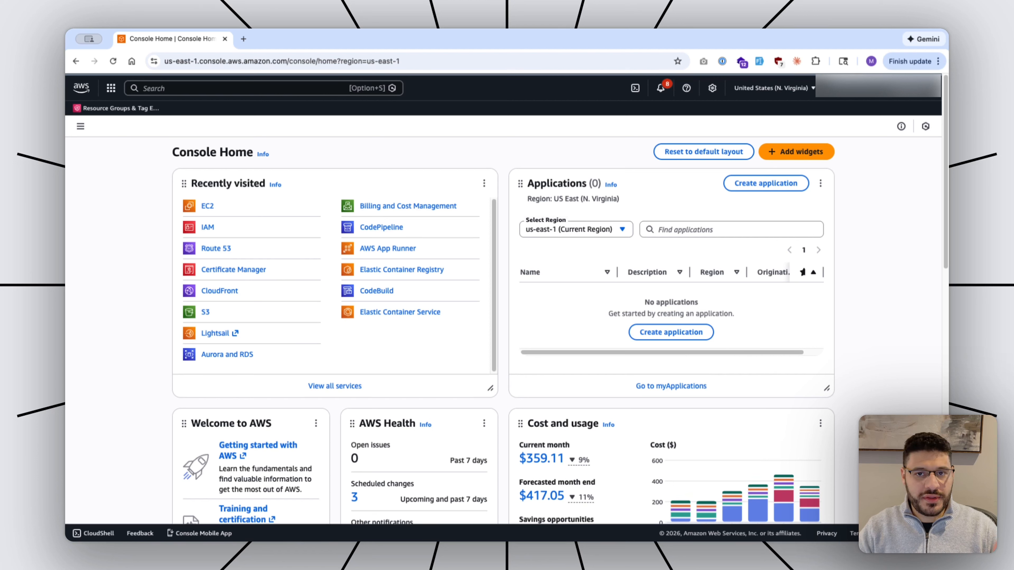
Search the console for ec2 and open the EC2 service.
key("alt+s")
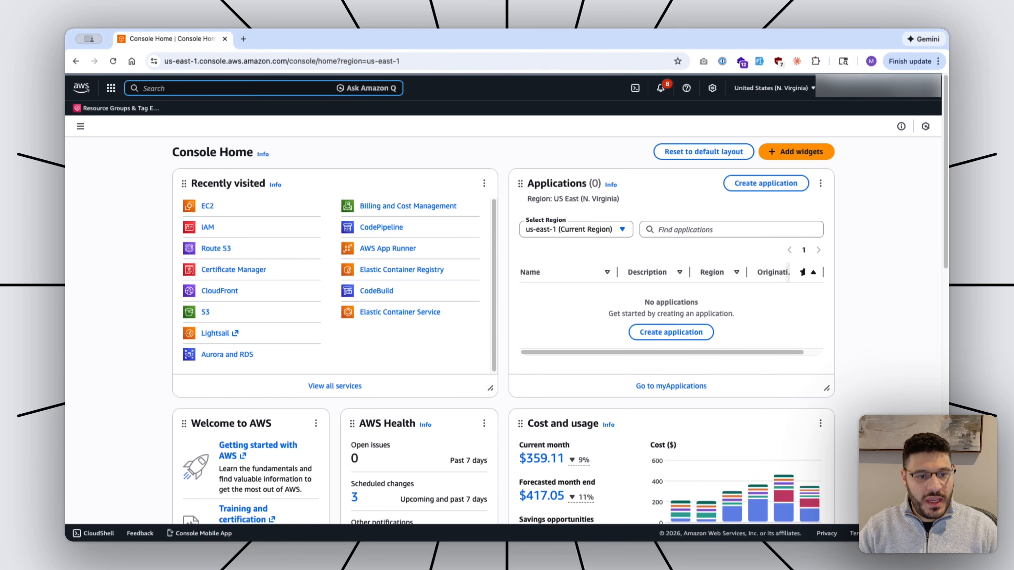
type("ec2")
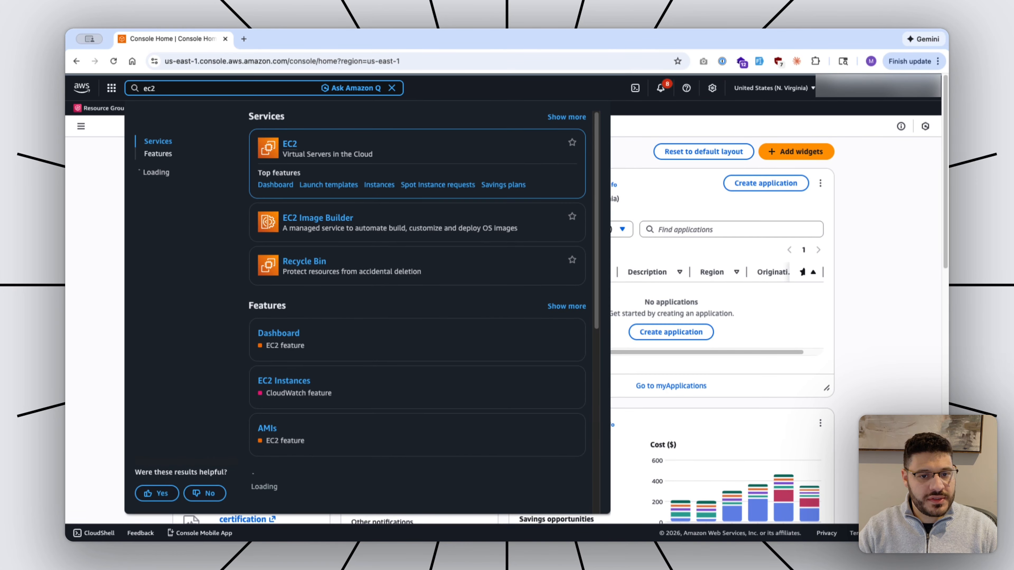
key("Return")
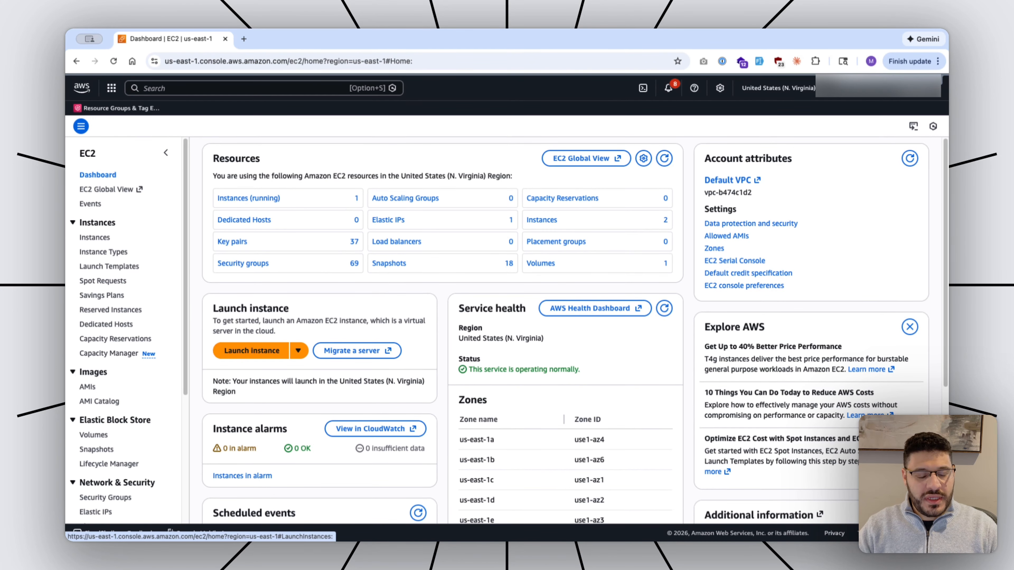
Start a new instance named 'Clawdbot' using the Ubuntu image.
left_click(252, 350)
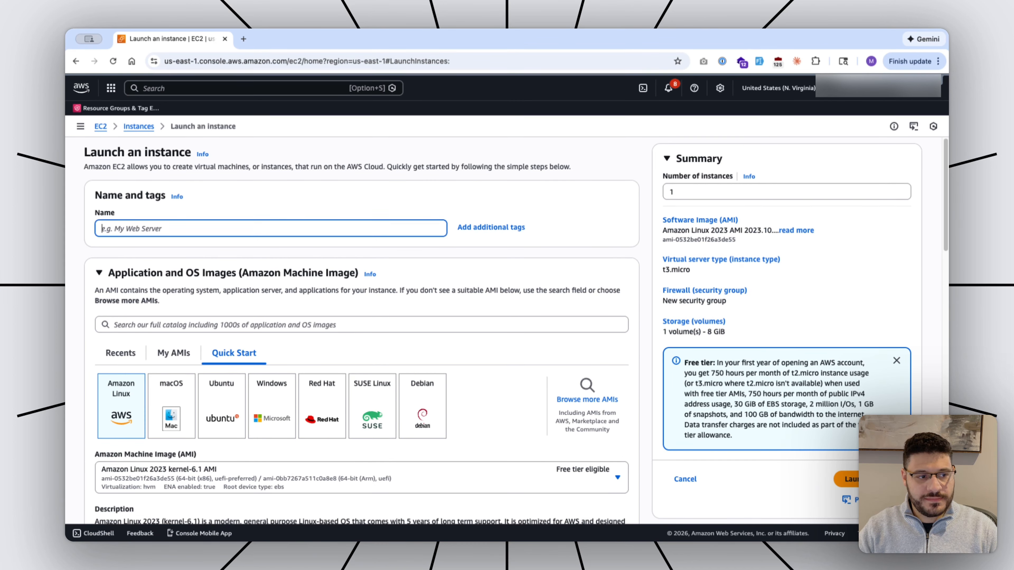
type("Clawdbn")
key("BackSpace")
type("ot")
scroll(361, 331, "down", 5)
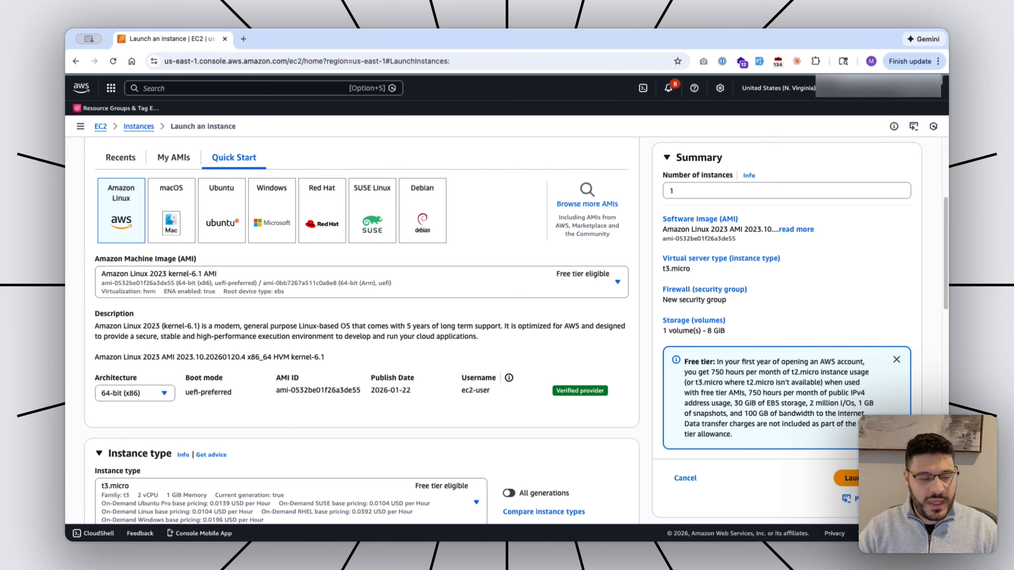
left_click(222, 211)
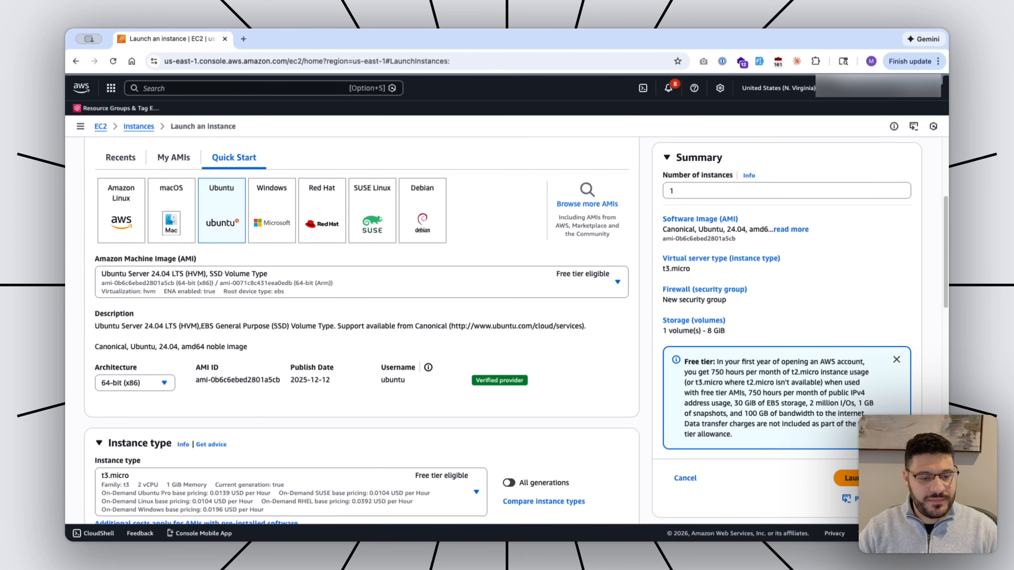
Switch the instance type to t3.medium.
scroll(361, 332, "down", 5)
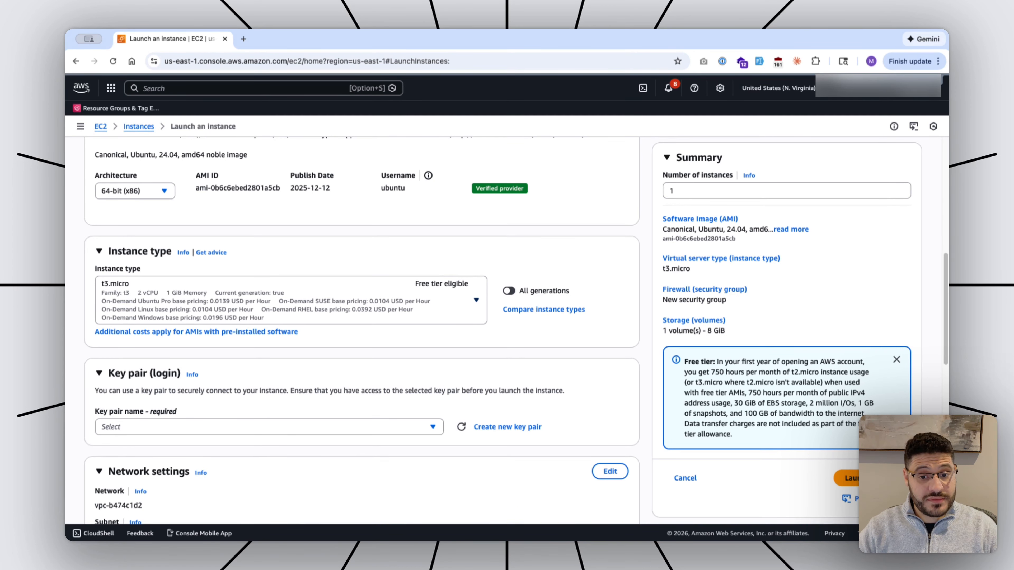
left_click(291, 300)
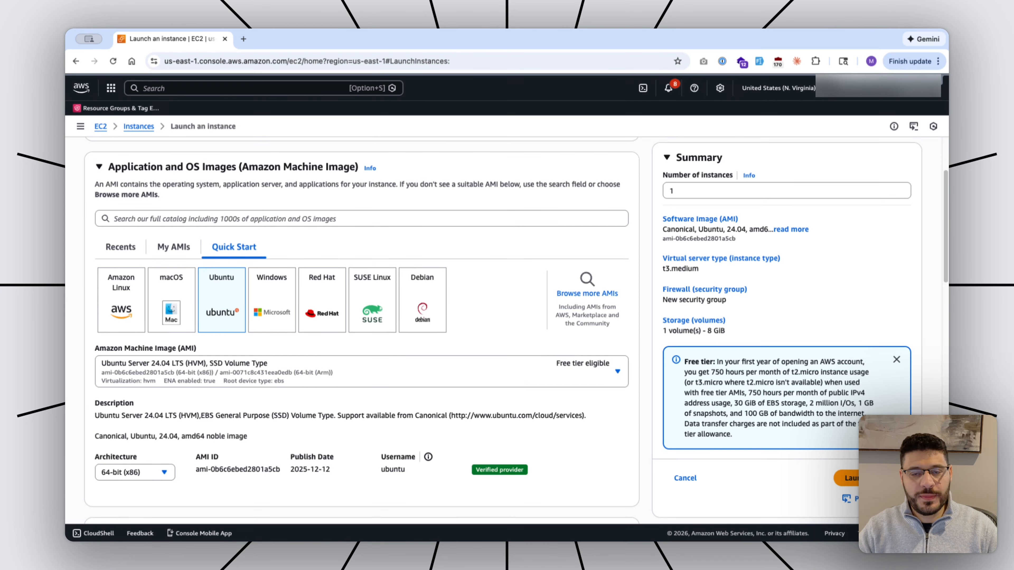
scroll(361, 332, "down", 1)
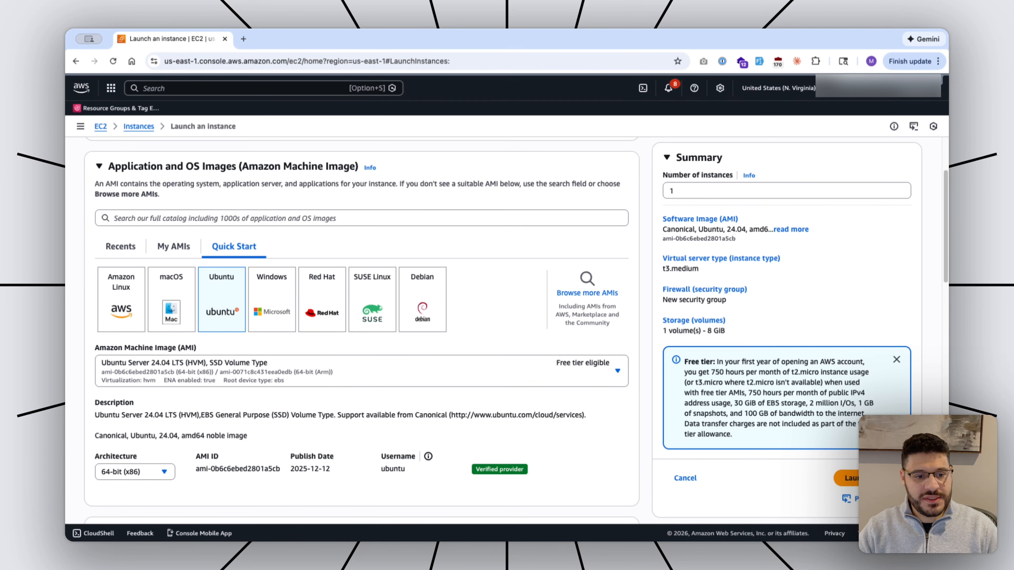
scroll(361, 331, "down", 5)
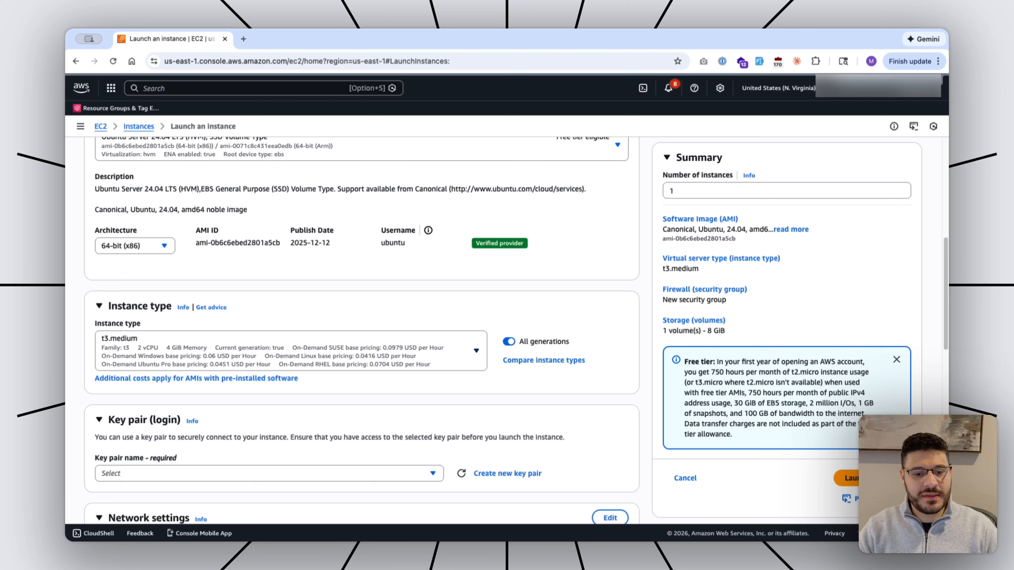
Filter instance types for 'free' to compare free-tier options, then keep t3.medium.
left_click(291, 350)
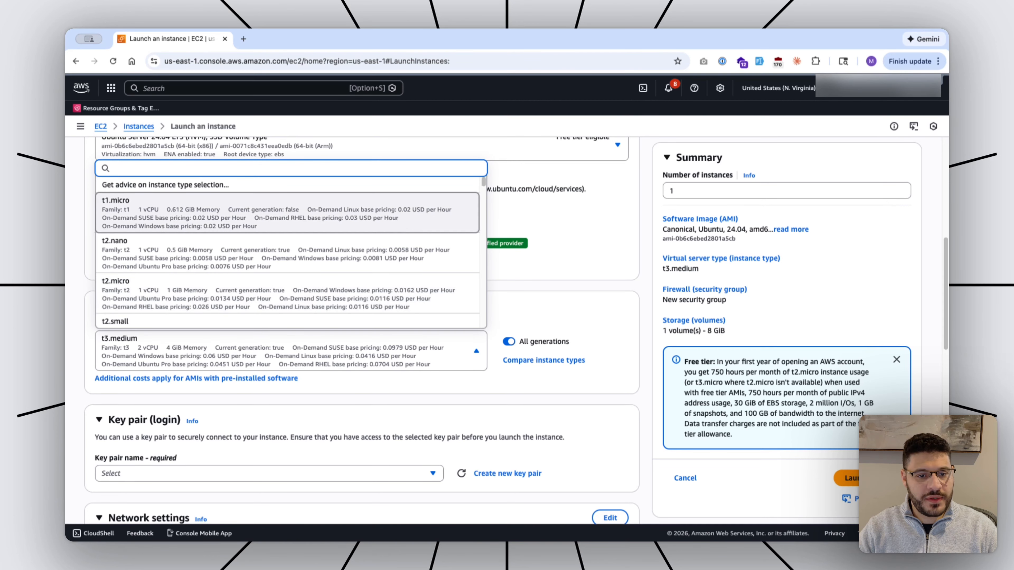
type("free")
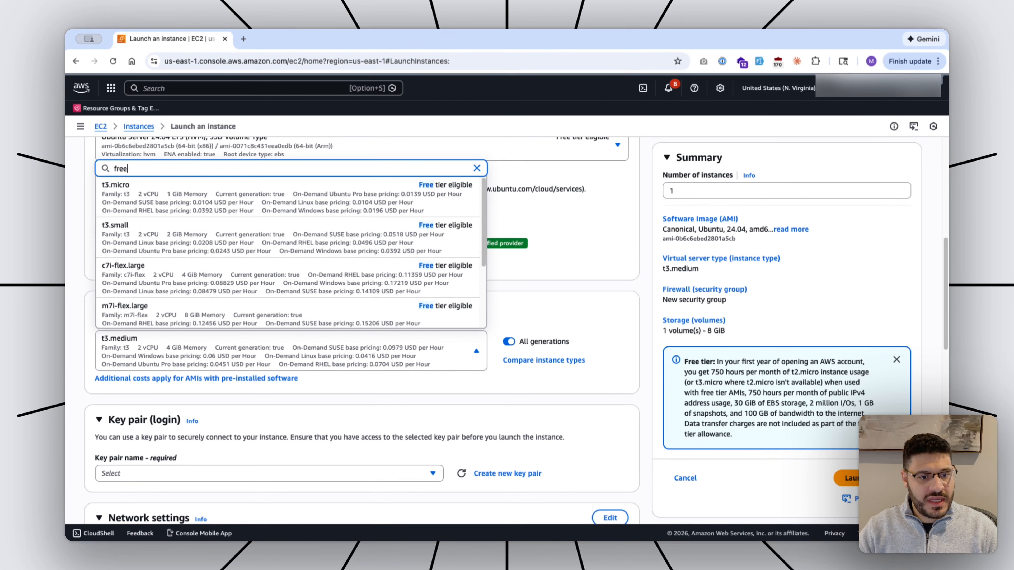
key("Down")
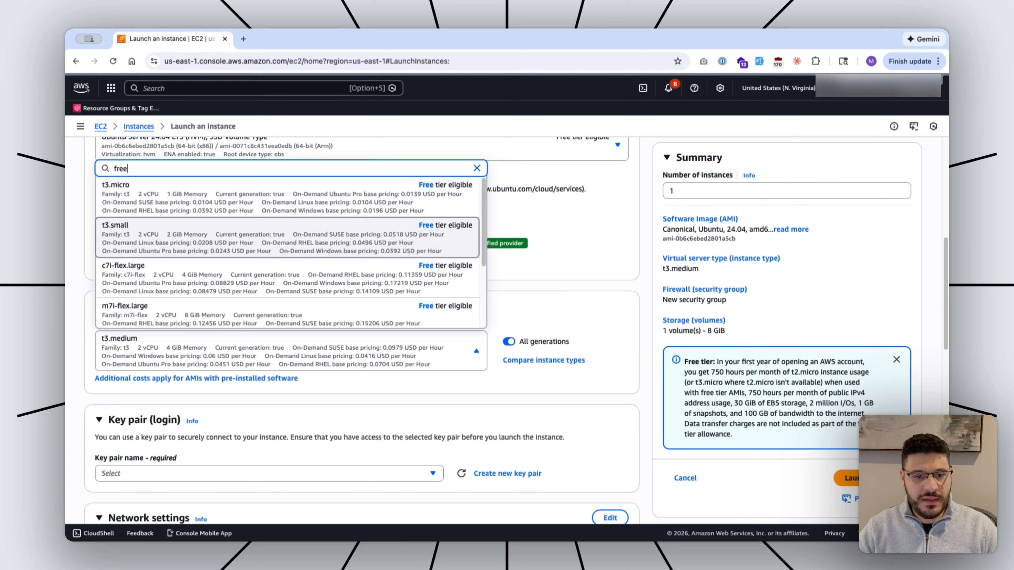
key("Down")
key("Down")
key("Up")
key("Up")
key("Up")
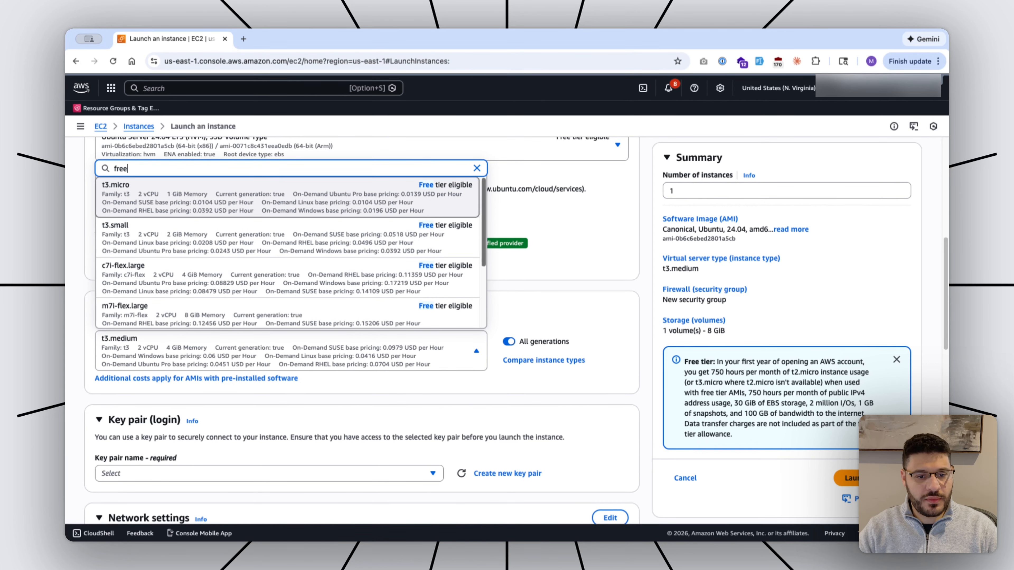
key("Down")
key("Down")
key("Down")
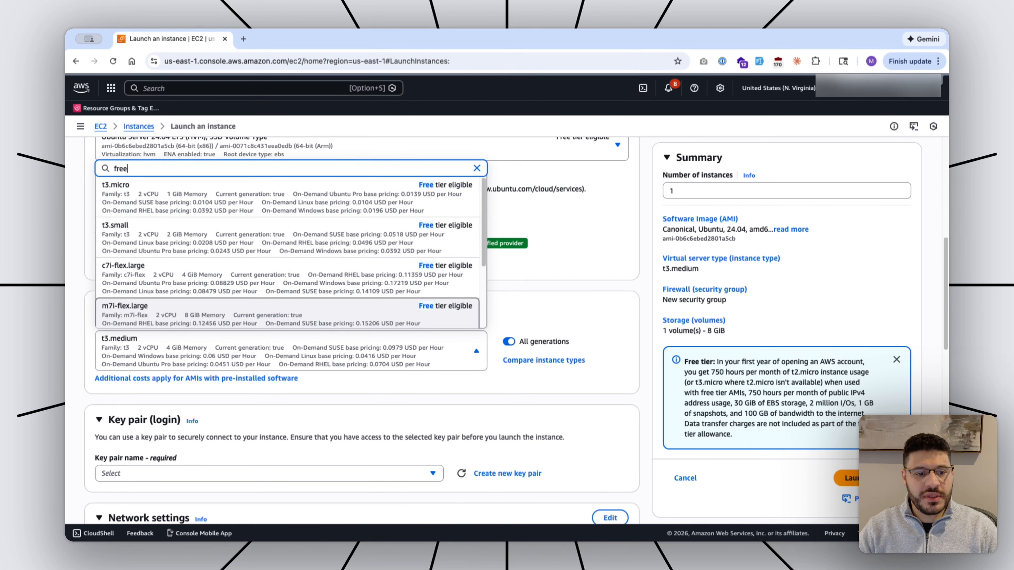
key("Up")
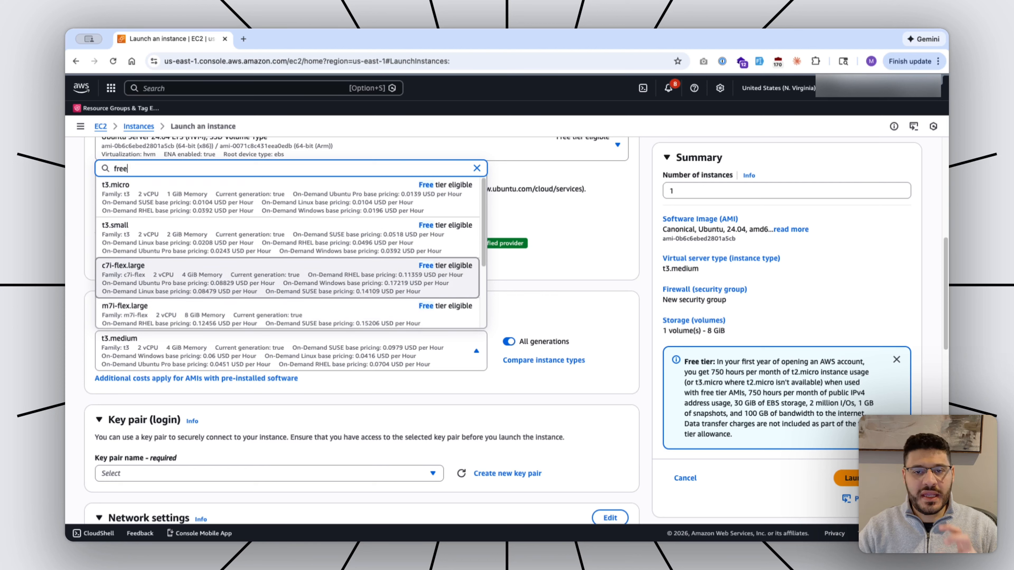
key("Escape")
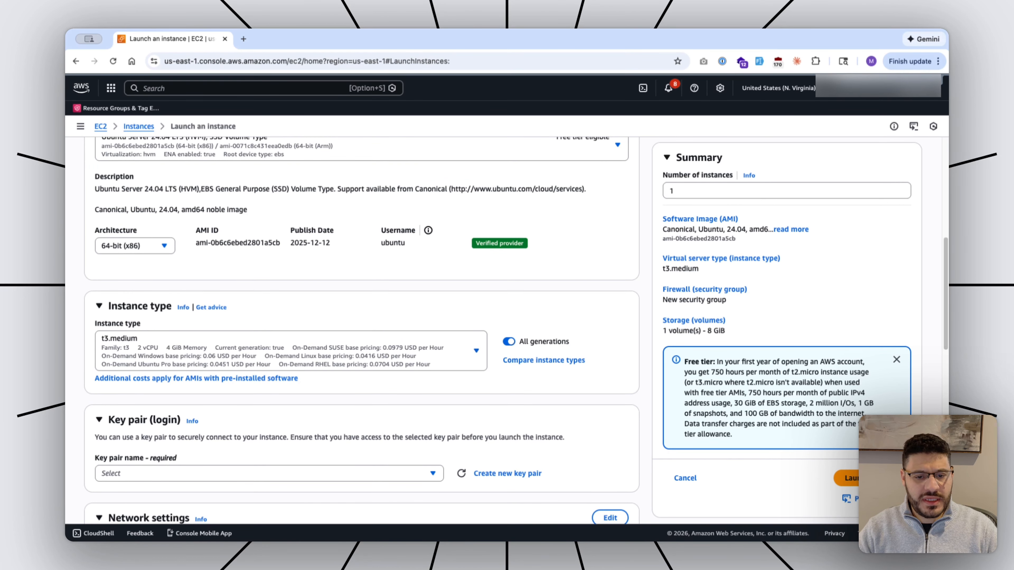
scroll(361, 335, "down", 2)
scroll(361, 336, "up", 2)
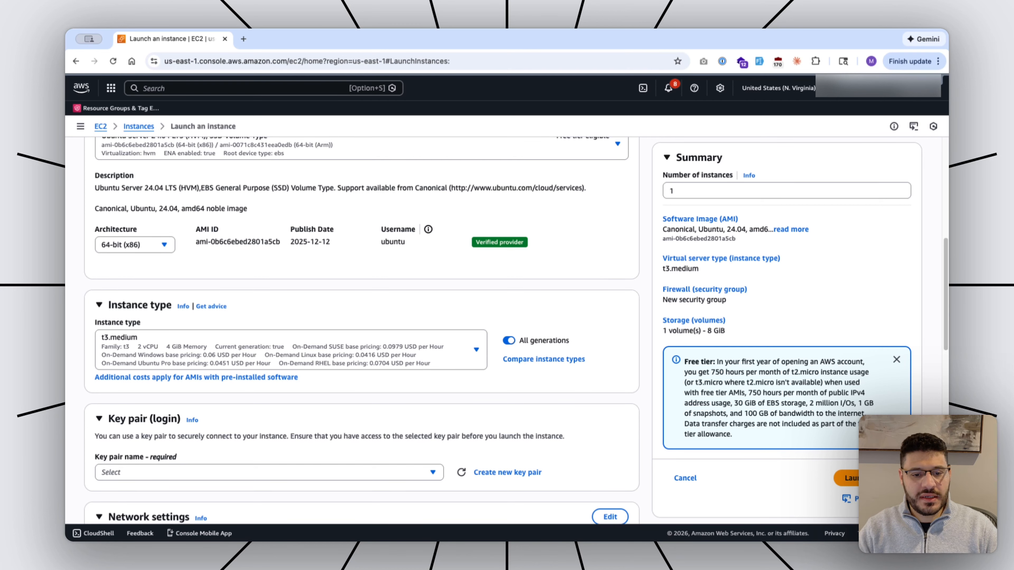
scroll(361, 331, "down", 4)
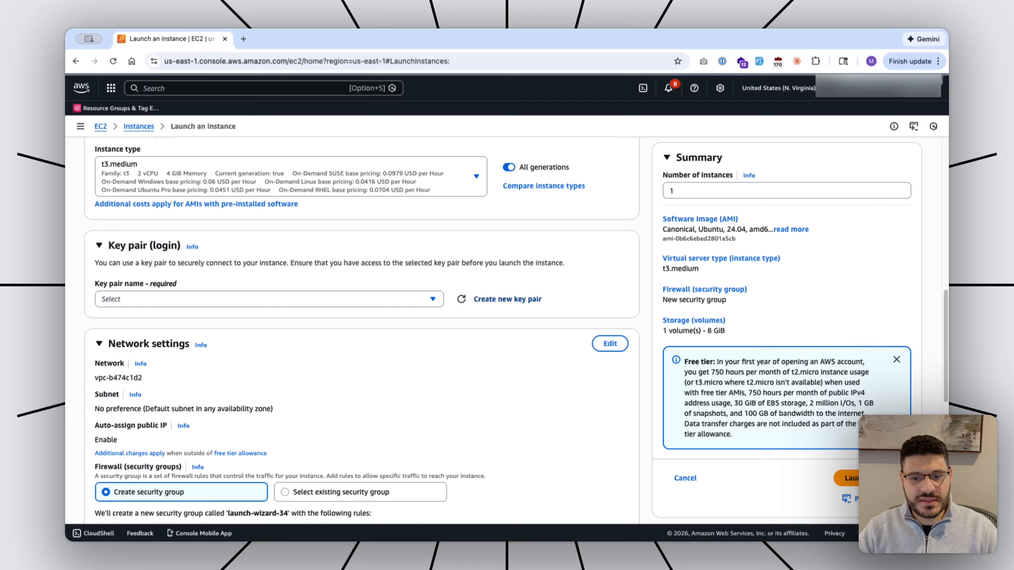
Create and download an RSA .pem key pair named clawdbot-key.
left_click(507, 299)
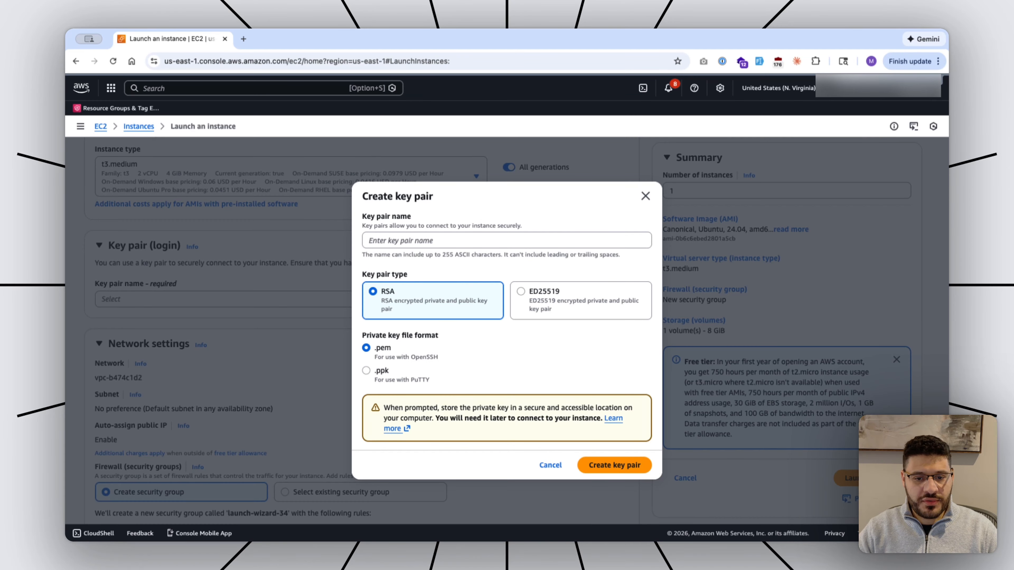
type("clawdbot-tu")
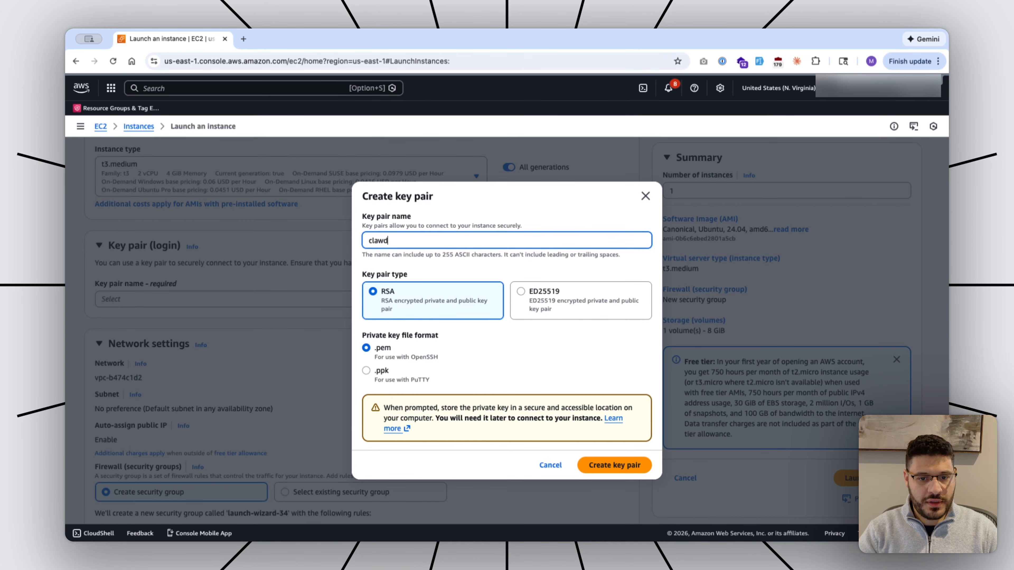
key("BackSpace")
key("BackSpace")
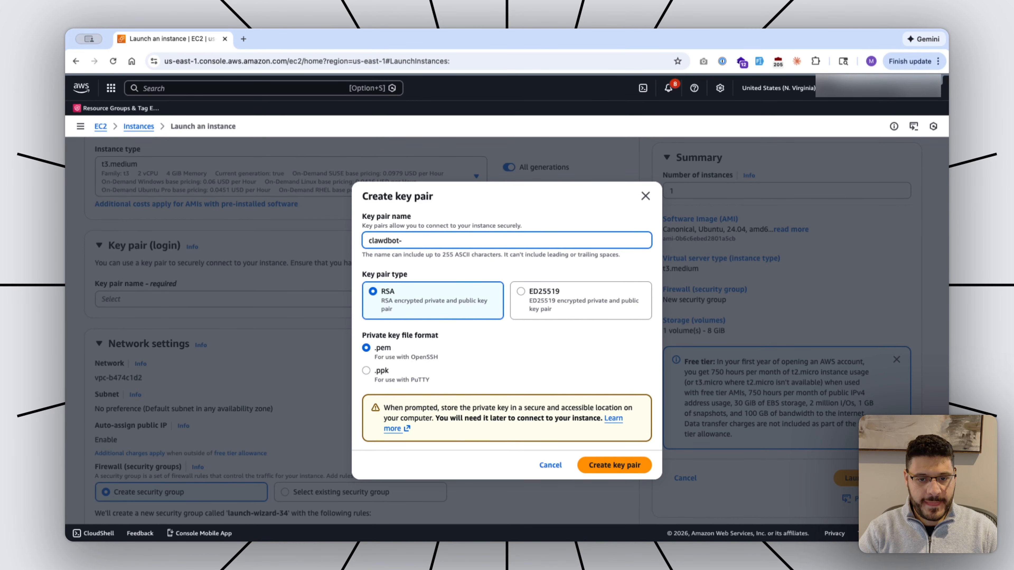
type("key")
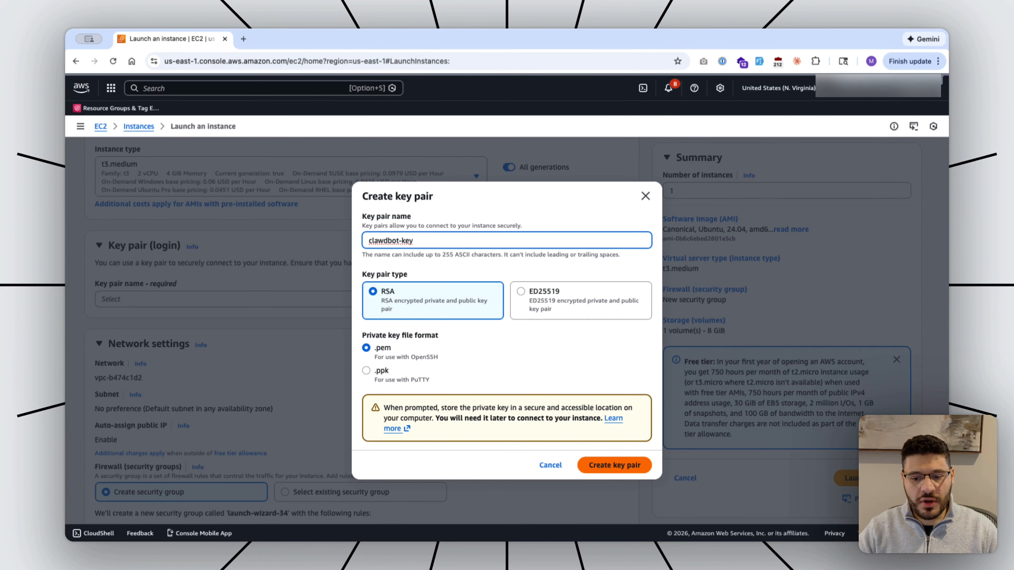
key("Return")
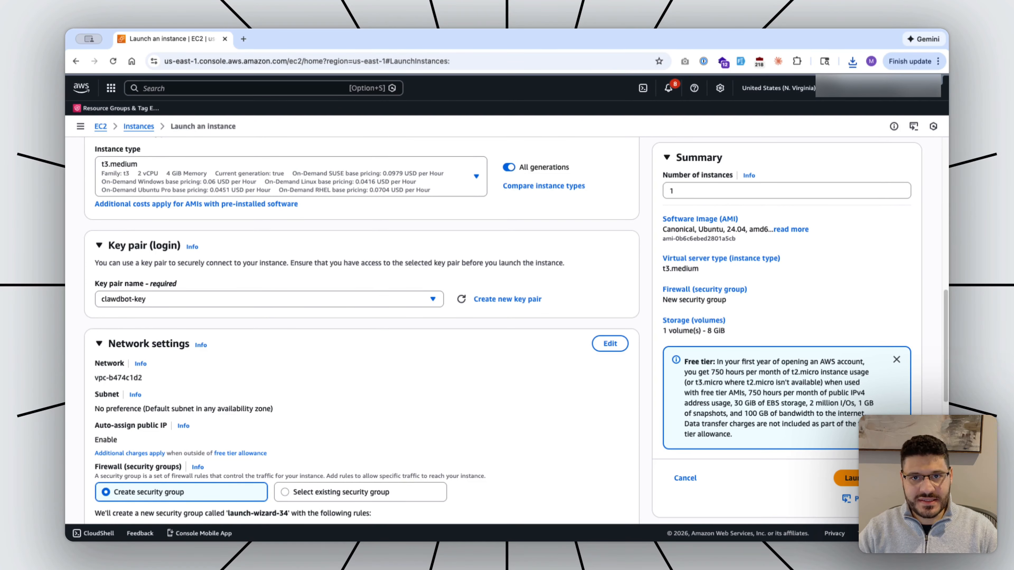
scroll(361, 330, "down", 4)
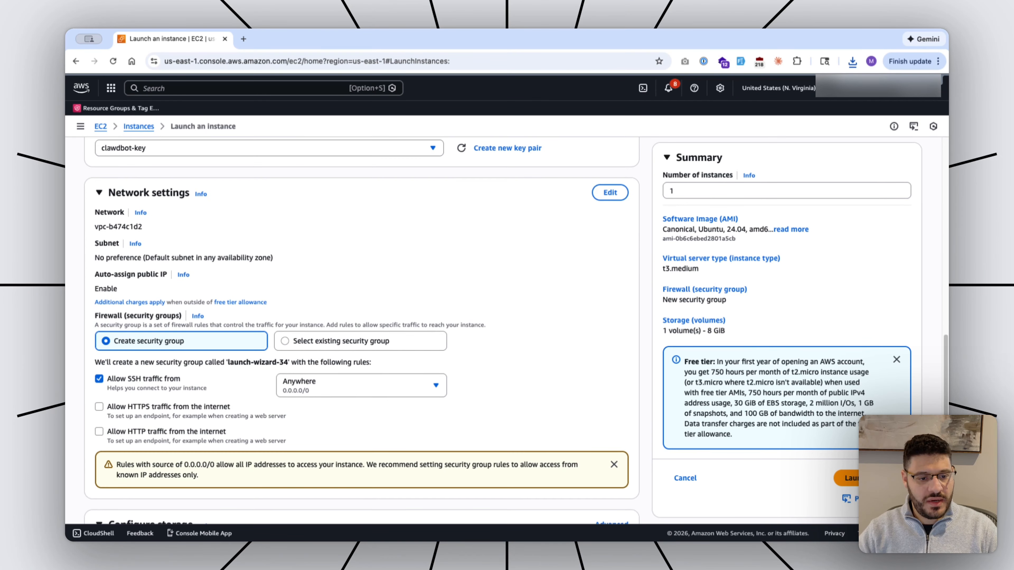
Allow HTTPS and HTTP traffic from the internet.
scroll(361, 330, "down", 2)
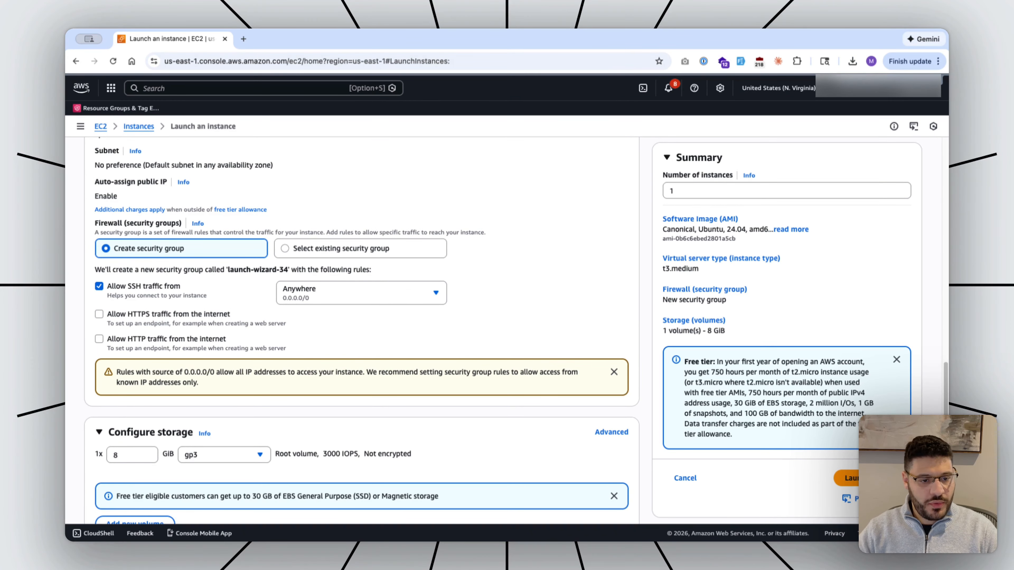
left_click(99, 314)
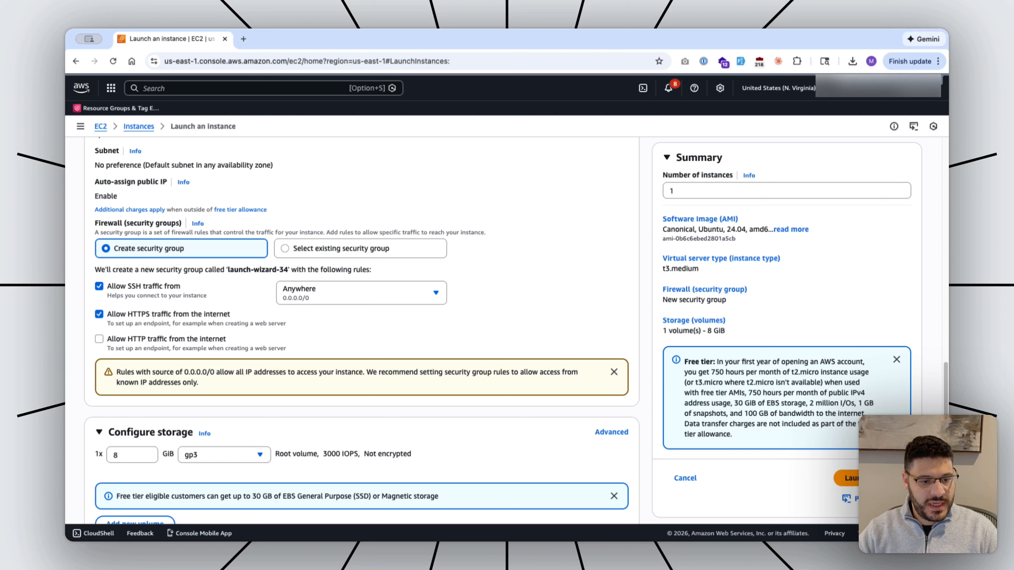
left_click(99, 338)
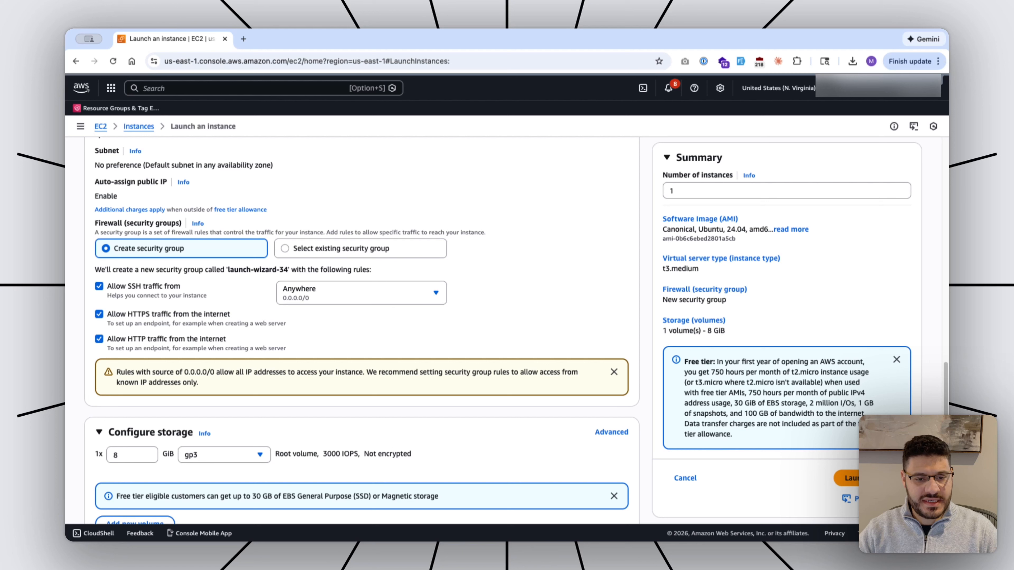
Try the My IP and Custom SSH sources, then keep SSH allowed from Anywhere.
left_click(359, 293)
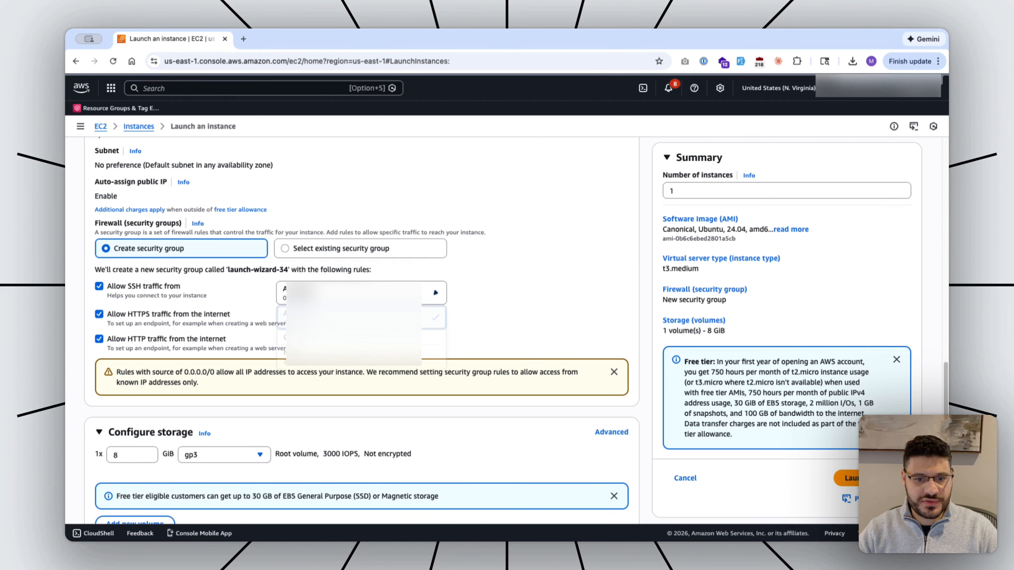
left_click(351, 356)
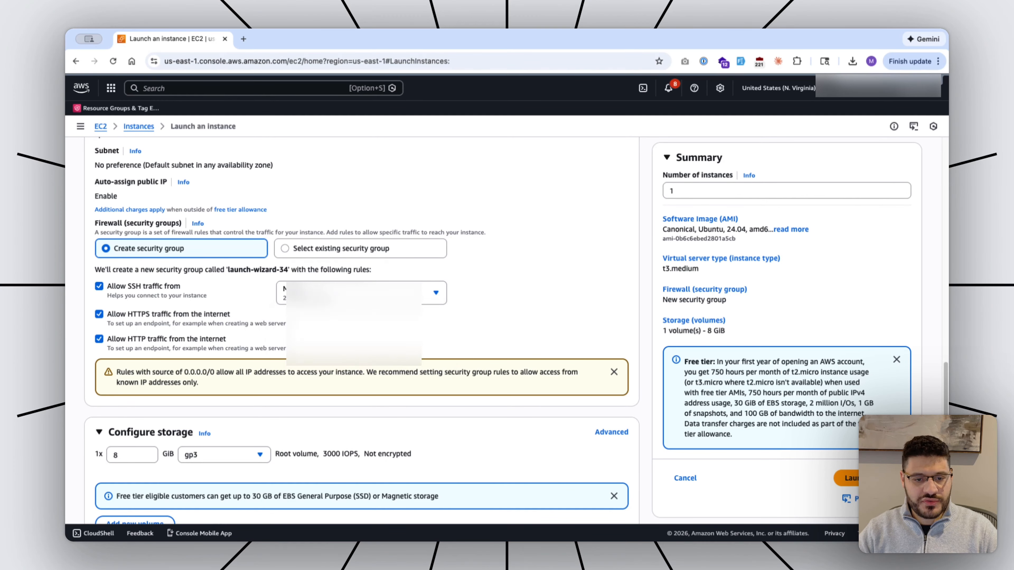
left_click(352, 293)
left_click(351, 341)
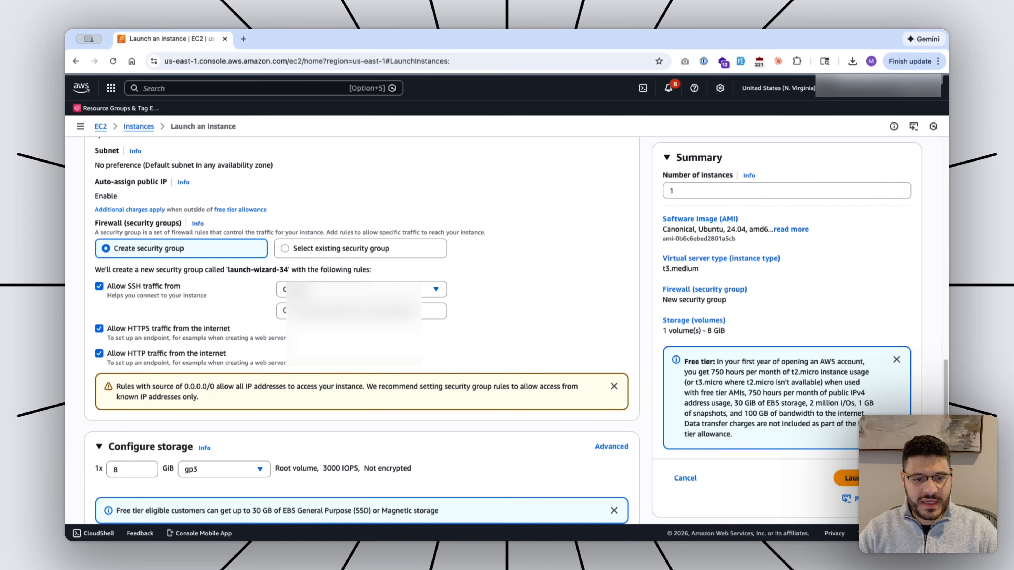
left_click(359, 290)
left_click(351, 353)
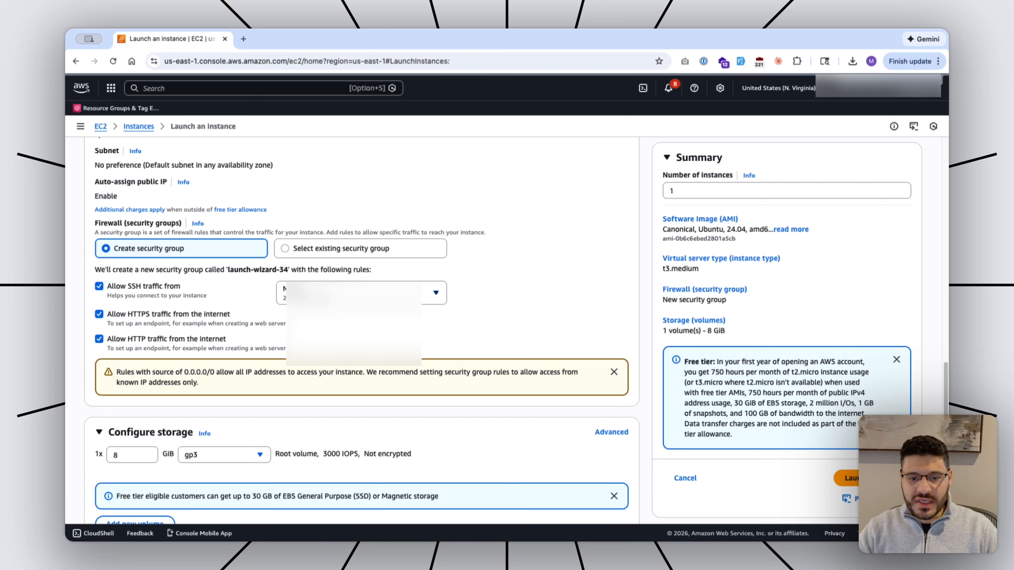
left_click(351, 293)
left_click(351, 320)
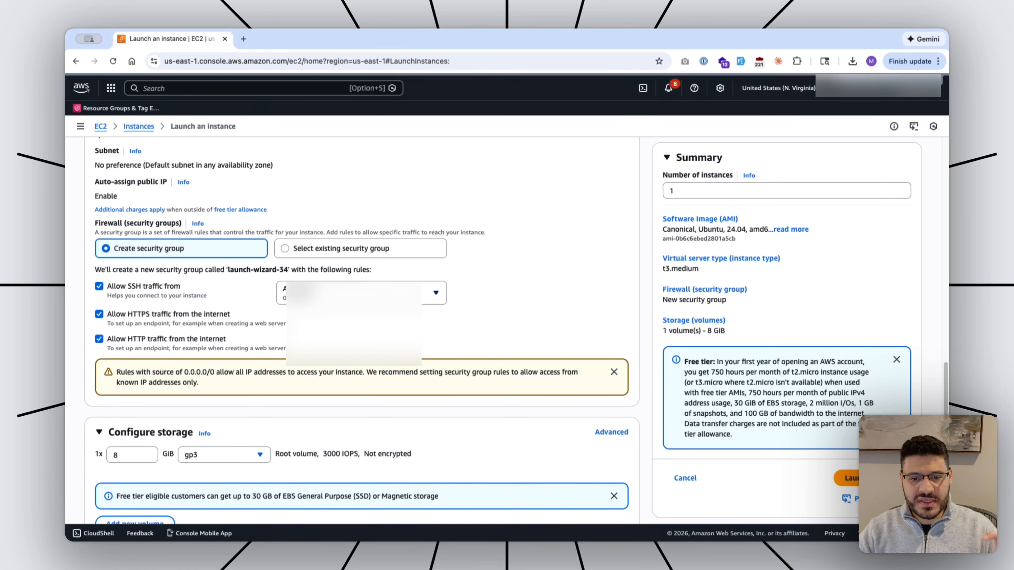
left_click(351, 293)
left_click(351, 293)
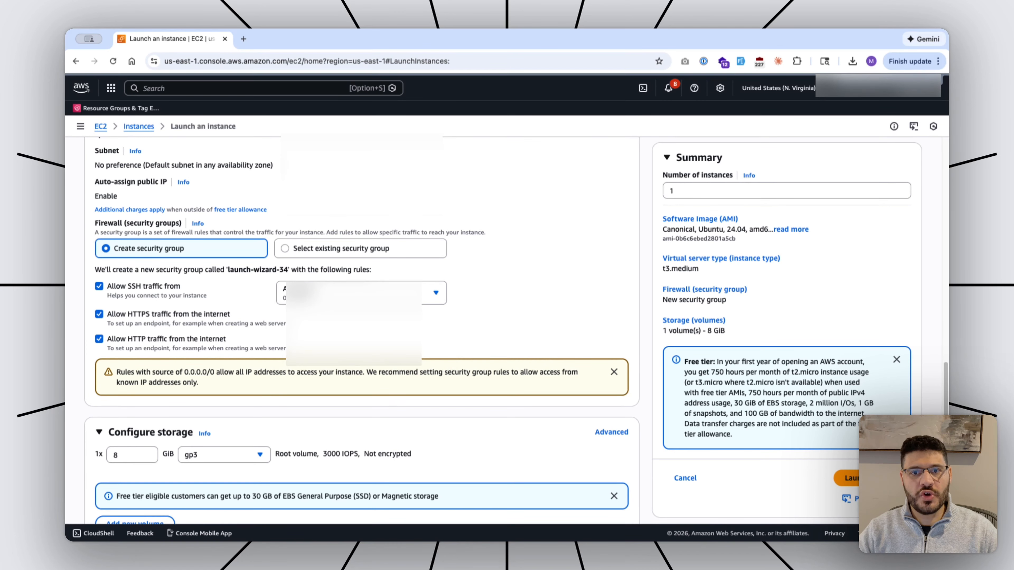
Change the root volume from 8 to 100 GiB, then launch the Ubuntu t3.medium instance.
scroll(360, 319, "down", 8)
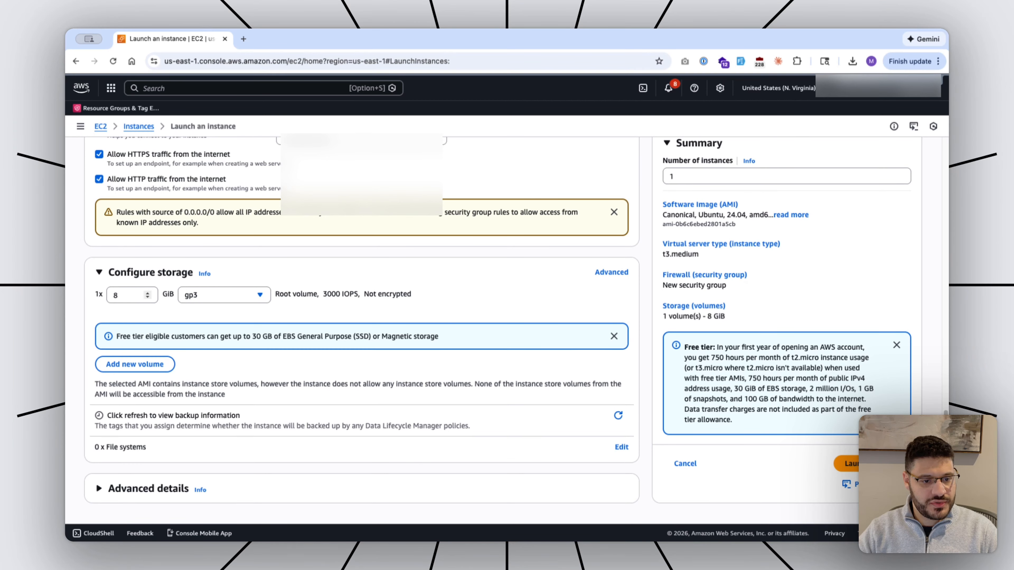
double_click(119, 295)
type("100")
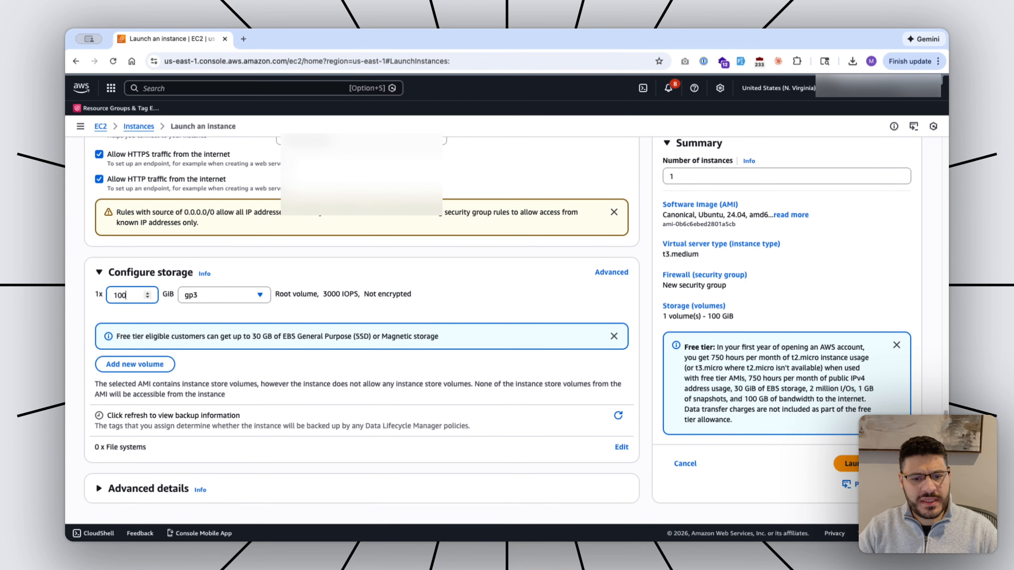
left_click(223, 313)
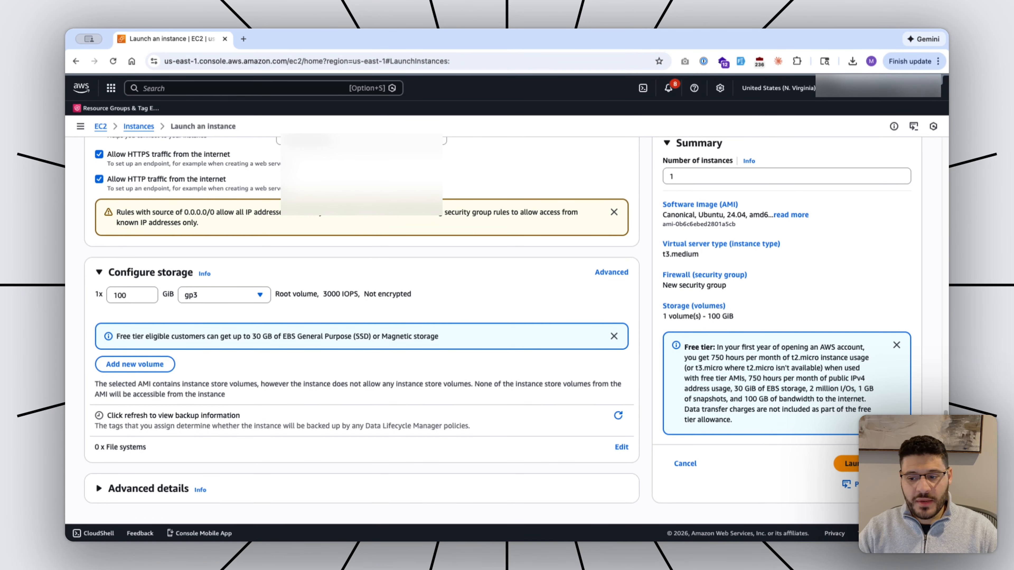
left_click(870, 464)
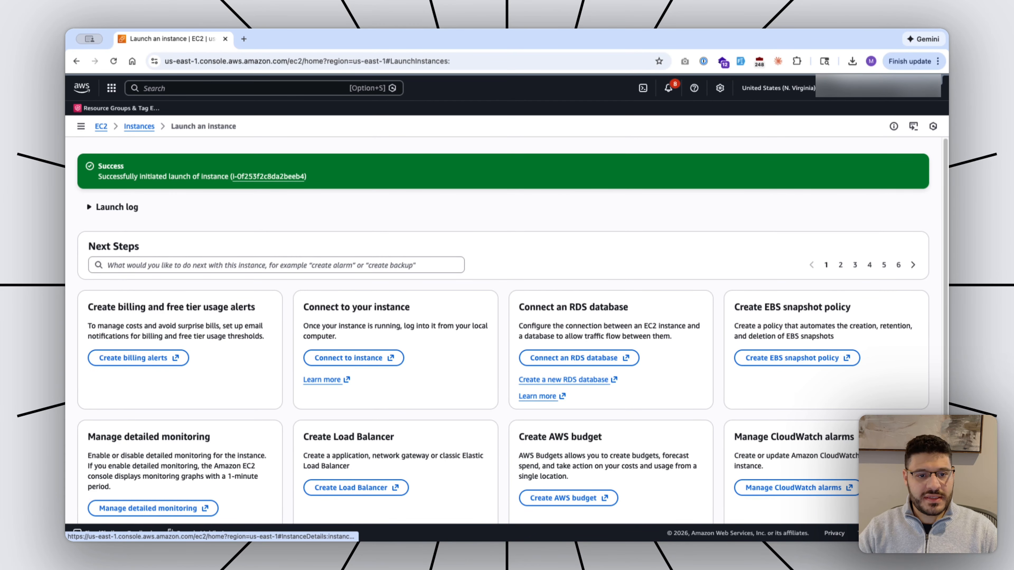
Open the new instance's launch-wizard-34 security group and edit its inbound rules.
left_click(269, 176)
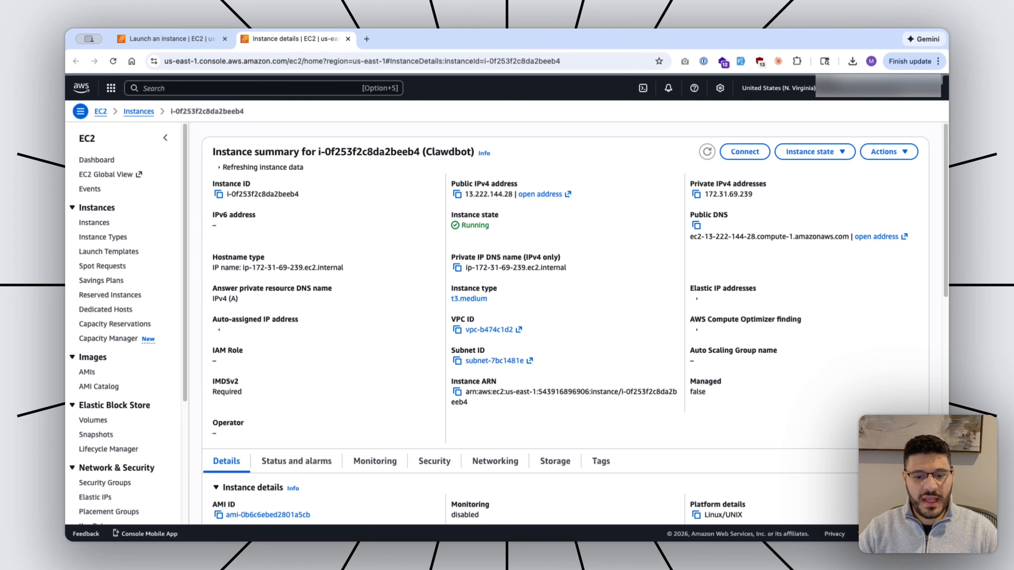
scroll(559, 320, "down", 5)
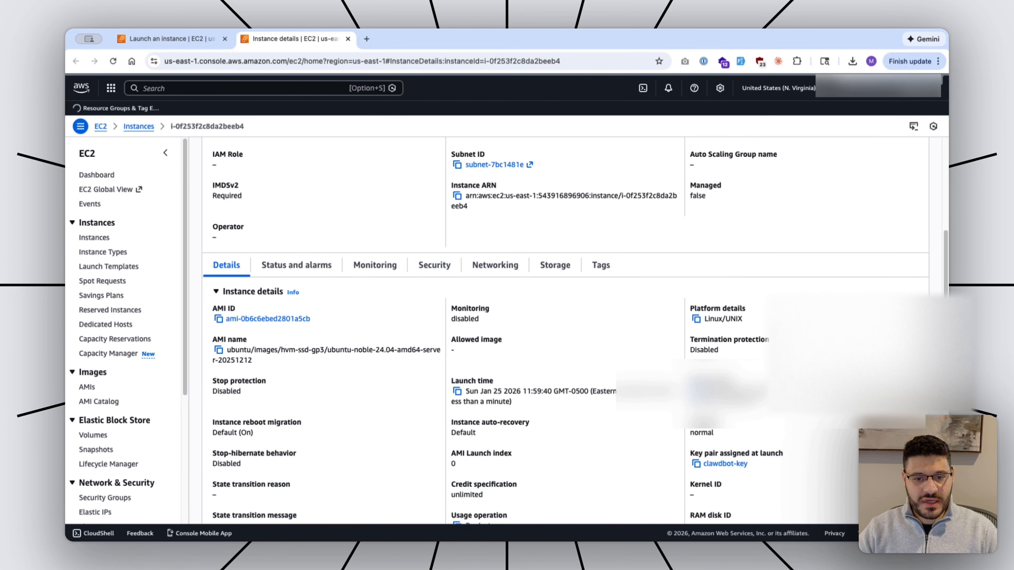
left_click(434, 265)
scroll(434, 265, "down", 3)
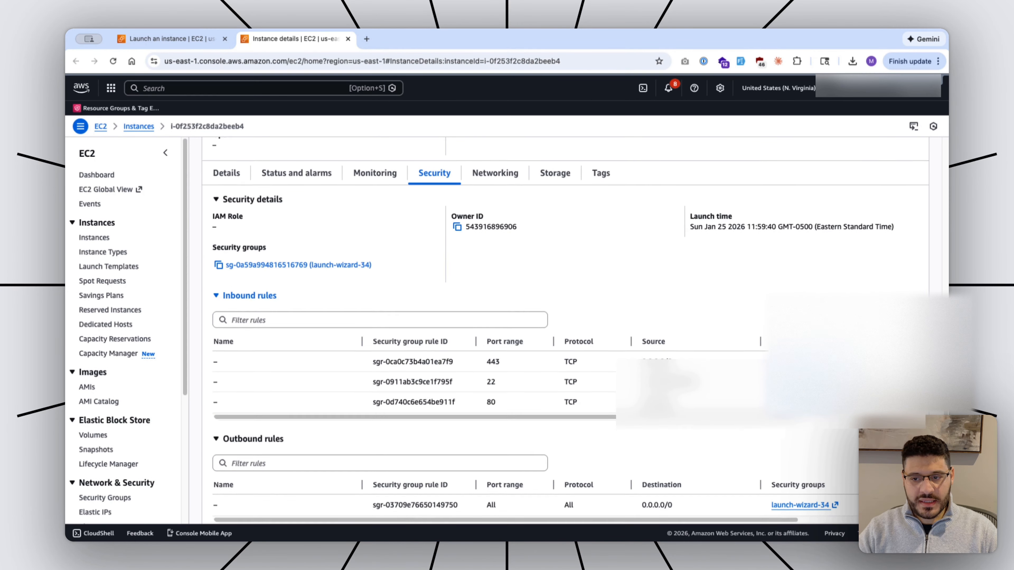
scroll(434, 265, "up", 1)
left_click(299, 281)
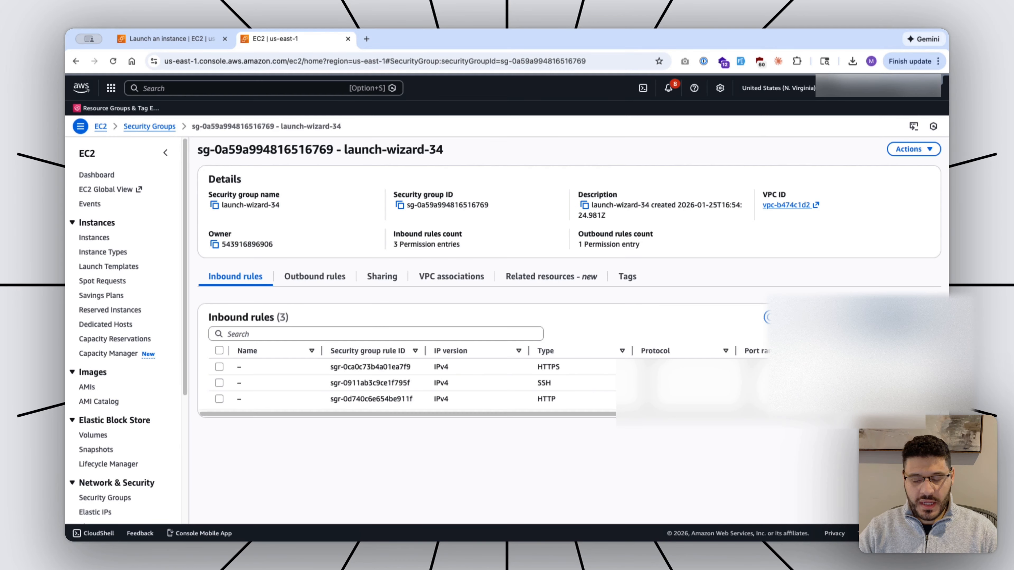
left_click(890, 317)
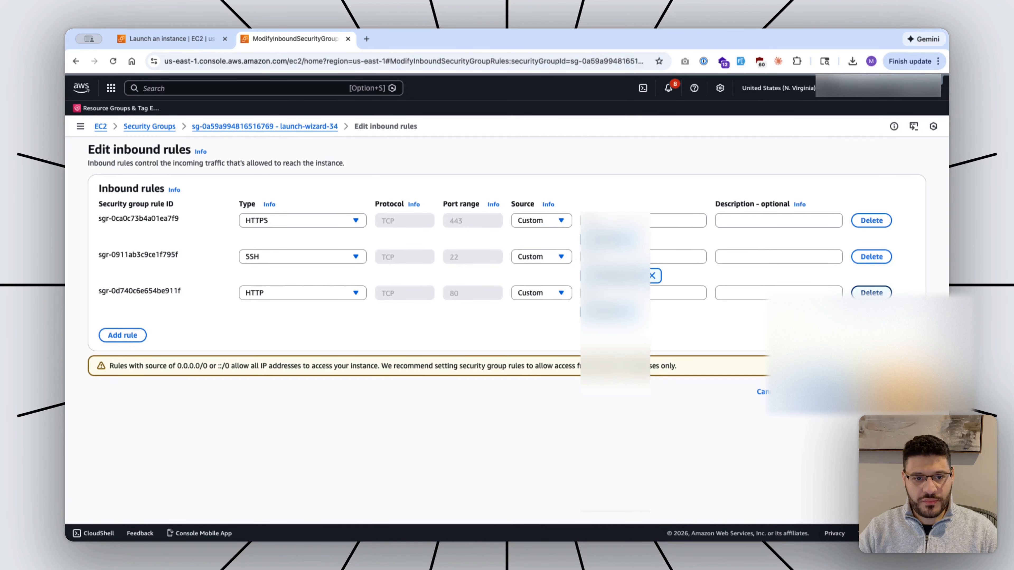
Add a Custom TCP inbound rule for port 18789, set its source, and save the rules.
left_click(122, 336)
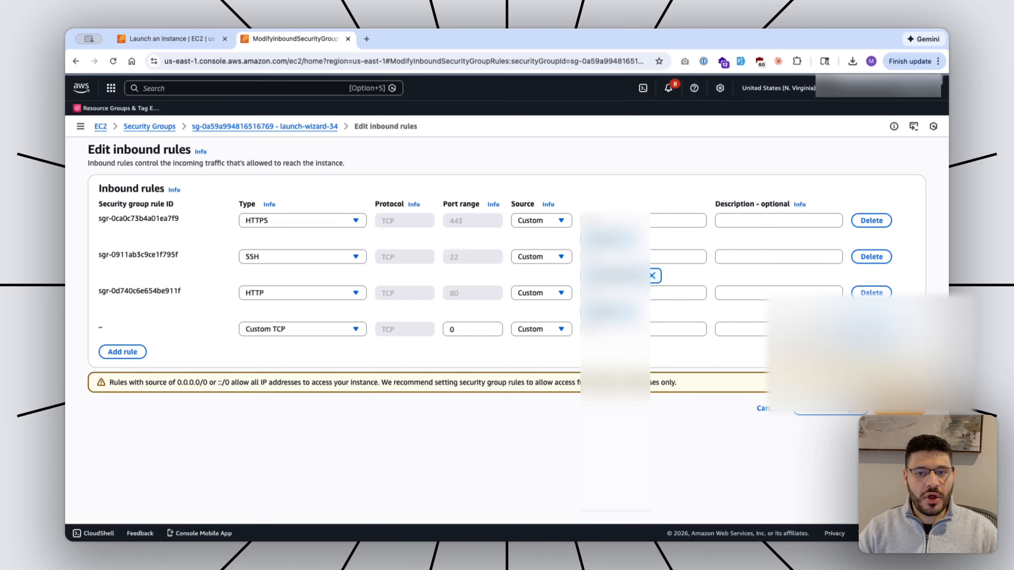
left_click(451, 329)
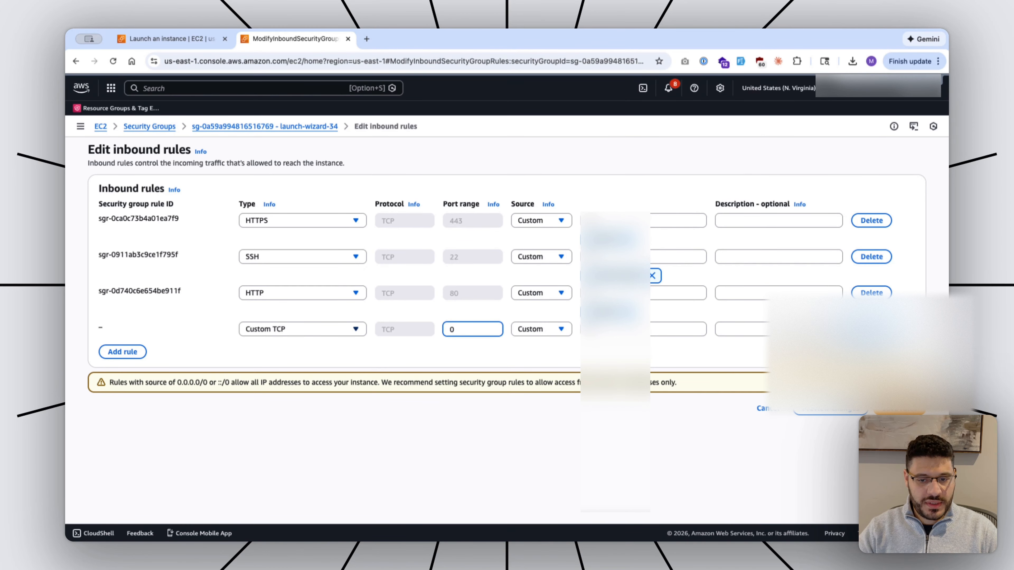
key("super+a")
type("18789")
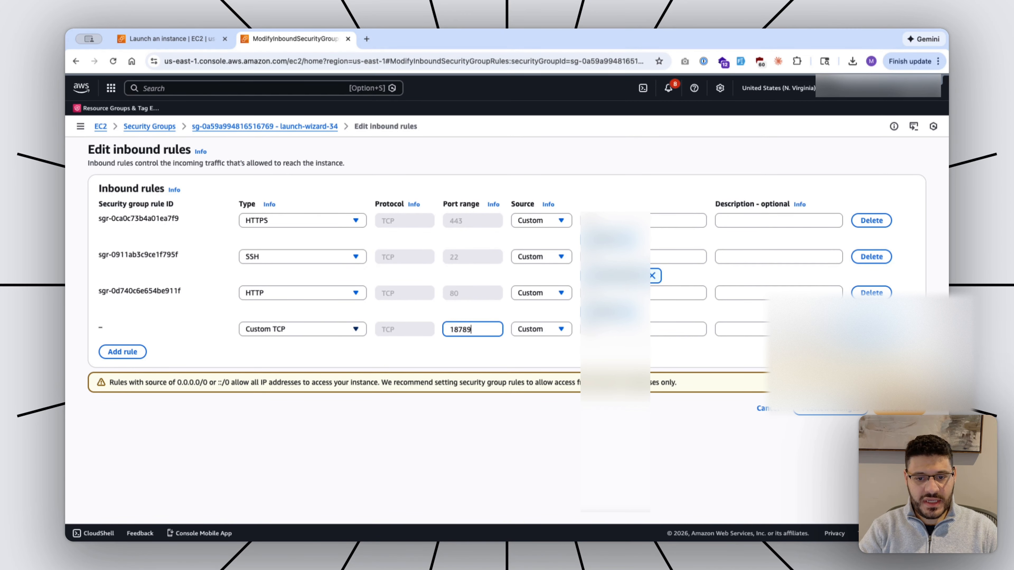
left_click(623, 329)
type("0")
type(".")
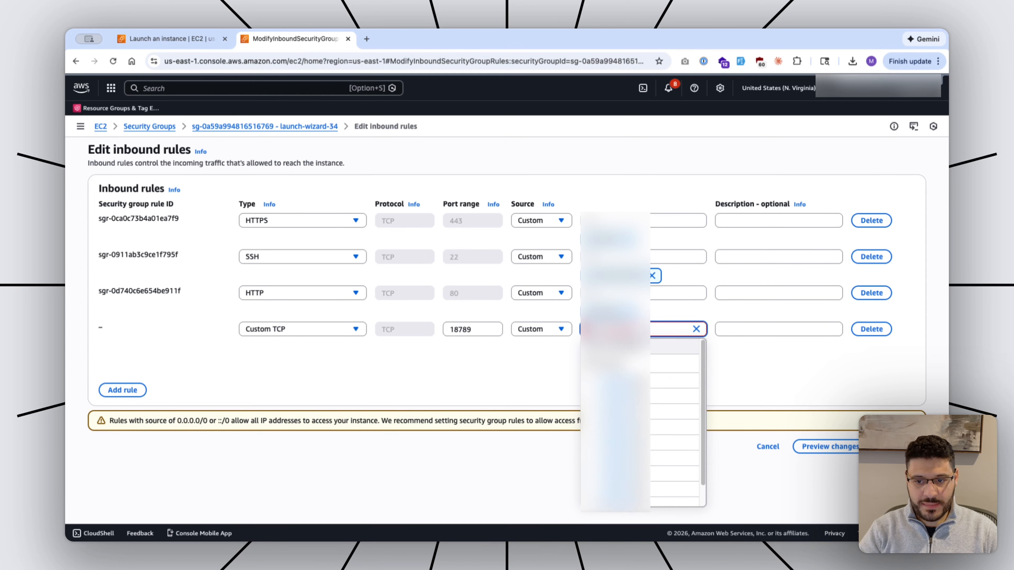
key("Return")
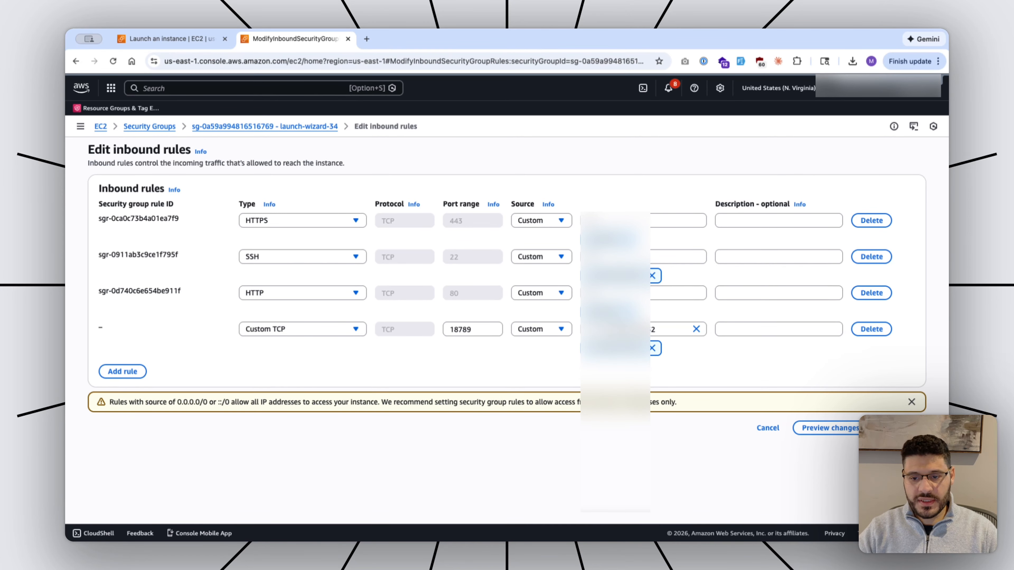
left_click(899, 427)
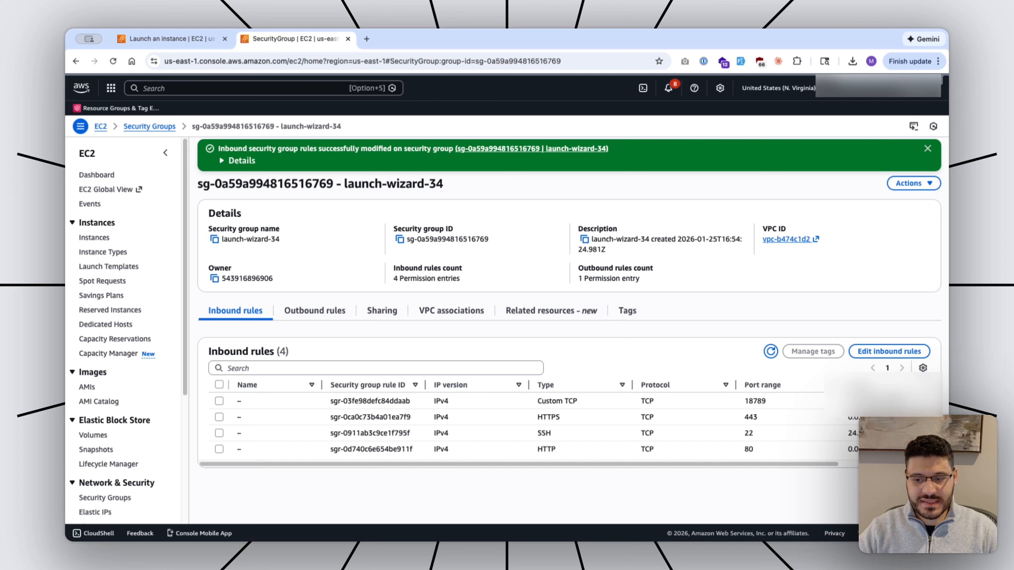
left_click_drag(744, 401, 767, 401)
left_click(767, 401)
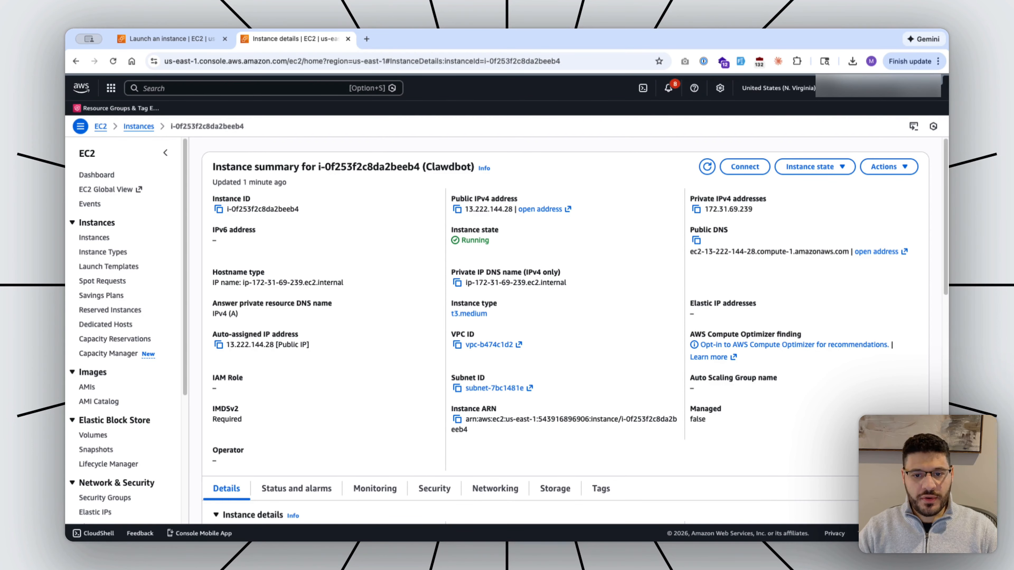
Copy the instance's public IPv4 address and run chmod 400 on clawdbot-key.pem.
left_click(457, 209)
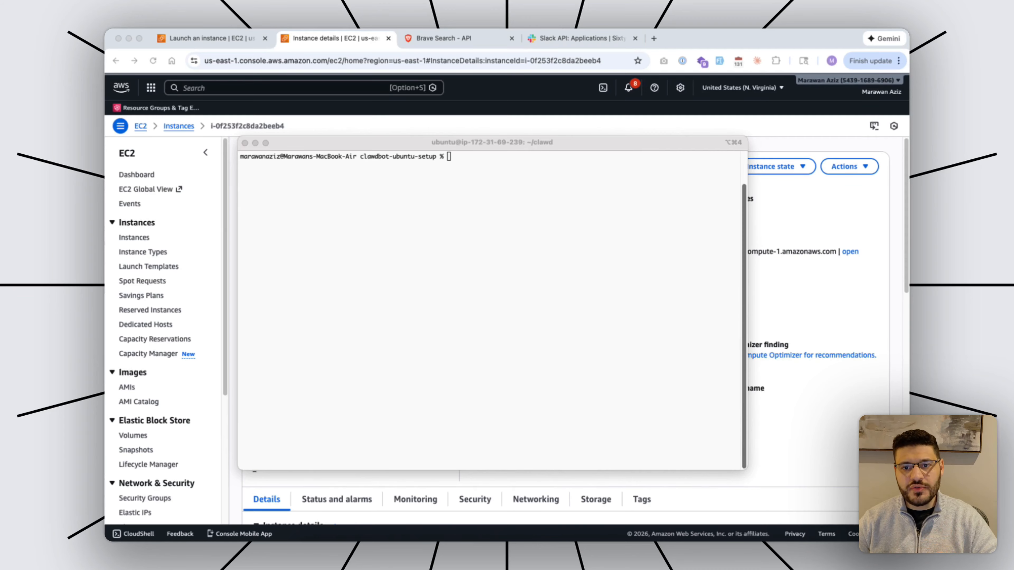
key("super+Tab")
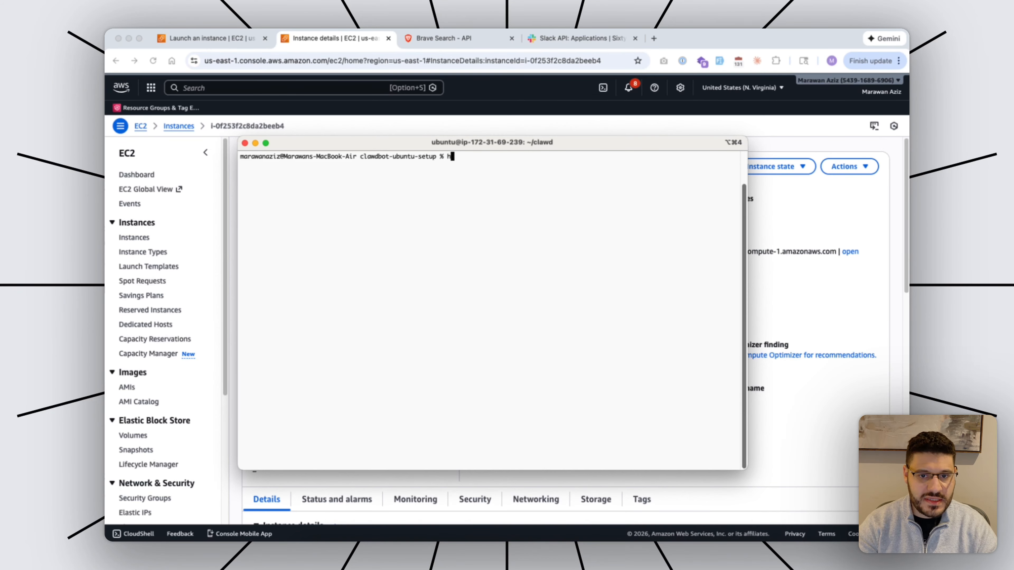
type("chmod")
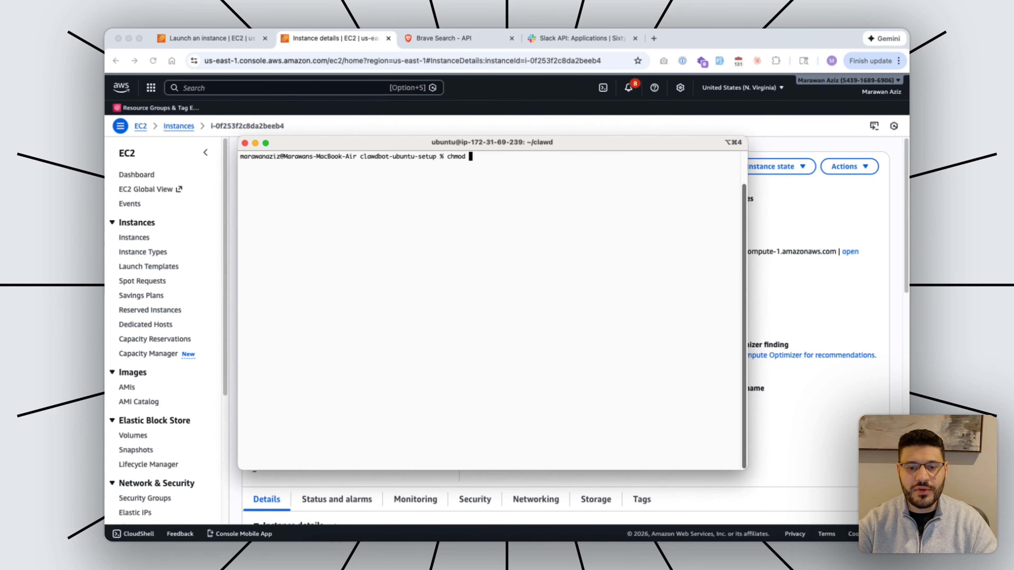
key("ctrl+u")
type("chmod 400 ")
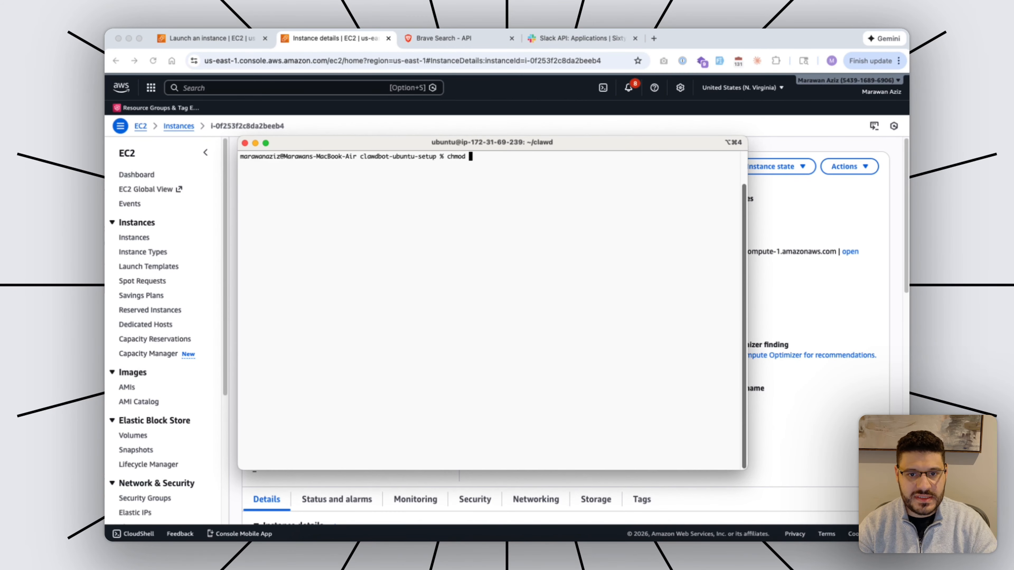
type("clawdbot-key.pem")
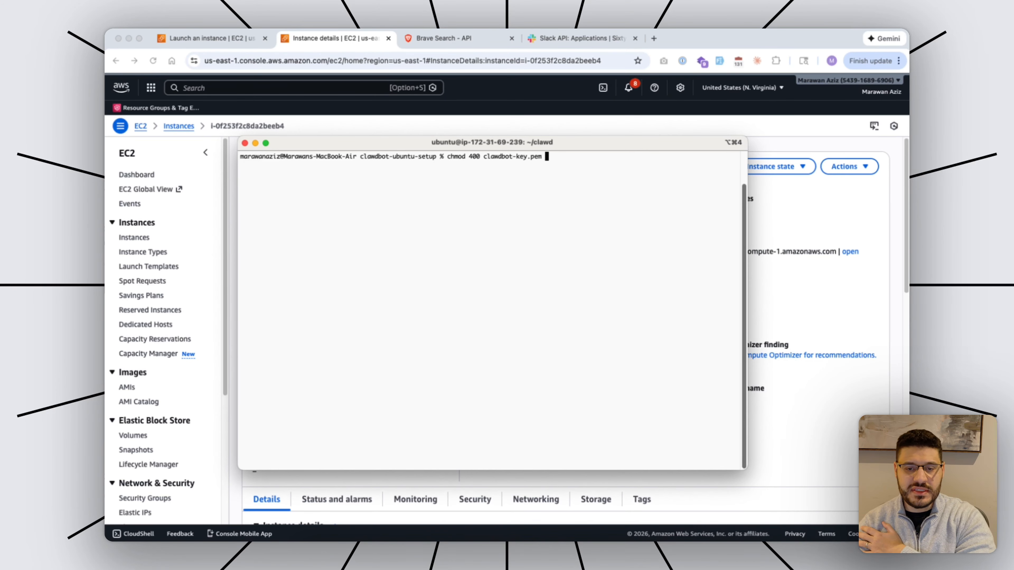
key("Return")
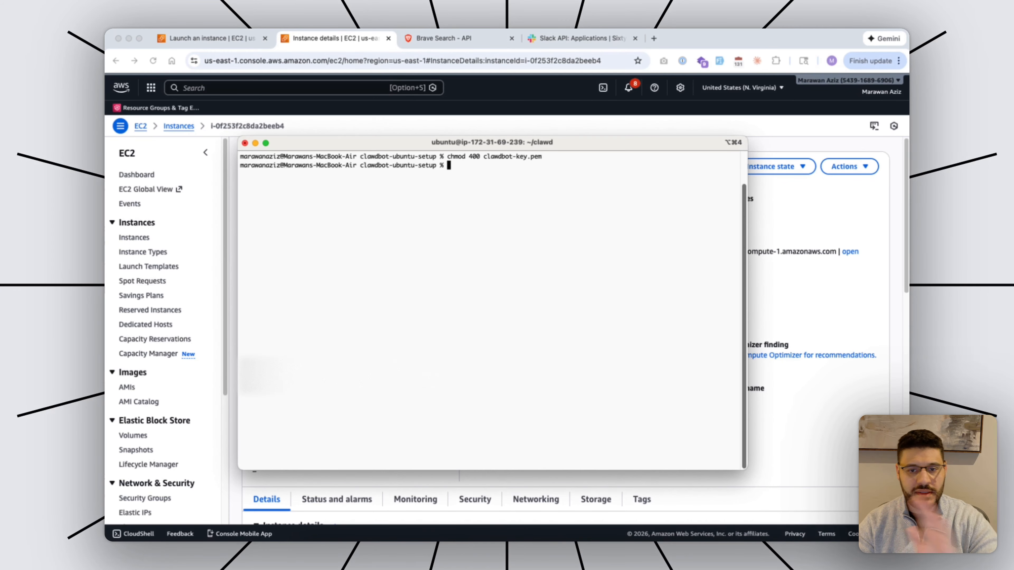
SSH into 13.222.144.28 as ubuntu using the clawdbot-key.pem key.
type("ssh")
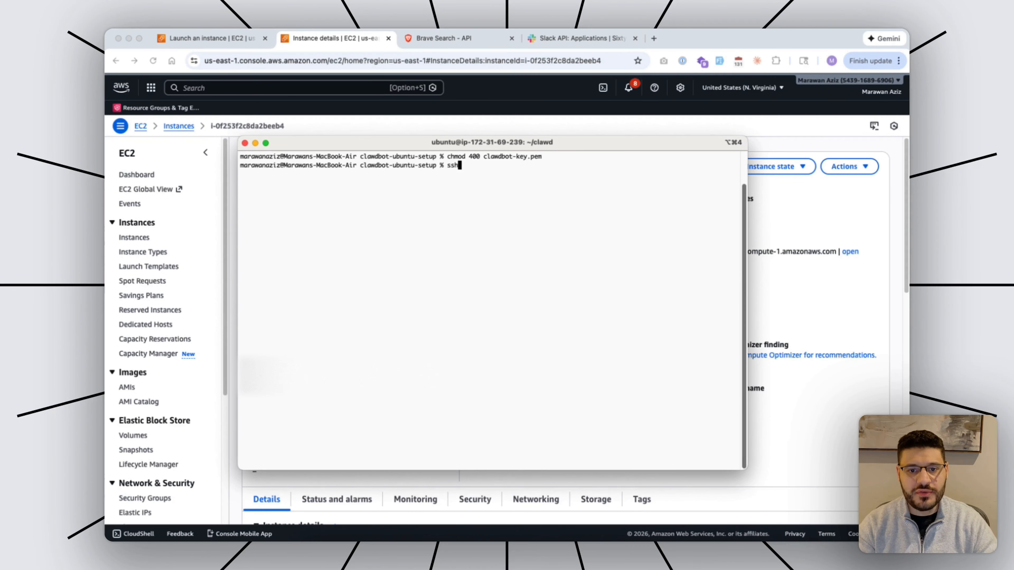
type(" -i cl")
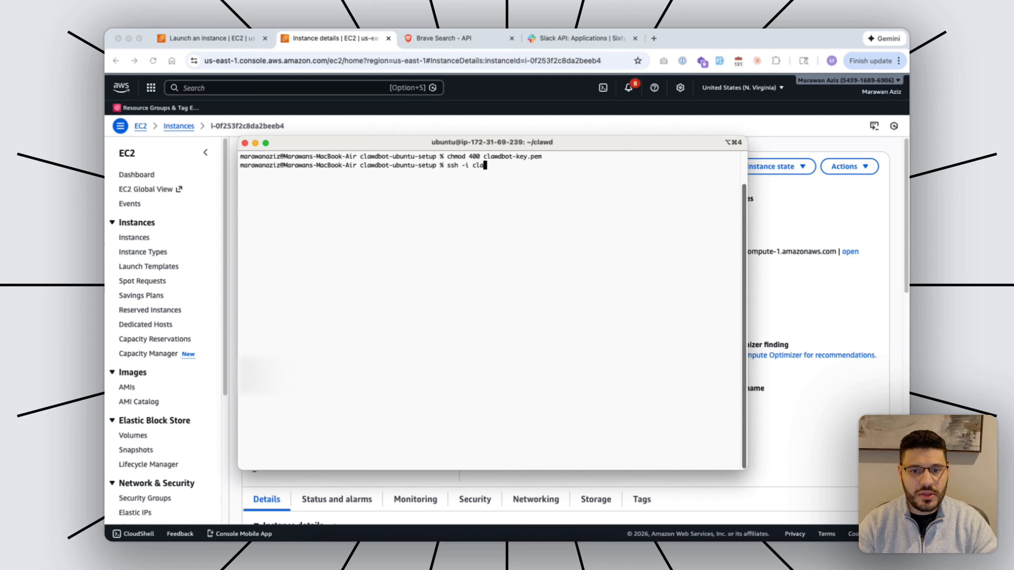
key("Tab")
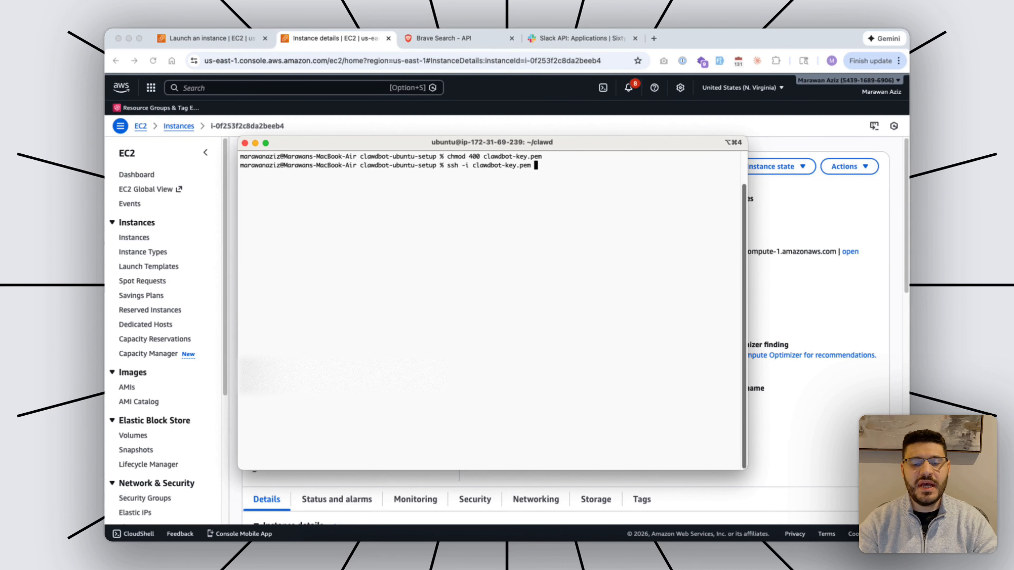
type("ubuntu@")
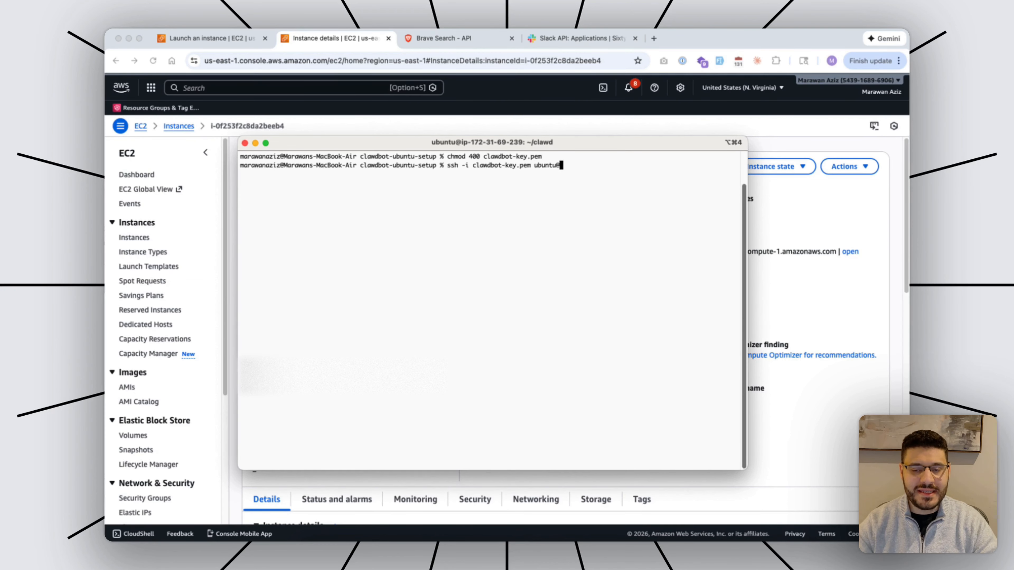
key("super+Tab")
left_click(470, 209)
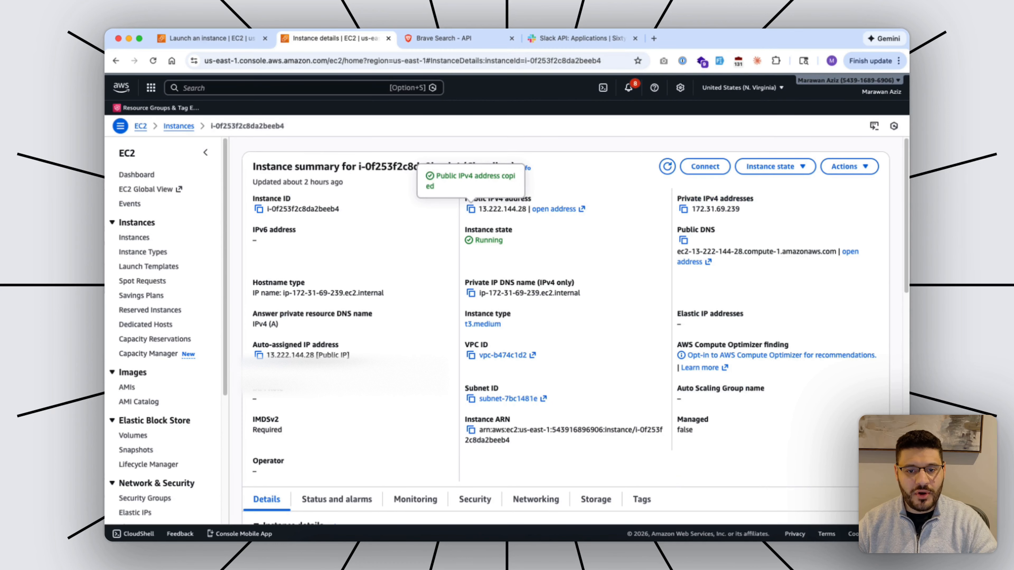
key("super+Tab")
key("super+v")
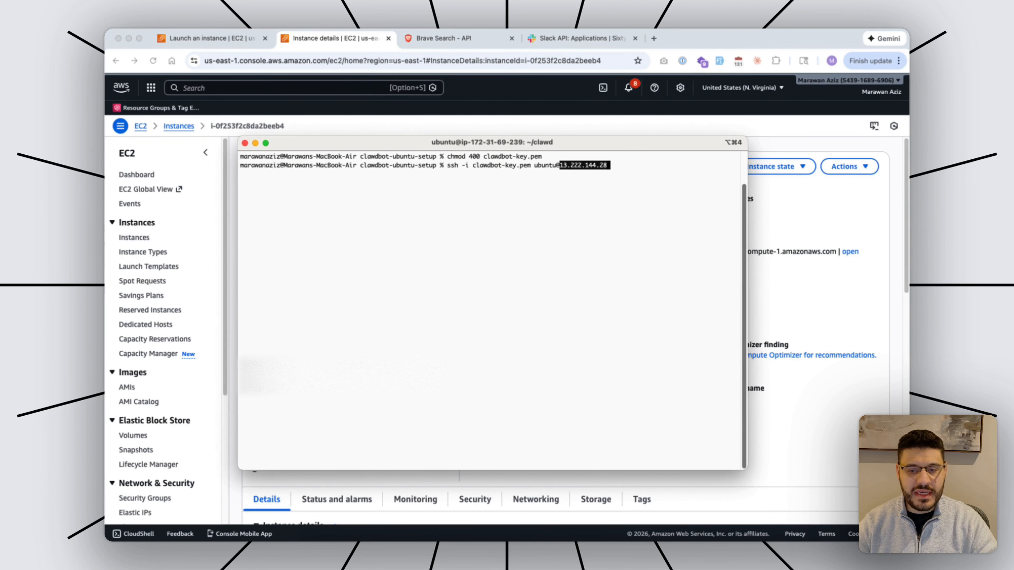
key("Return")
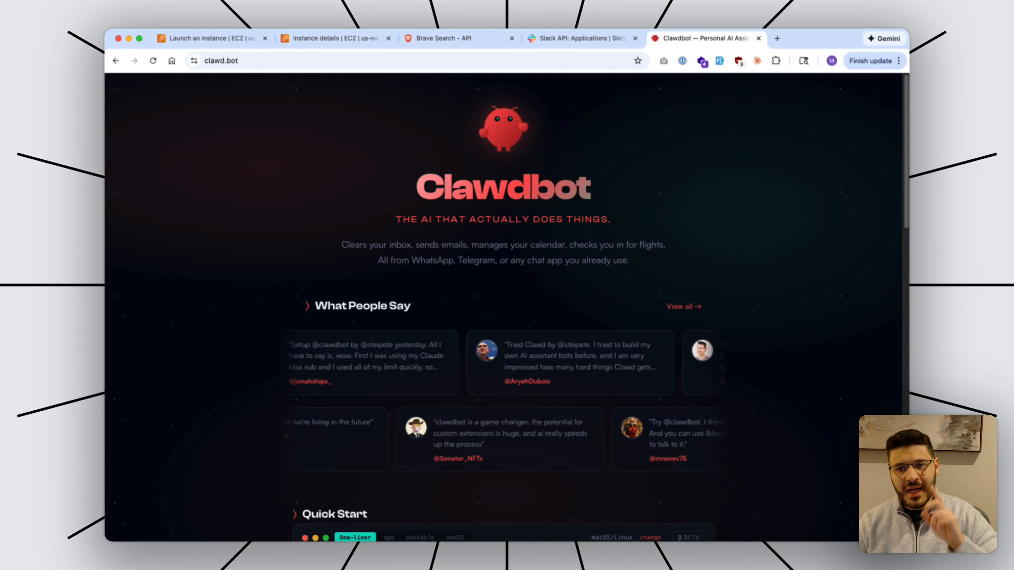
Select clawd.bot's Quick Start curl one-liner, then return to the SSH terminal to start chmod +x.
scroll(507, 307, "down", 8)
scroll(507, 308, "down", 5)
scroll(506, 307, "up", 6)
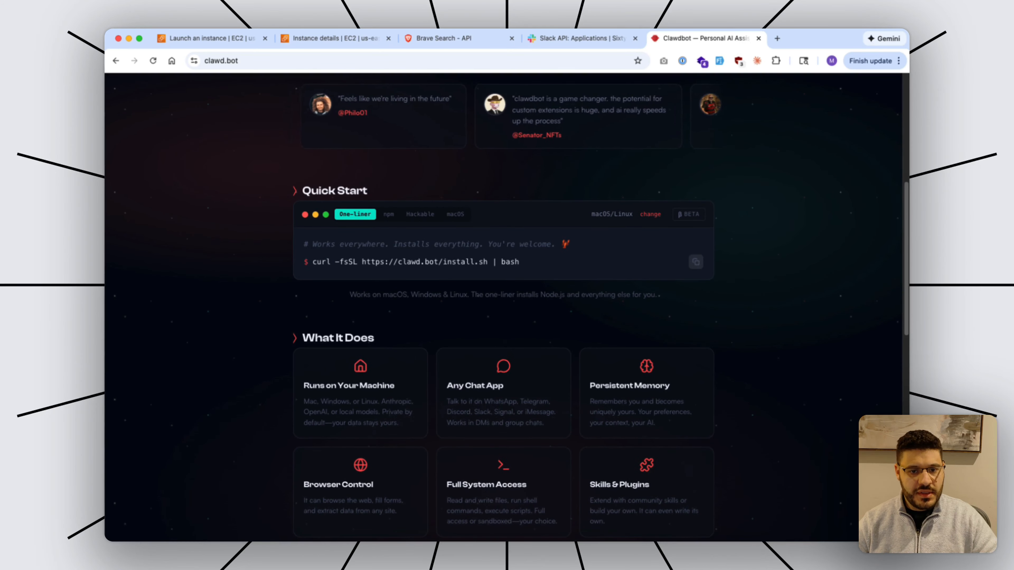
left_click_drag(519, 263, 312, 262)
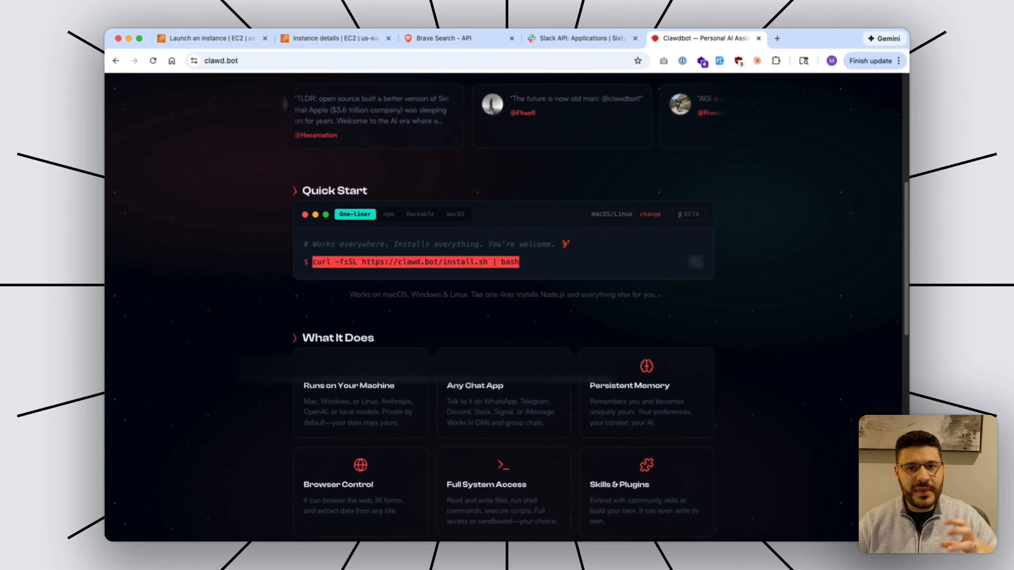
left_click(608, 553)
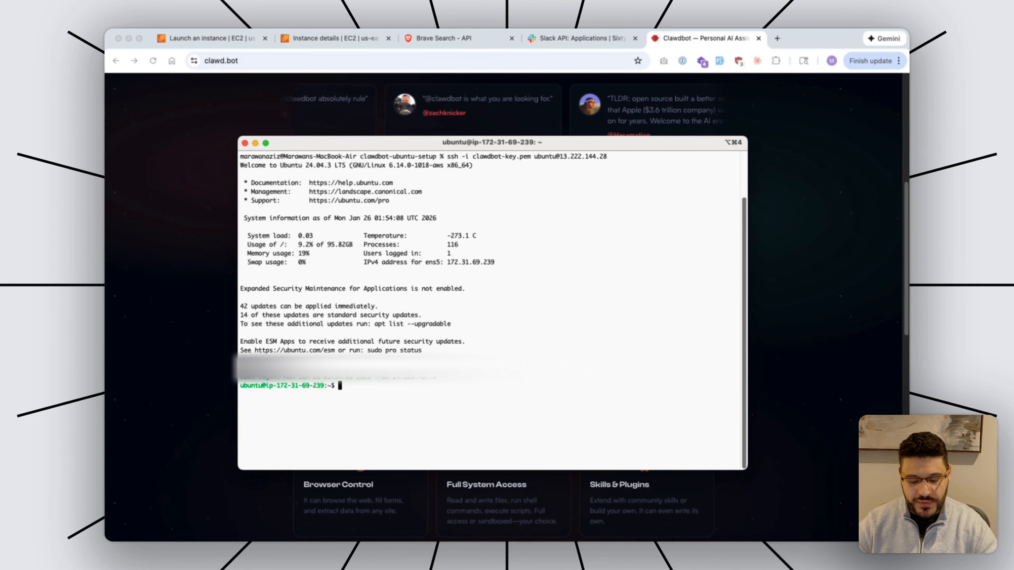
type("chmod ")
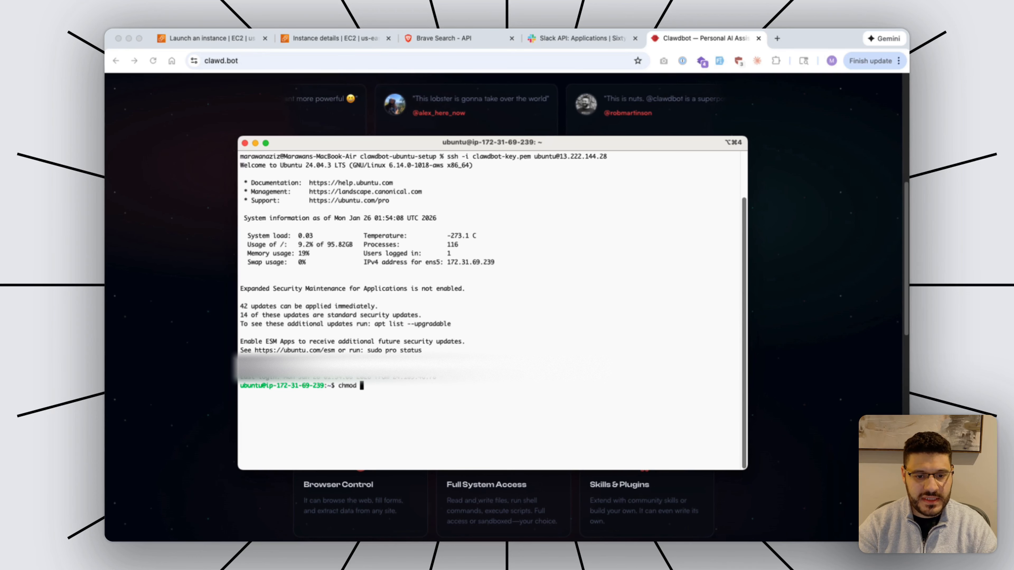
type("+x ")
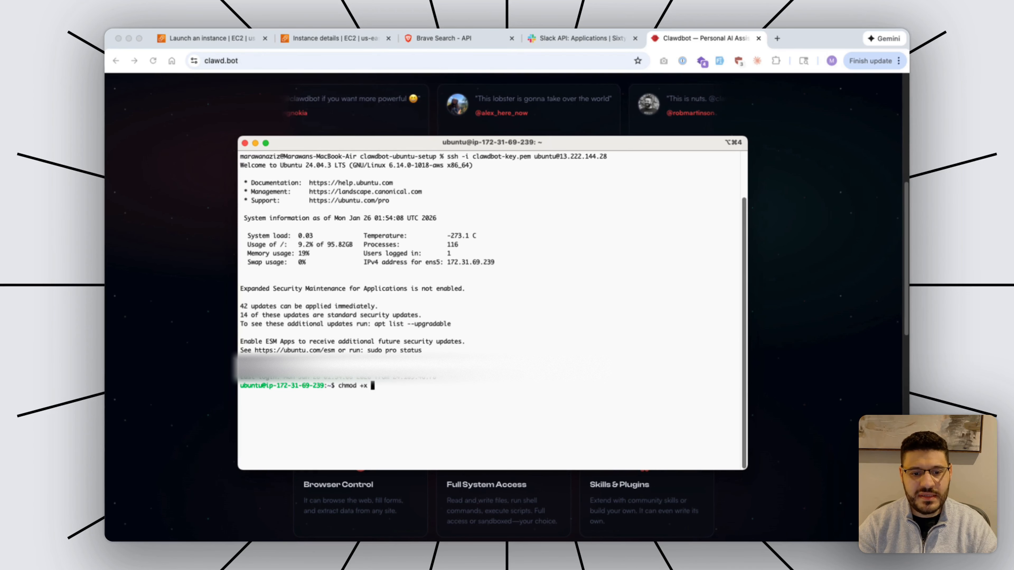
type("./scripts/")
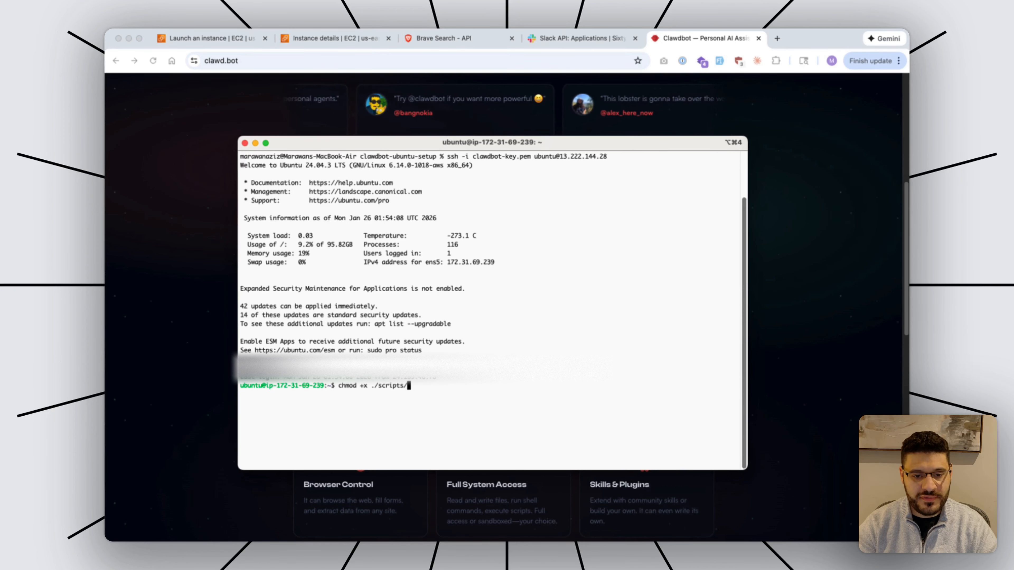
Make ./scripts/setup-clawdbot-demo.sh executable and run it to begin Clawdbot setup.
key("Tab")
key("Return")
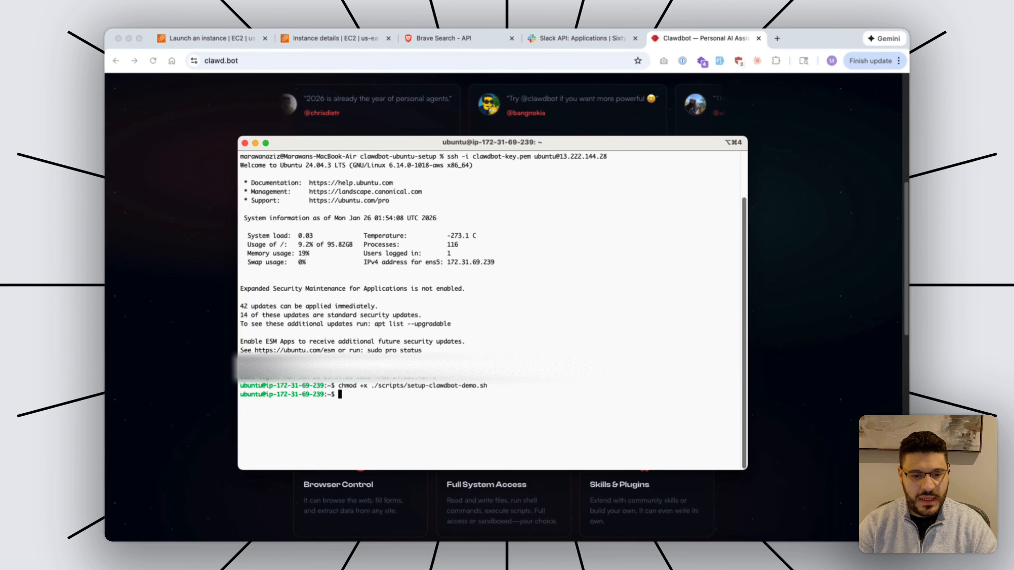
type("./scripts/")
key("Tab")
key("Return")
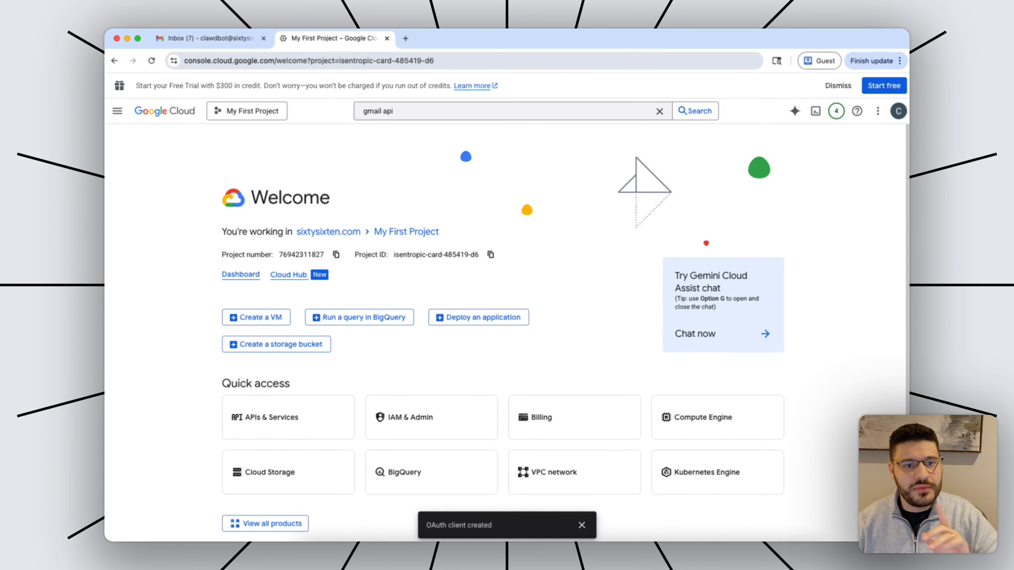
Reach the APIs & Services Credentials page via a console search for 'credentials'.
left_click(247, 112)
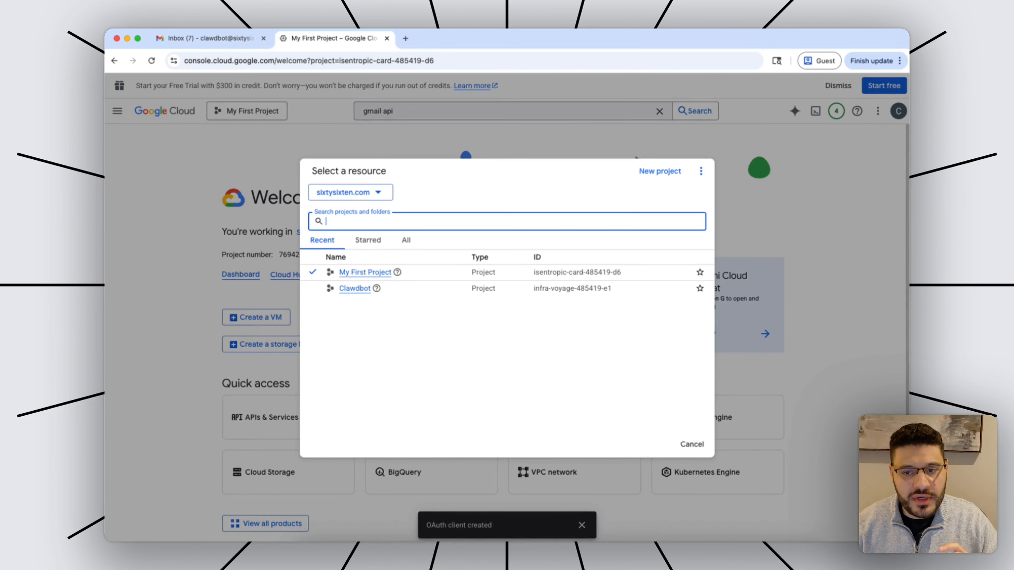
left_click(439, 111)
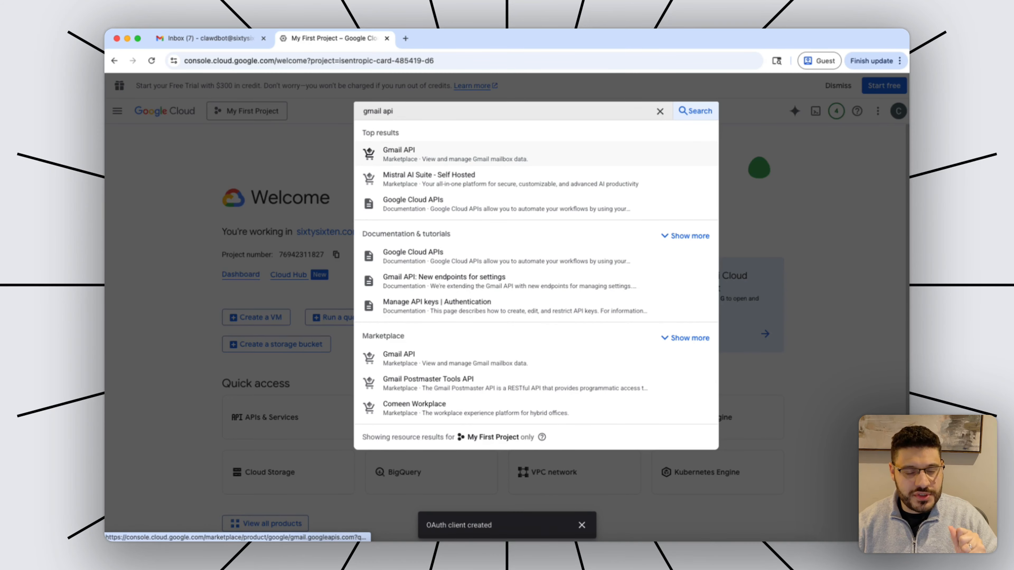
left_click(399, 154)
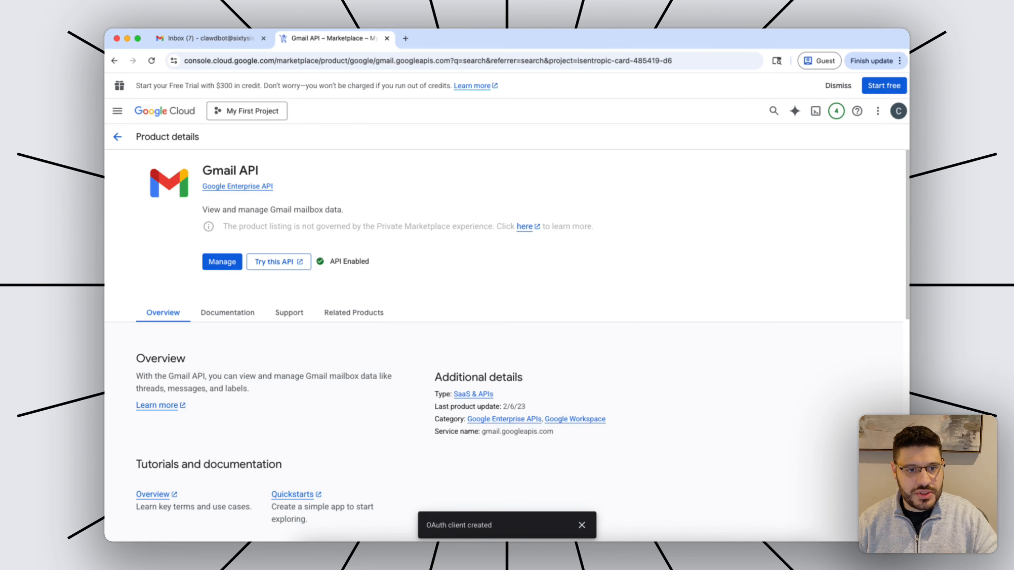
left_click(118, 137)
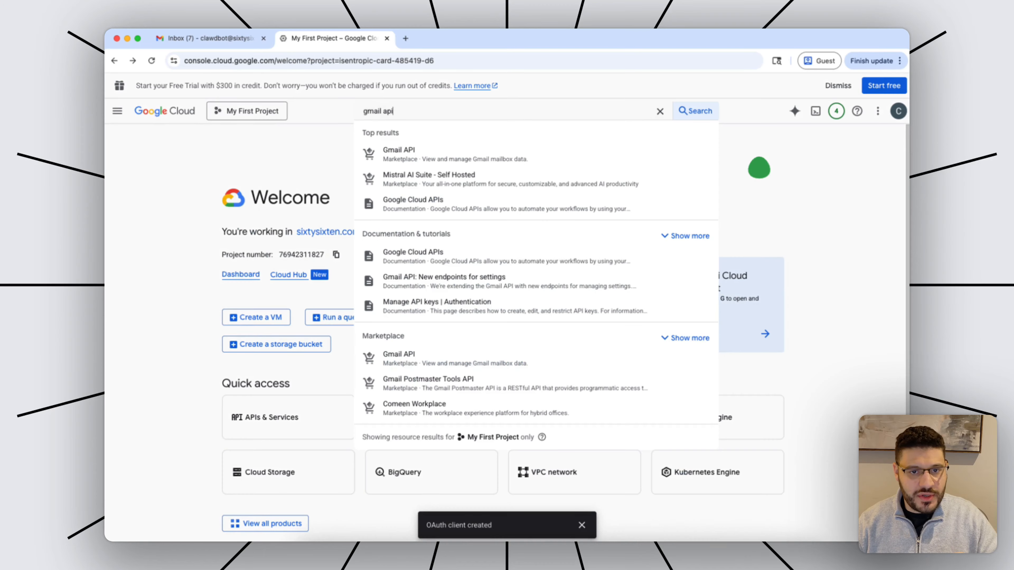
type("credentials")
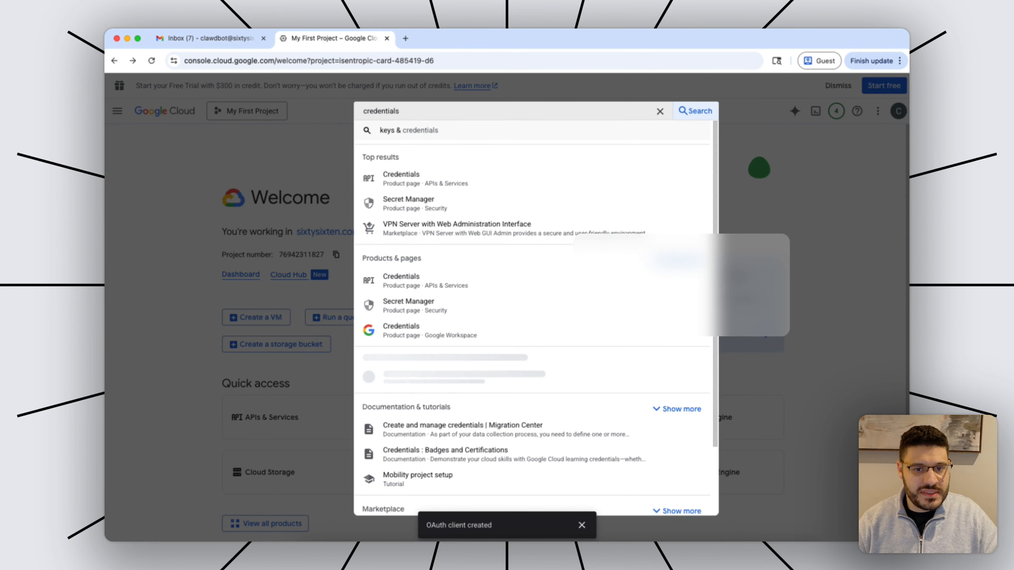
left_click(401, 182)
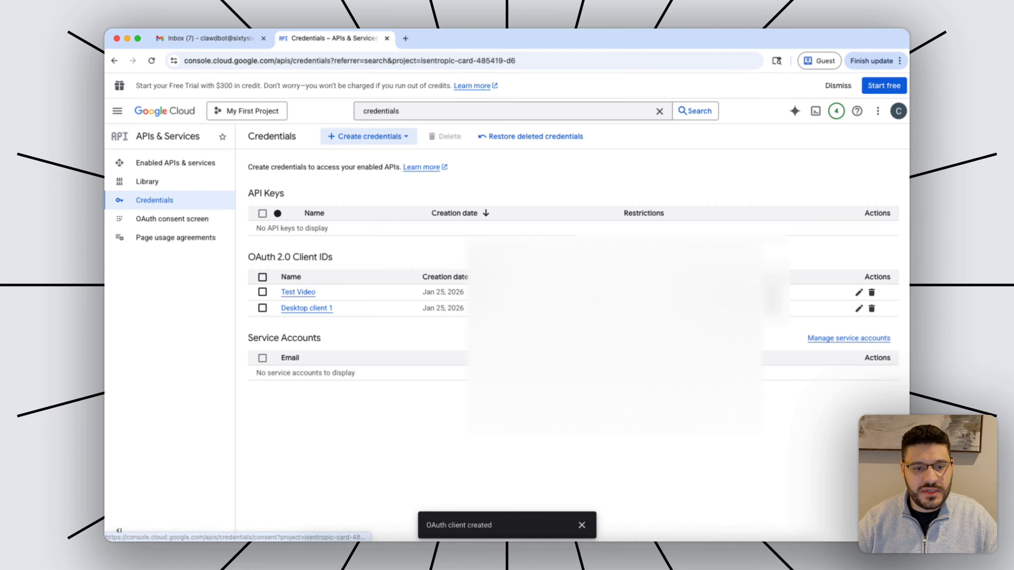
Create an OAuth client ID of type Desktop app named Desktop client 3.
left_click(368, 137)
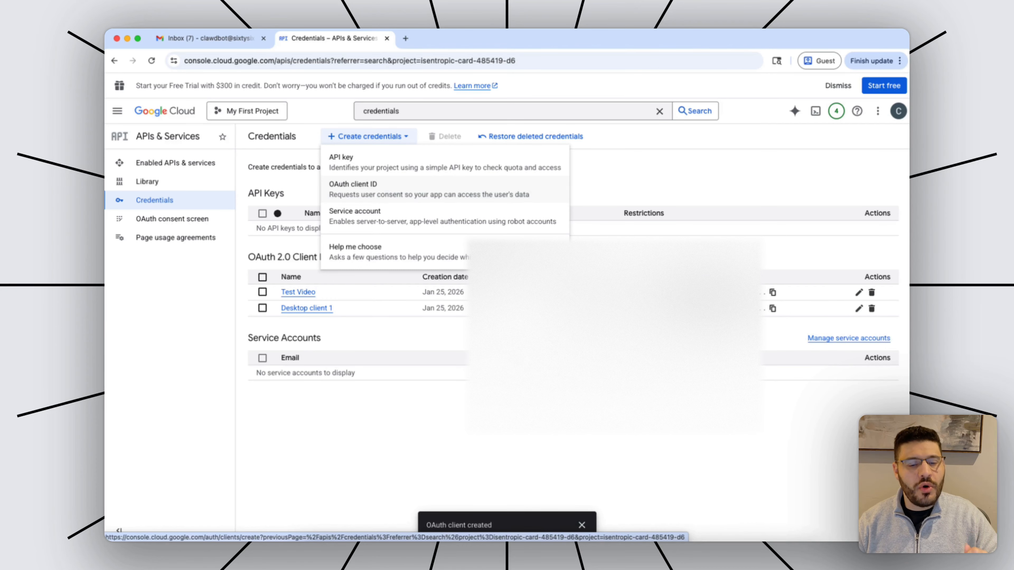
left_click(352, 189)
left_click(359, 228)
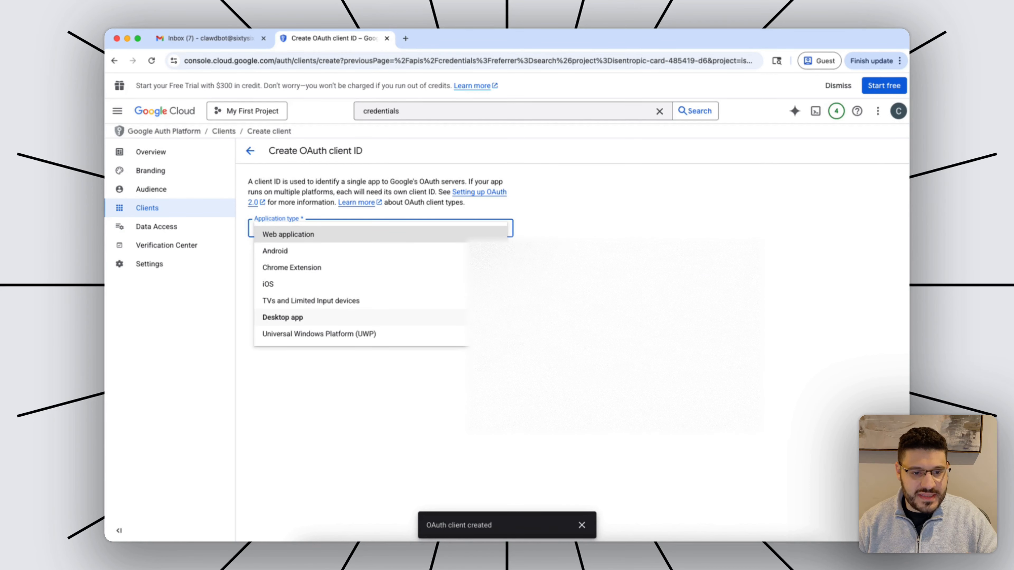
left_click(282, 318)
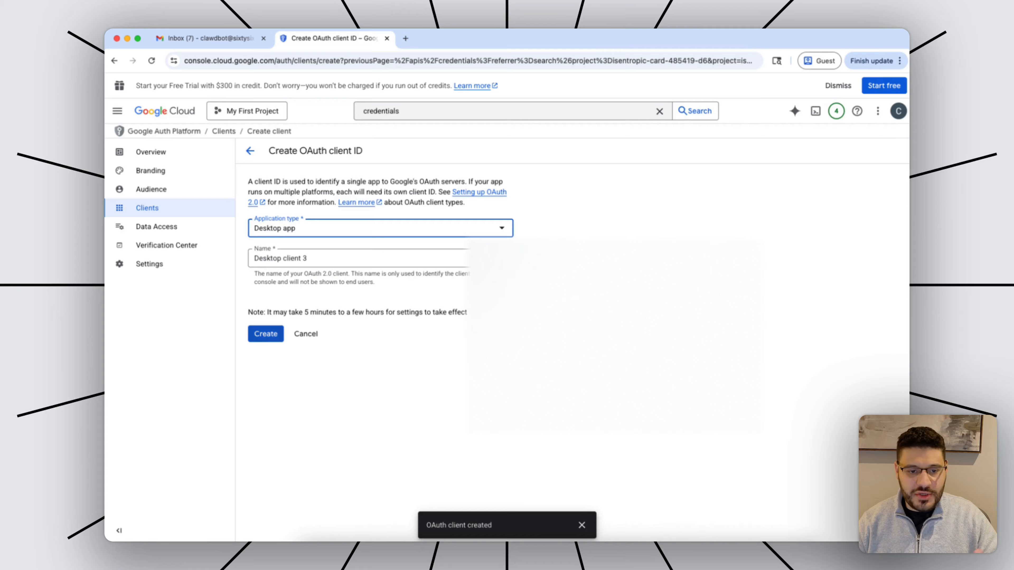
left_click(266, 334)
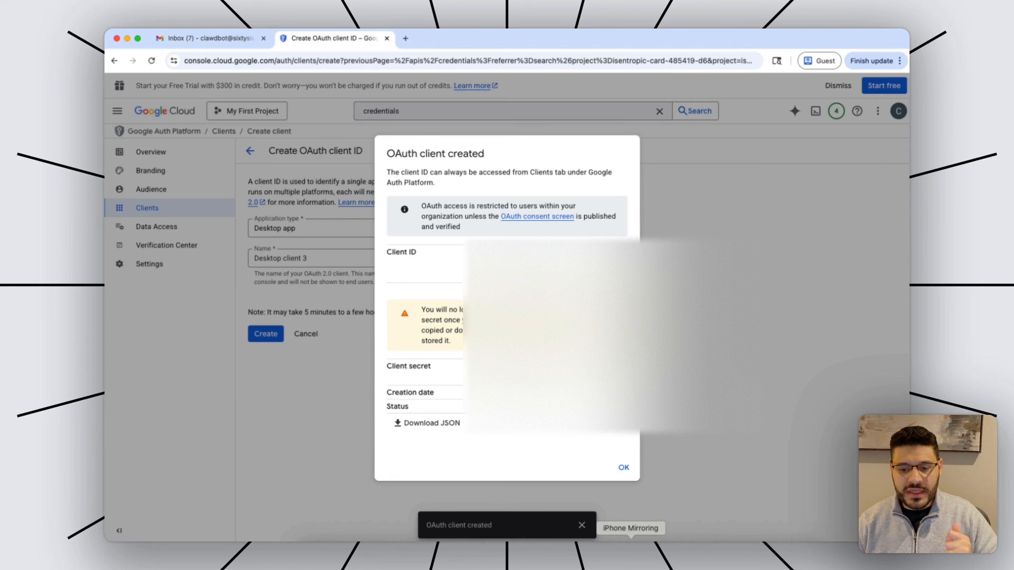
left_click(606, 554)
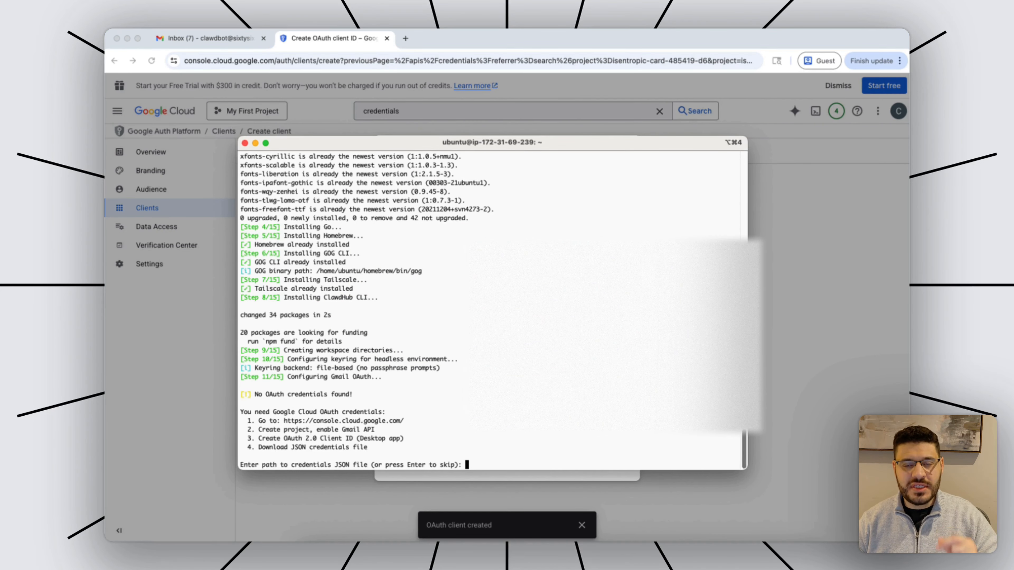
Give the setup script the client_secret JSON path and the bot's Gmail address.
key("super+v")
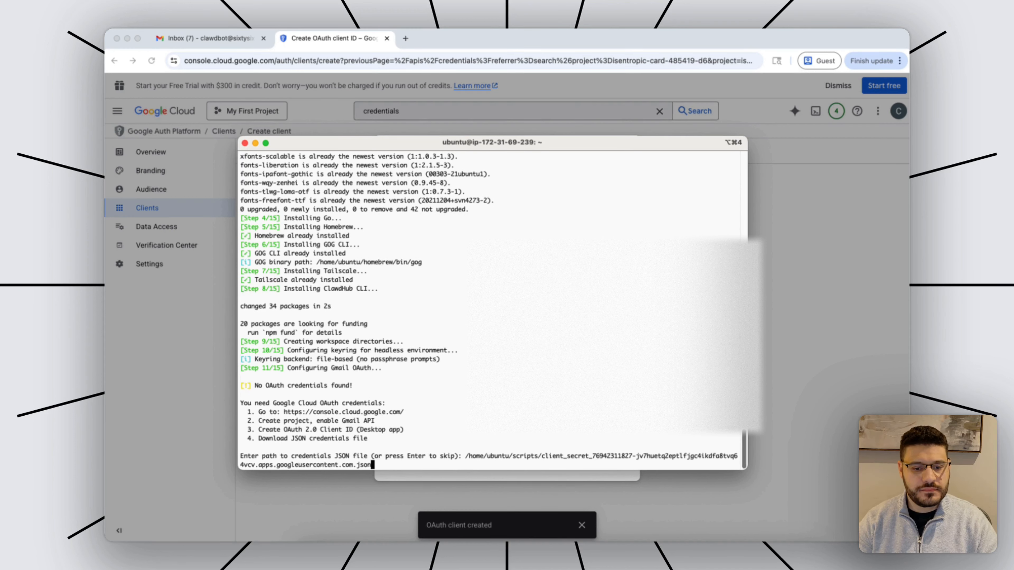
key("Return")
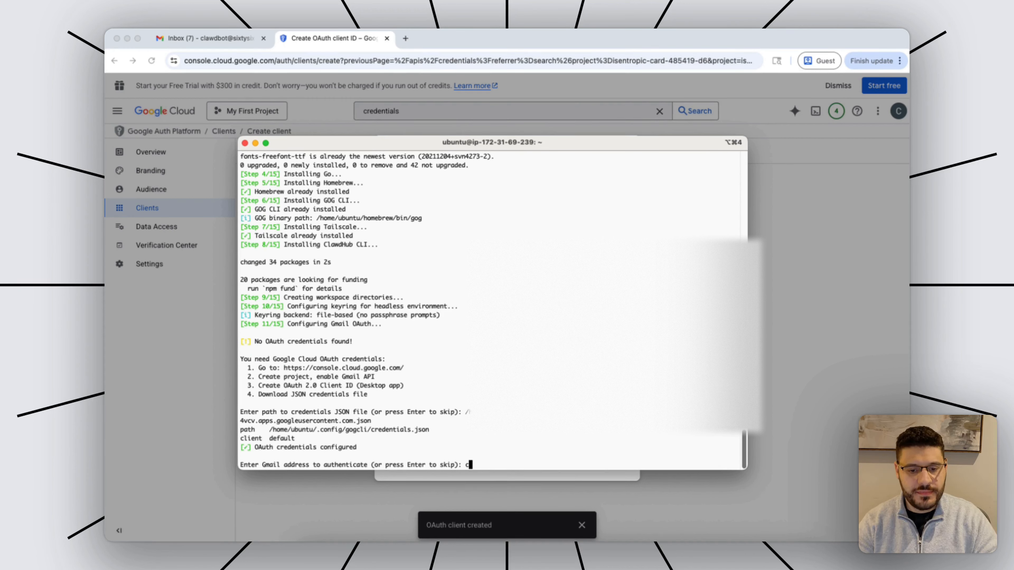
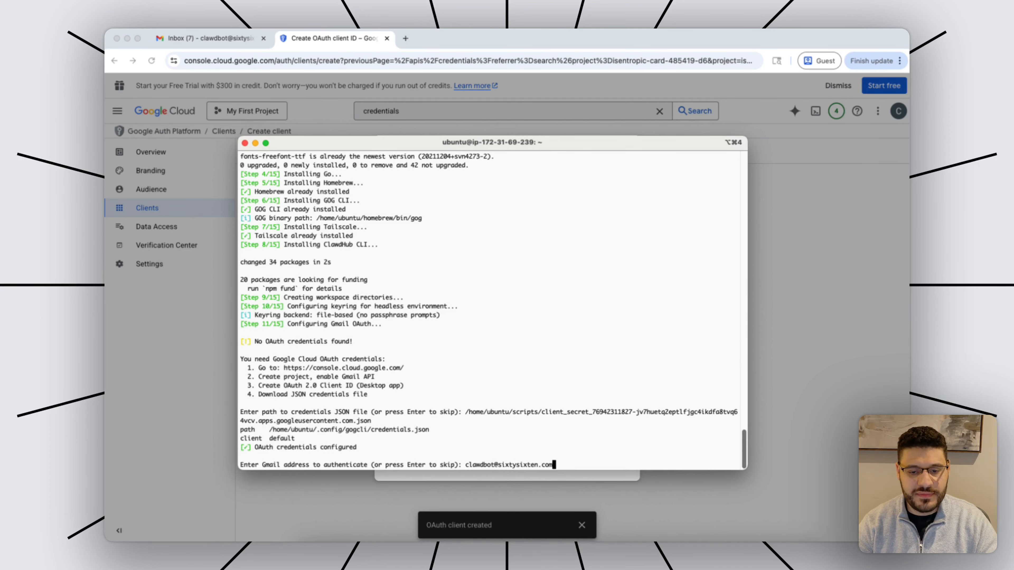
key("Return")
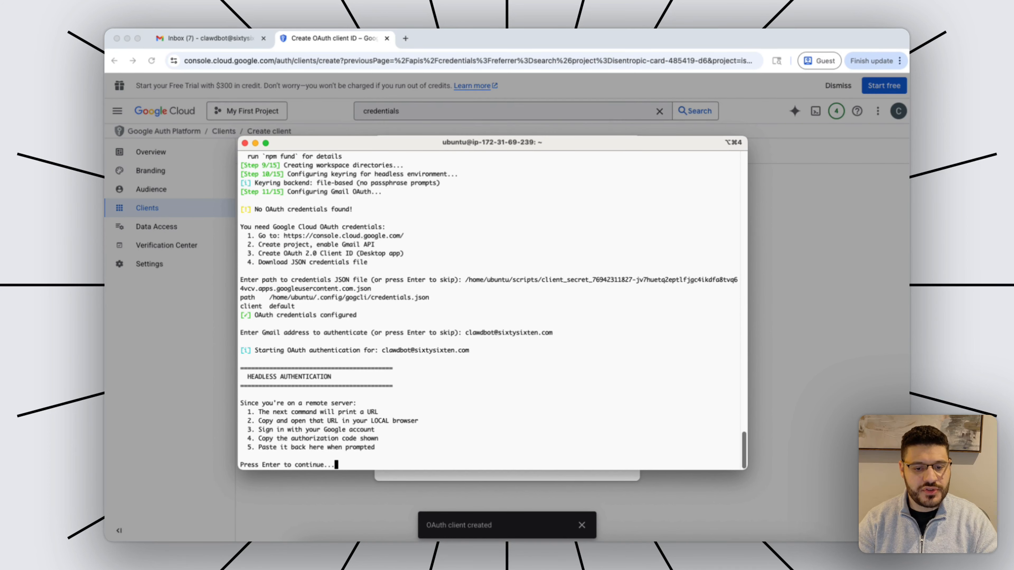
key("Return")
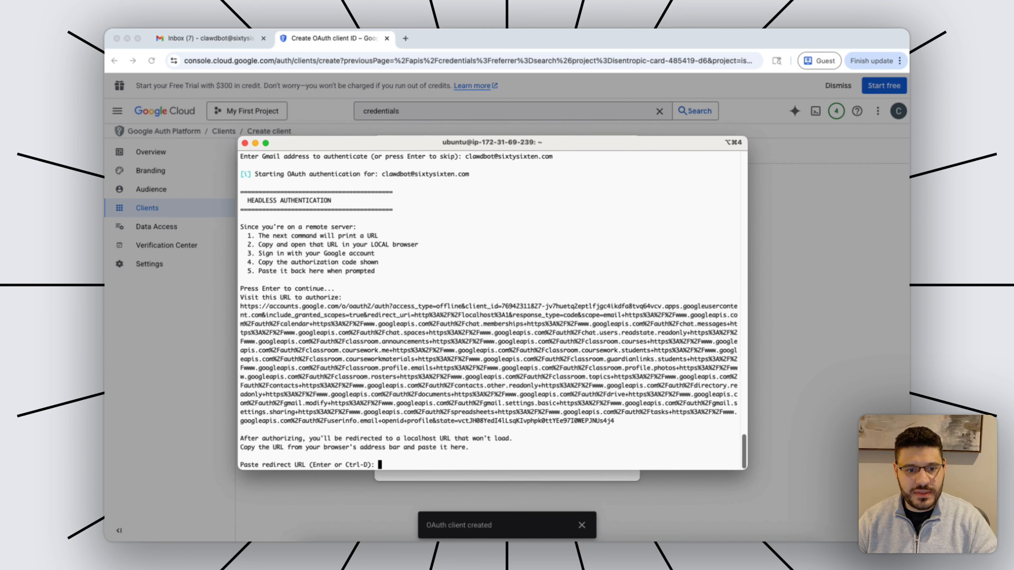
Copy the printed authorization URL and open it in a new browser tab.
left_click_drag(613, 421, 240, 306)
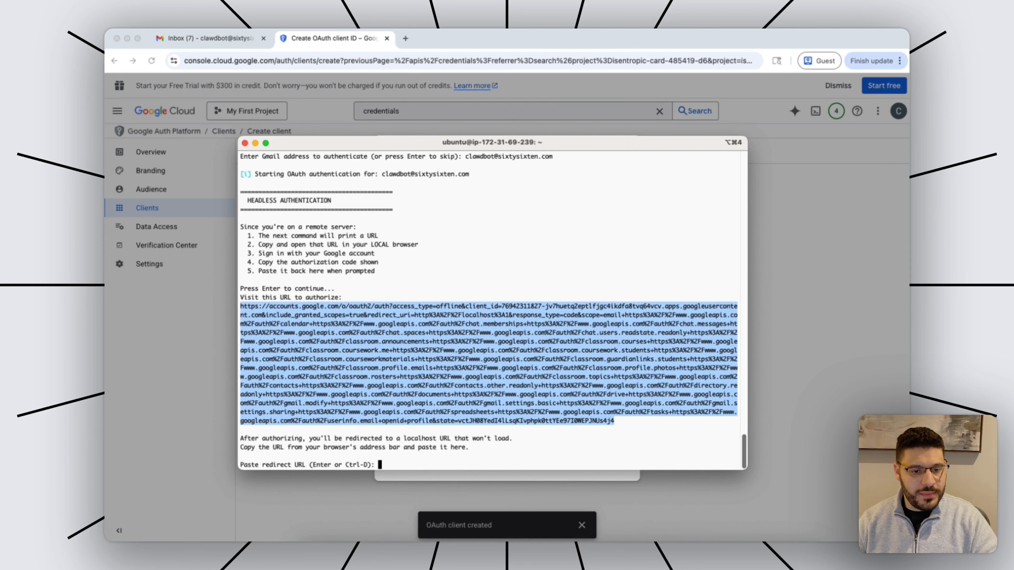
key("super+c")
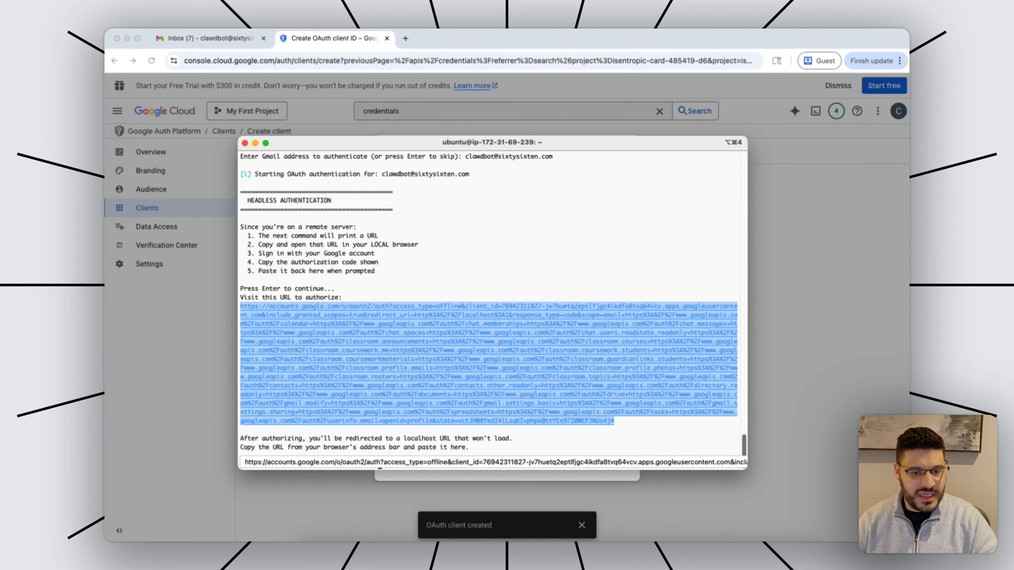
key("super+Tab")
key("super+t")
key("super+v")
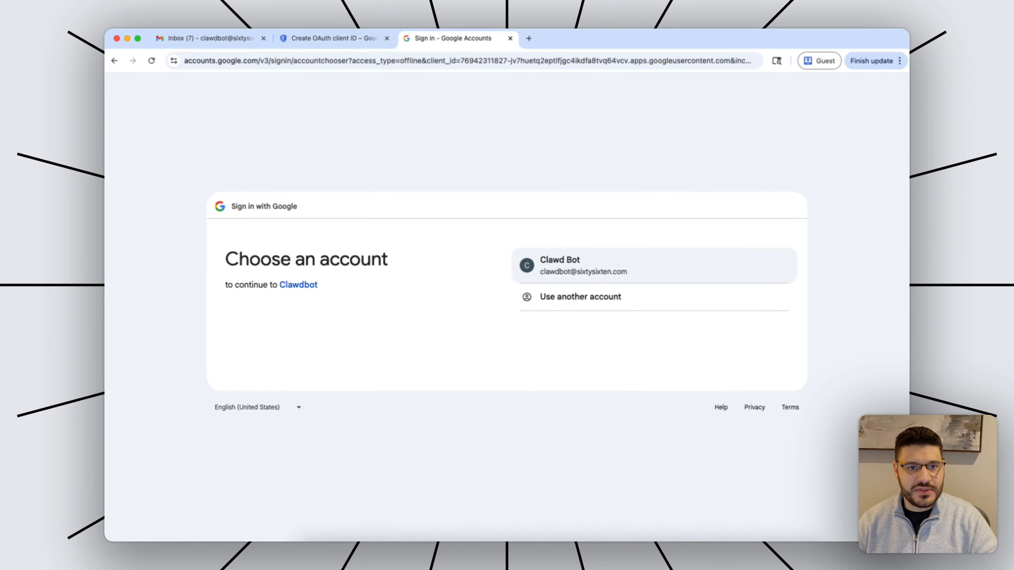
Allow Clawdbot access with the bot's Google account and copy the localhost redirect URL.
left_click(647, 266)
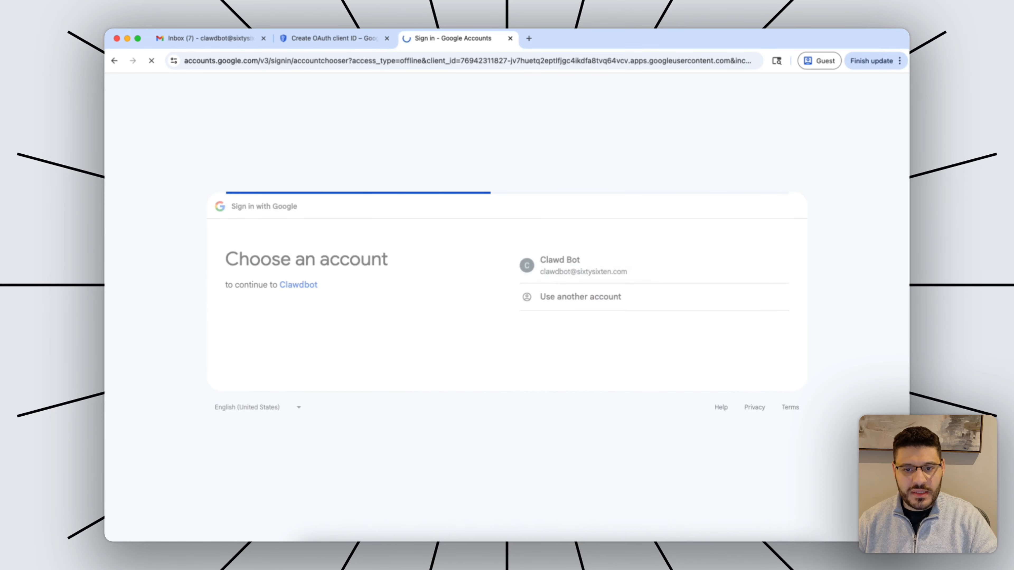
left_click(722, 441)
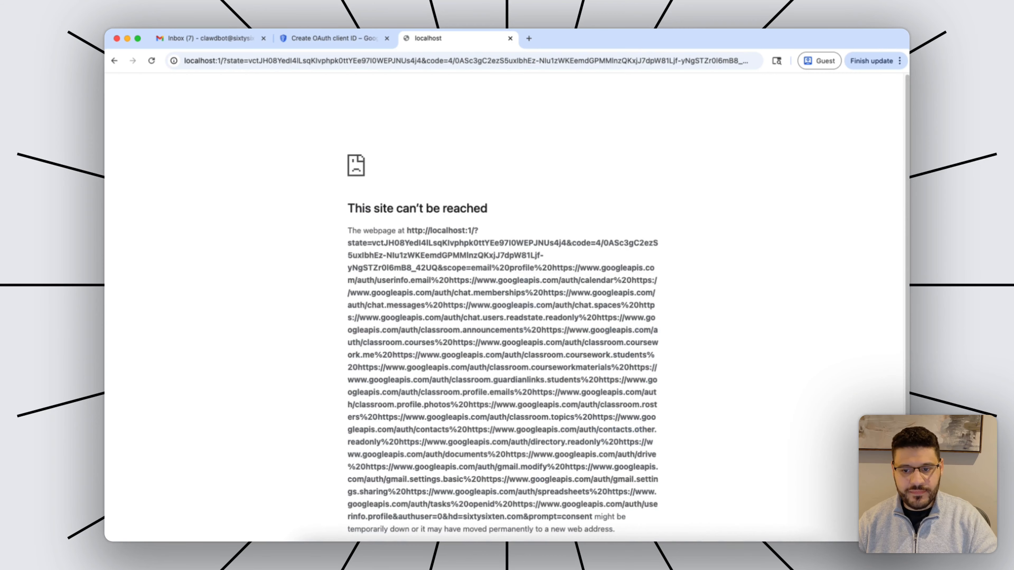
scroll(502, 307, "down", 2)
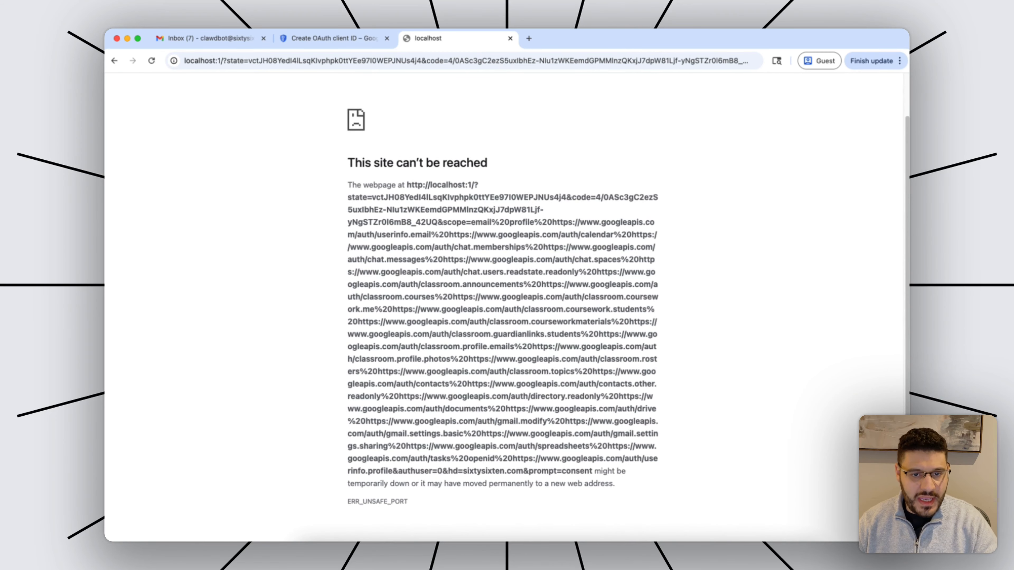
left_click_drag(407, 185, 592, 470)
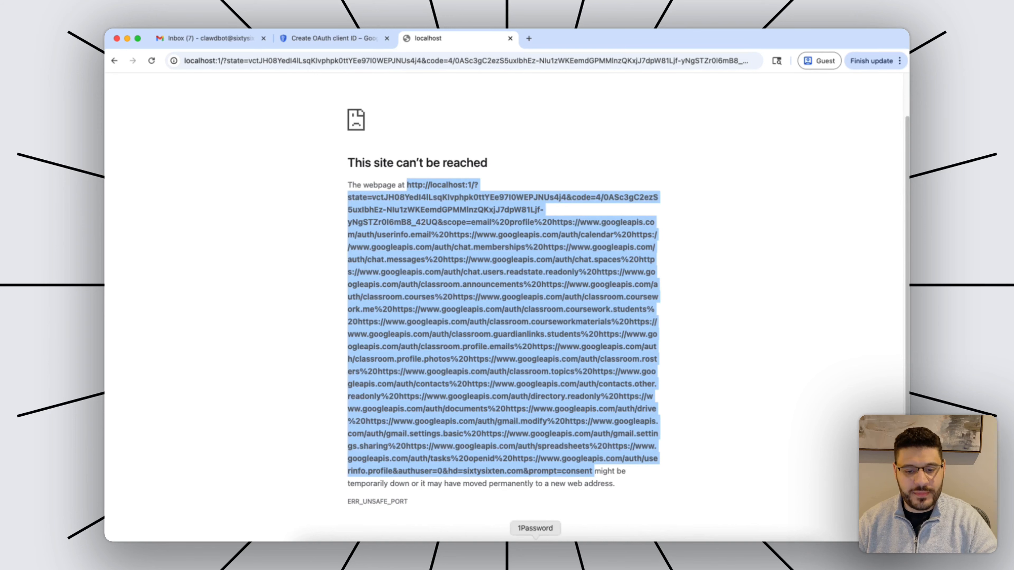
left_click(500, 554)
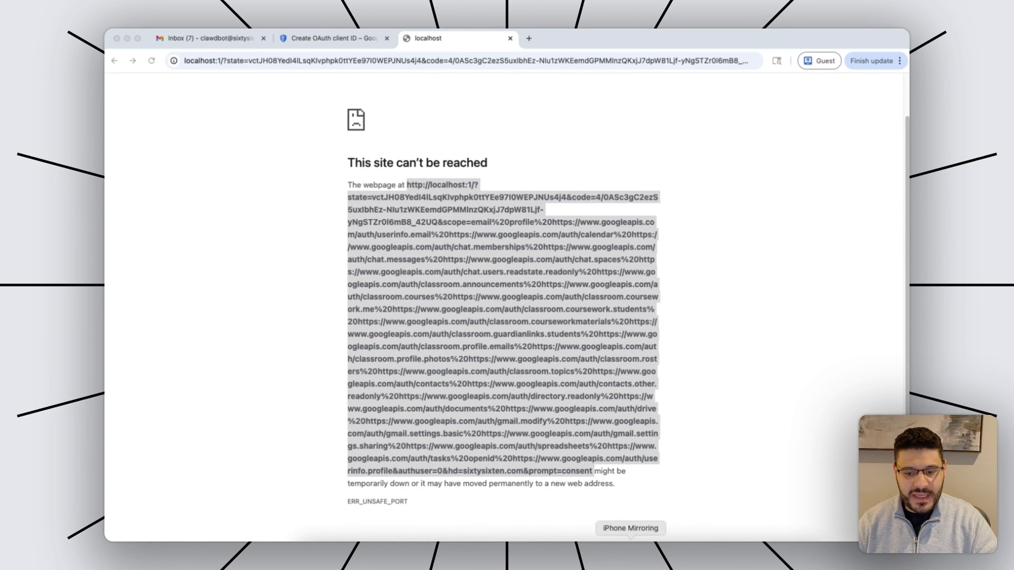
left_click(606, 554)
left_click(519, 447)
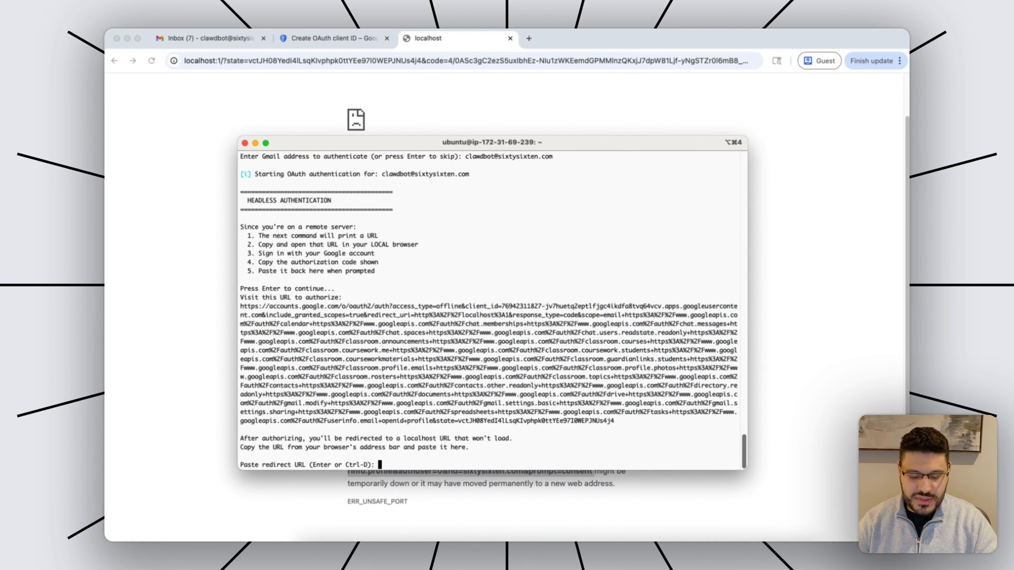
Paste the localhost redirect URL at the prompt to complete Gmail authorization.
key("super+v")
key("Return")
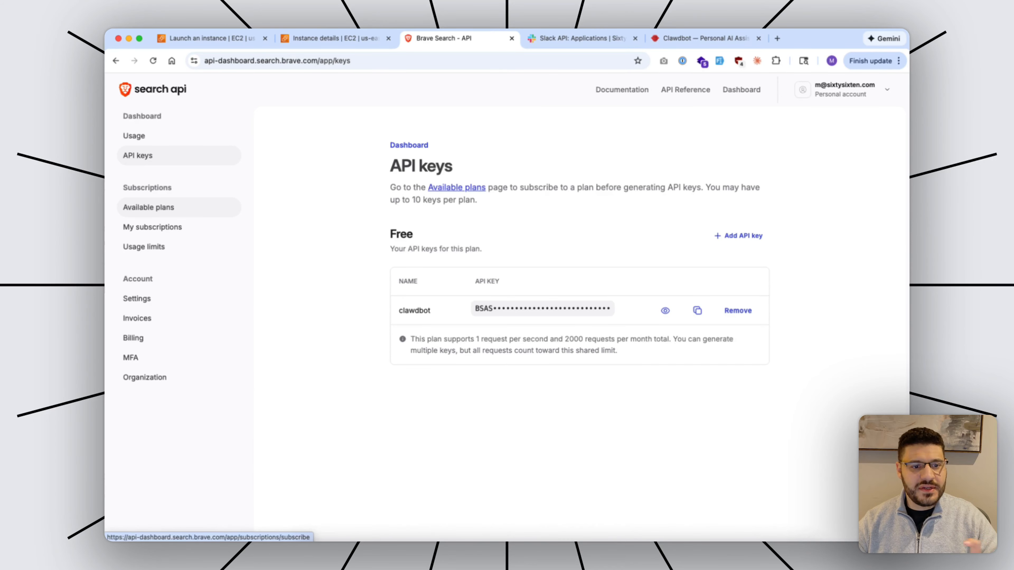
Copy the clawdbot key from the Brave Search API keys page.
left_click(149, 207)
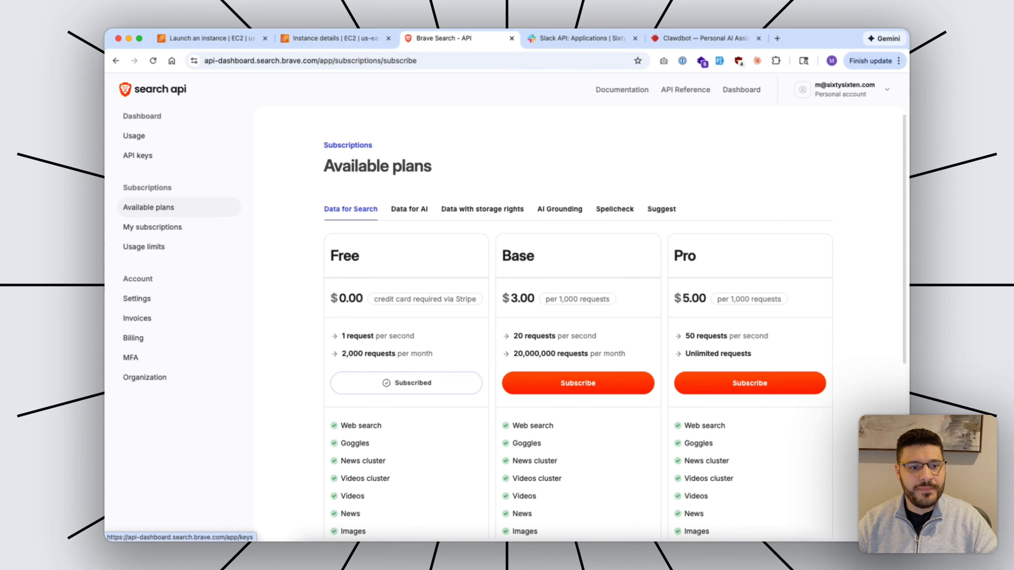
left_click(138, 155)
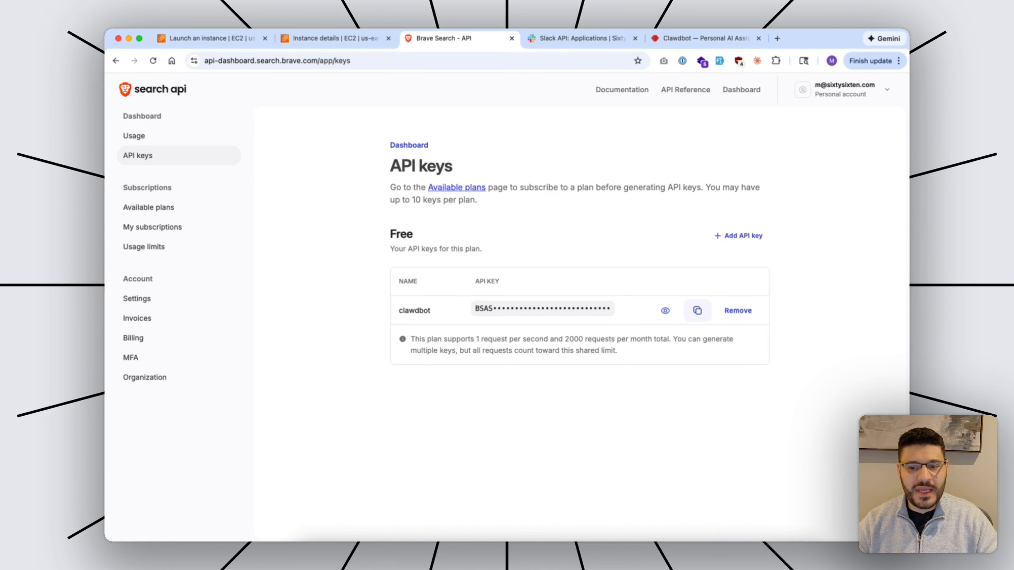
left_click(697, 310)
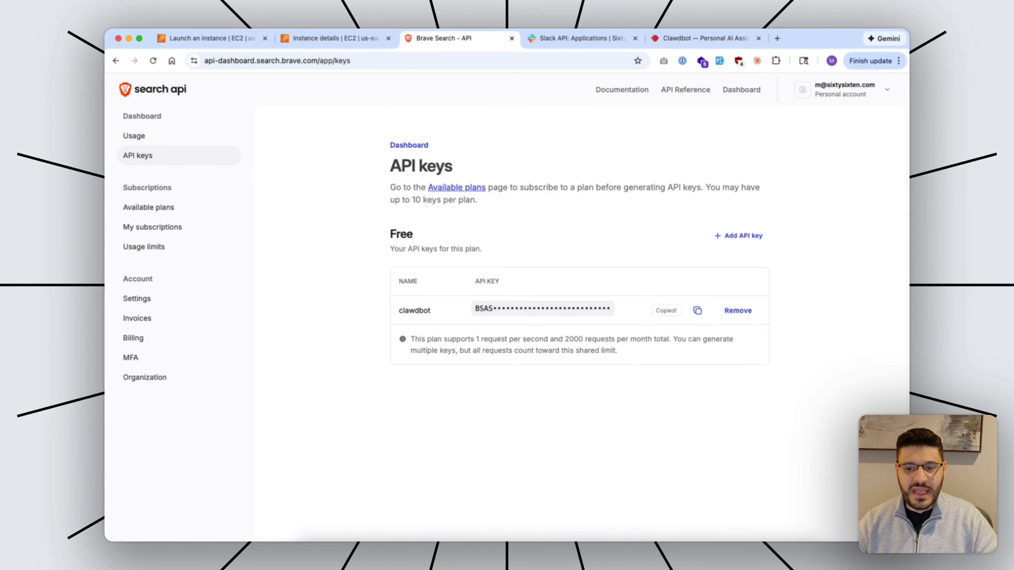
left_click(607, 539)
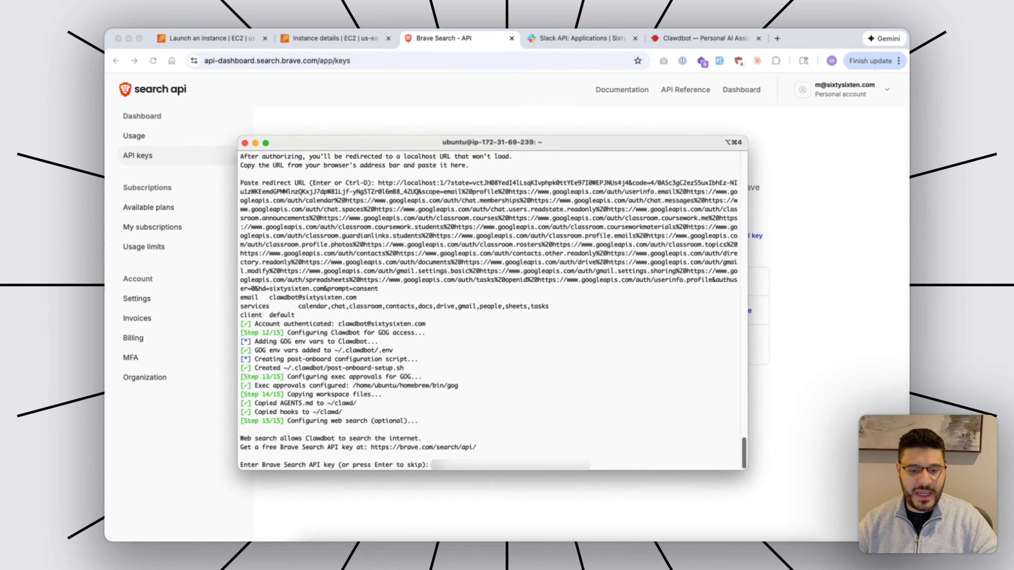
Submit the Brave API key and reload the shell with source ~/.bashrc.
key("super+v")
key("Return")
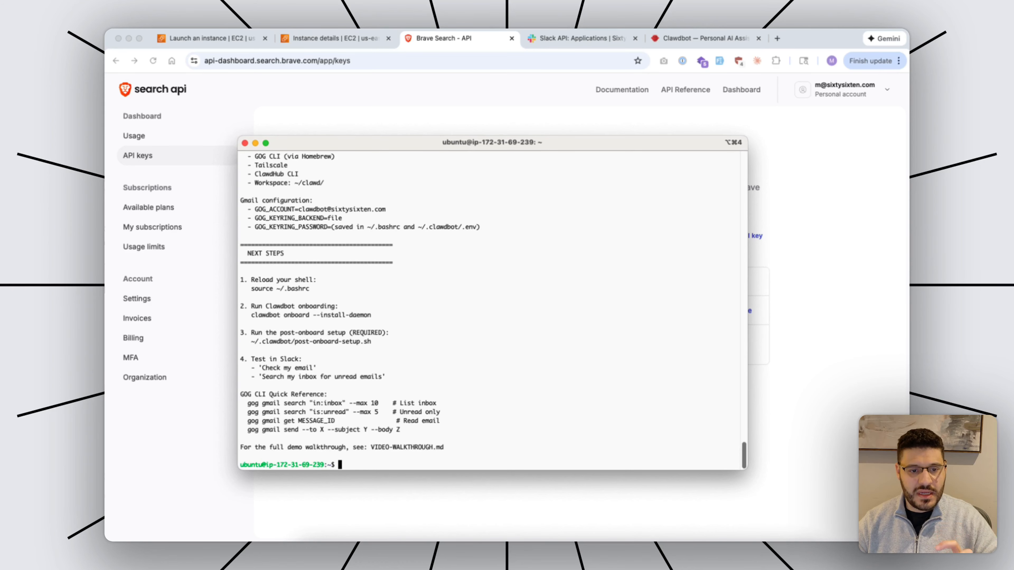
left_click_drag(309, 289, 251, 288)
key("super+c")
key("super+v")
key("Return")
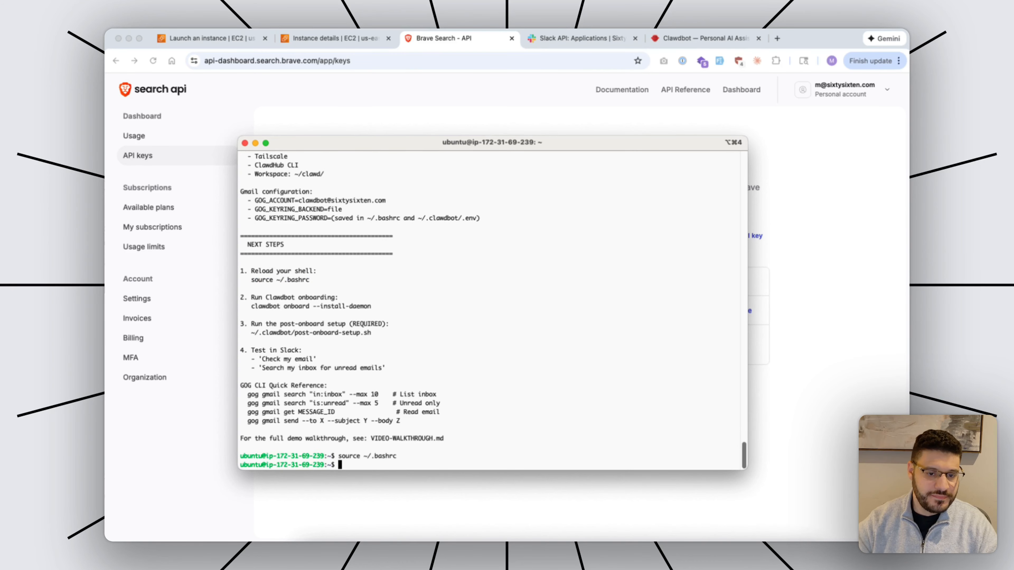
Run clawdbot onboard --install-daemon in QuickStart mode with an Anthropic API key.
left_click_drag(371, 306, 250, 305)
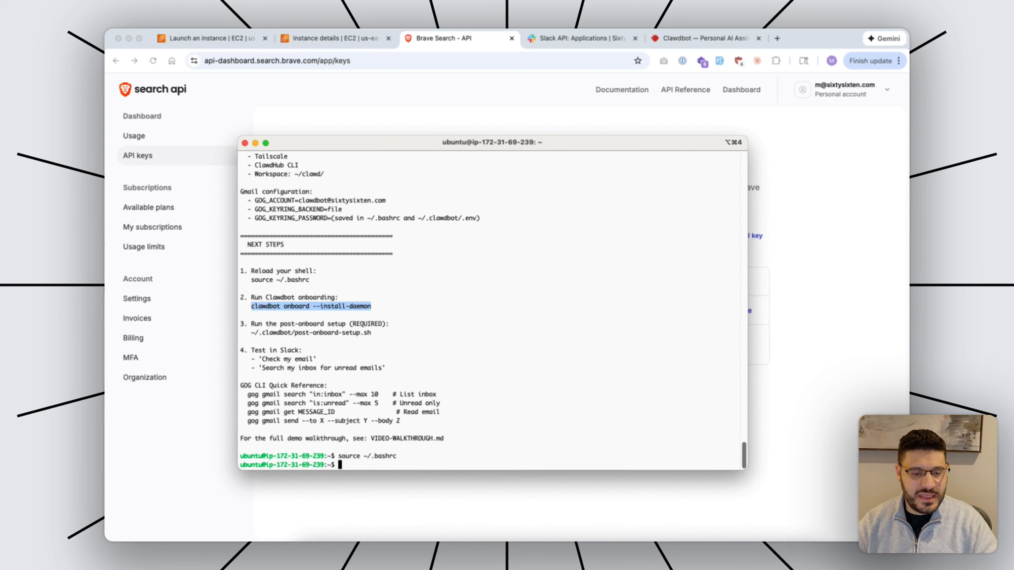
key("super+v")
key("super+v")
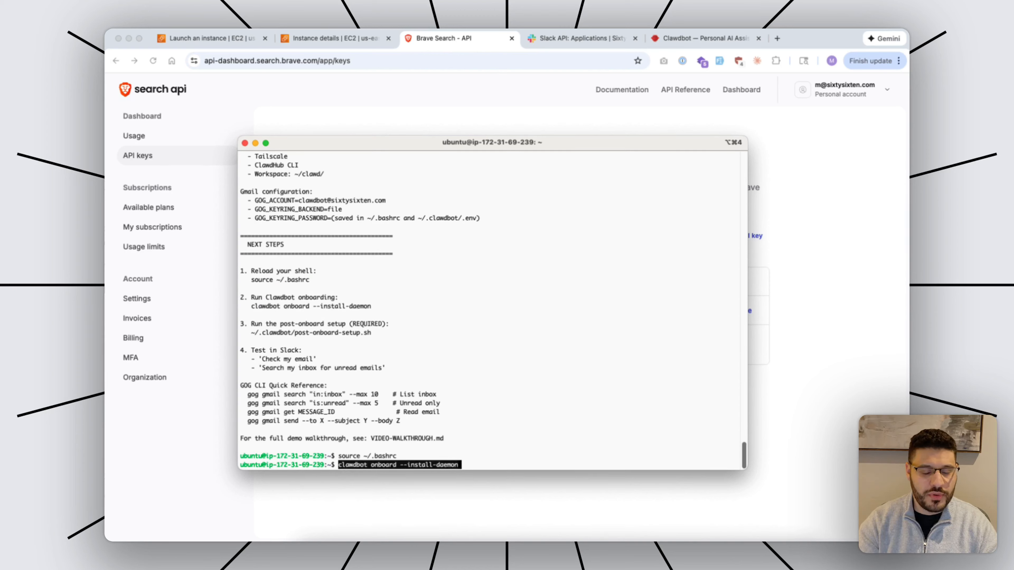
key("Return")
key("Return")
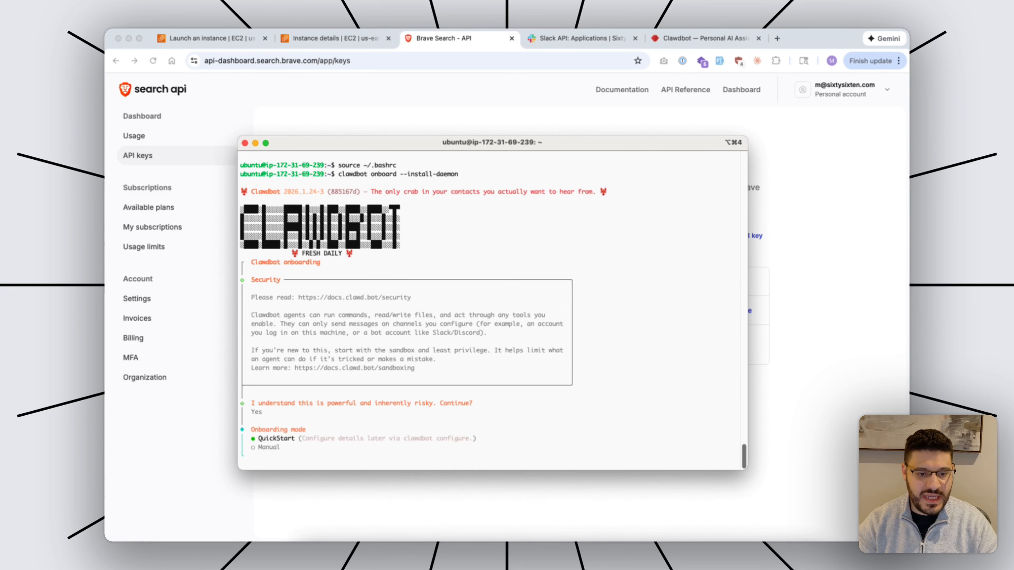
key("Return")
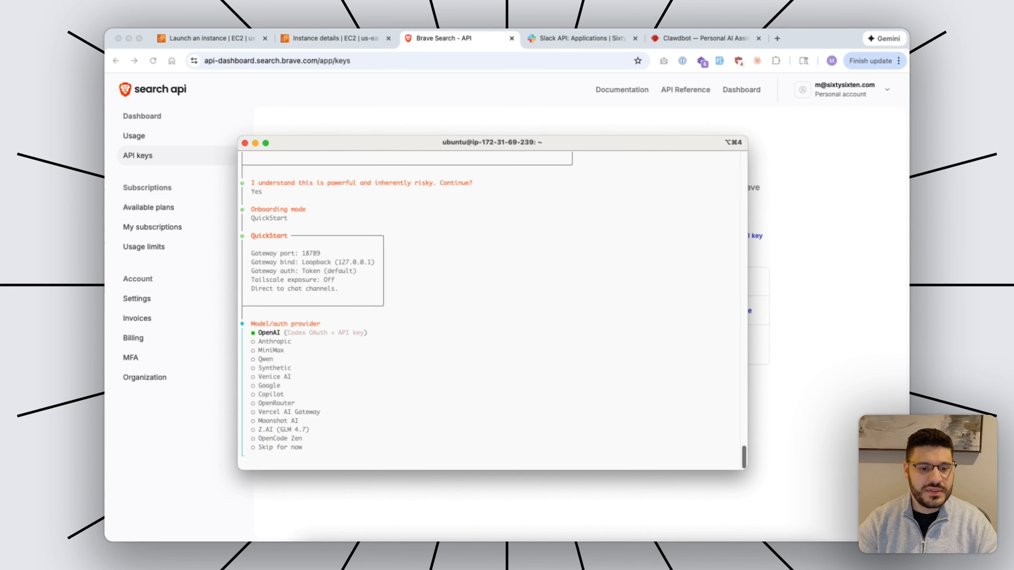
key("Down")
key("Return")
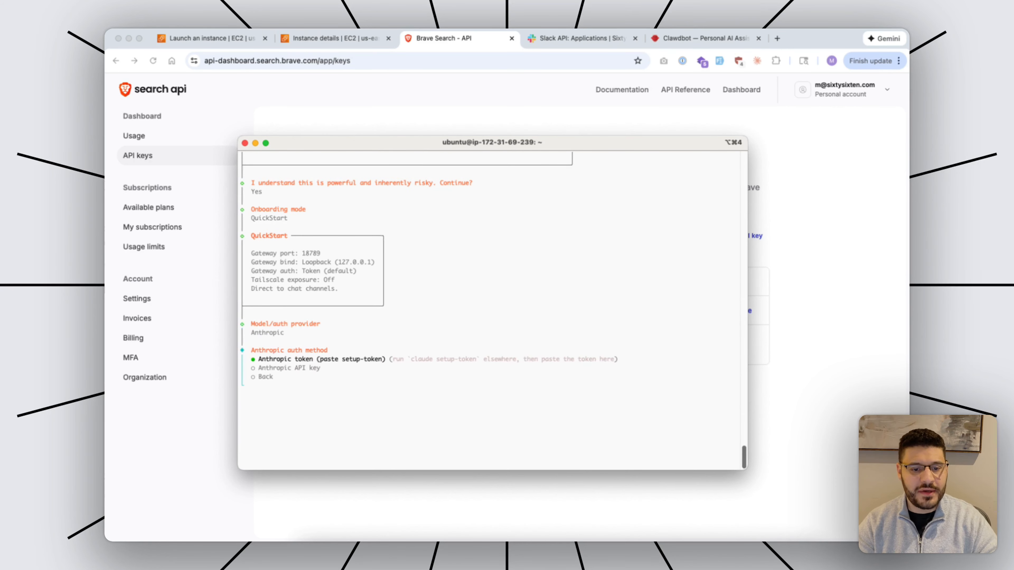
key("Down")
key("Return")
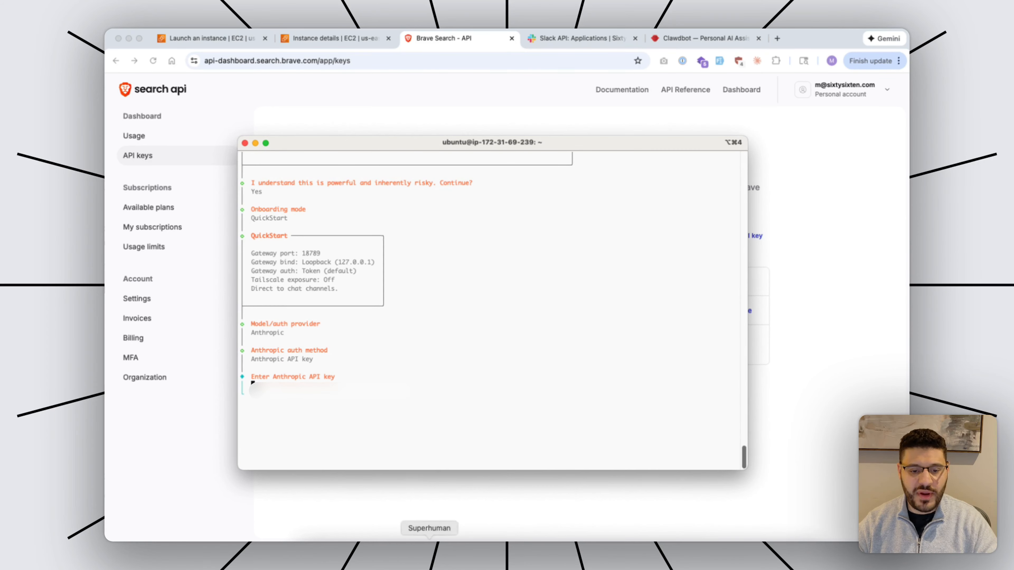
key("super+v")
key("Return")
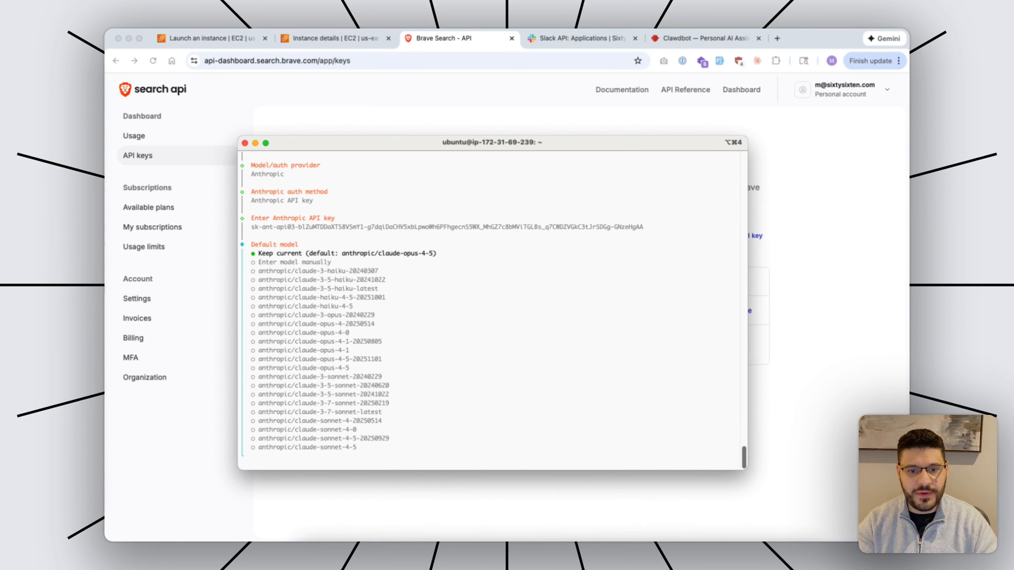
Keep the default model, choose Slack (Socket Mode), and enter display name SixtySixTen Clawdbot.
key("Return")
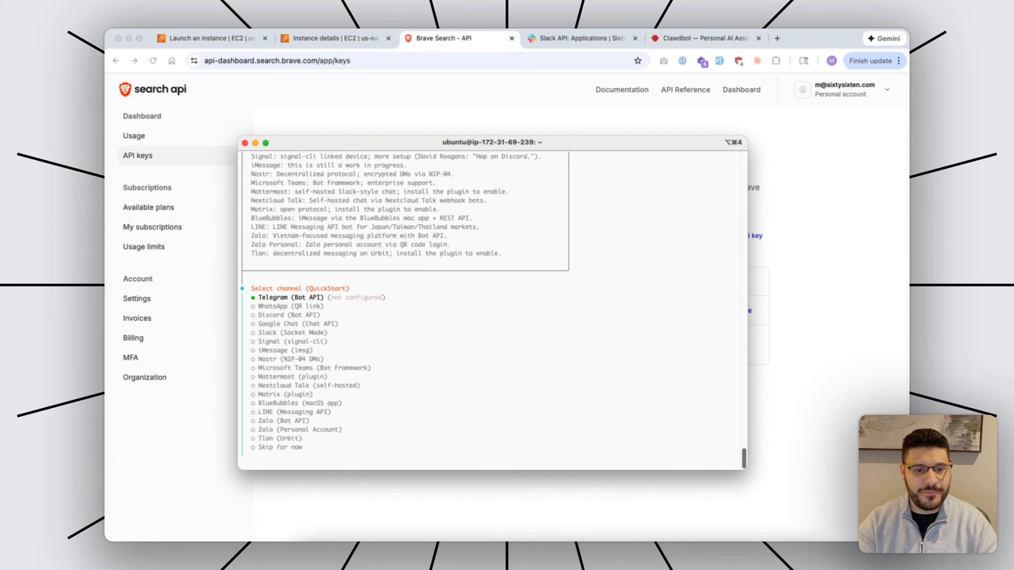
key("Down")
key("Down")
key("Down")
key("Down")
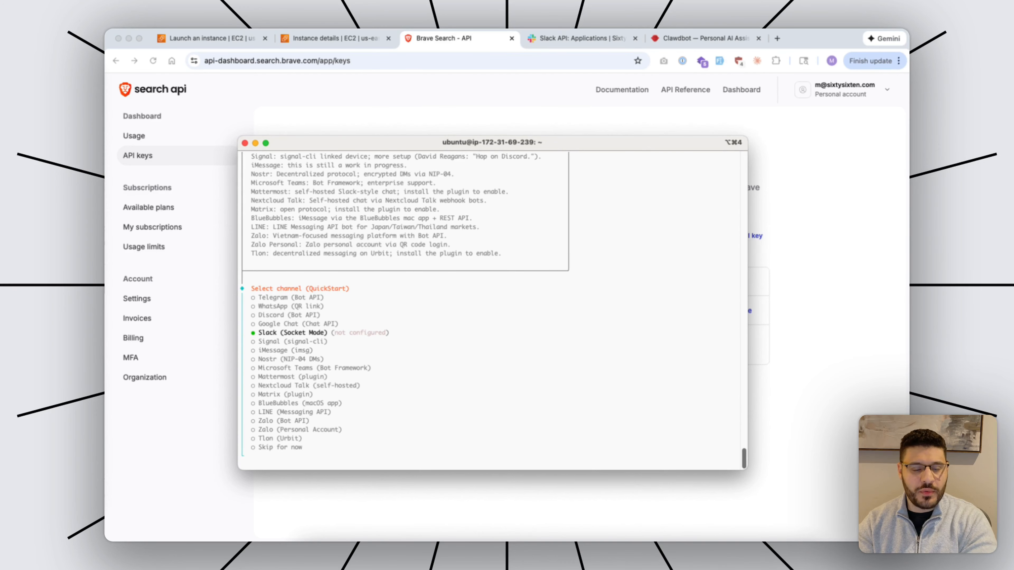
key("Return")
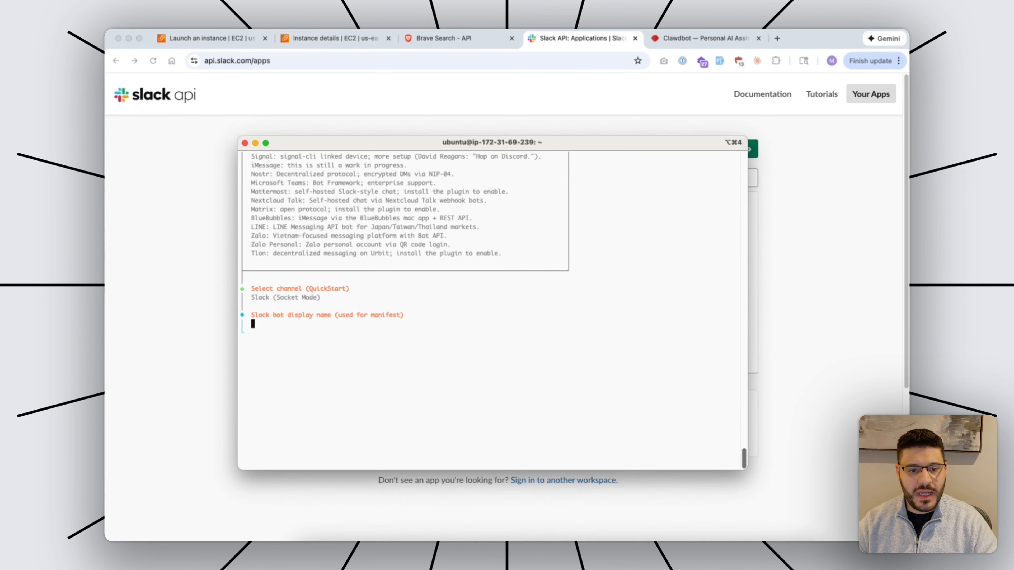
key("super+v")
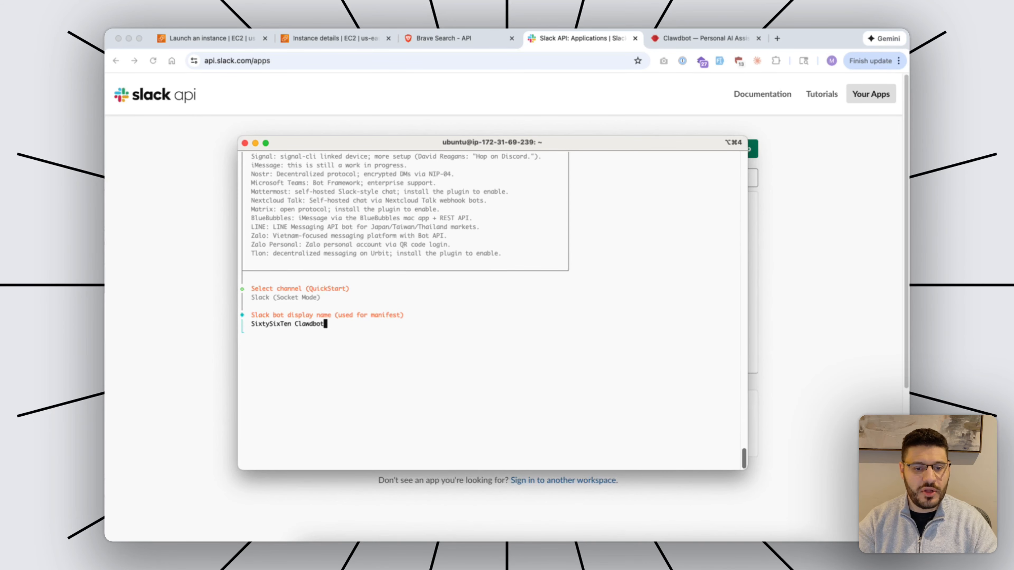
Submit the bot display name and select the generated Slack app manifest JSON.
key("Return")
scroll(492, 304, "up", 2)
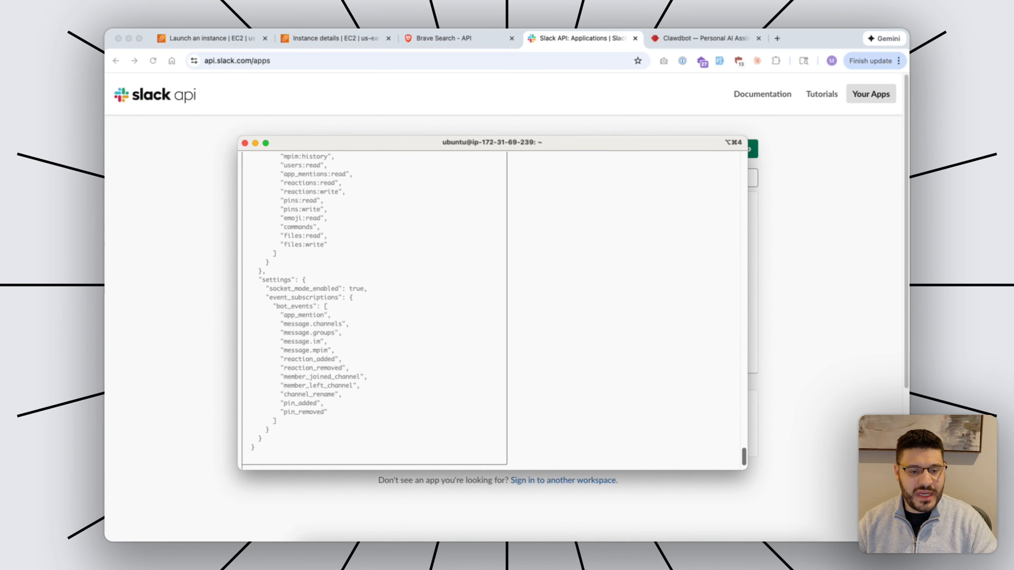
left_click_drag(256, 447, 259, 280)
scroll(259, 280, "up", 10)
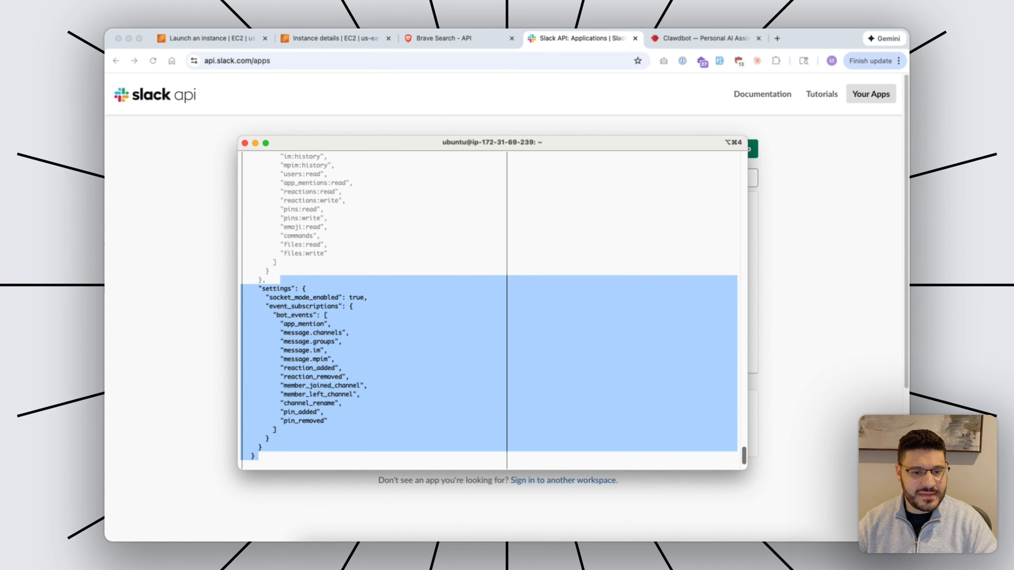
scroll(492, 309, "up", 2)
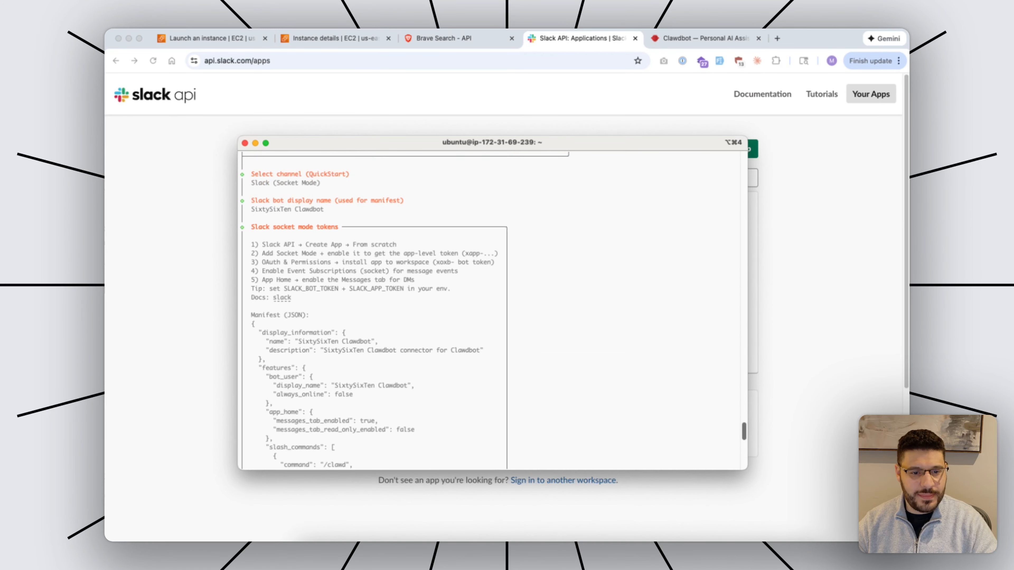
scroll(492, 309, "down", 18)
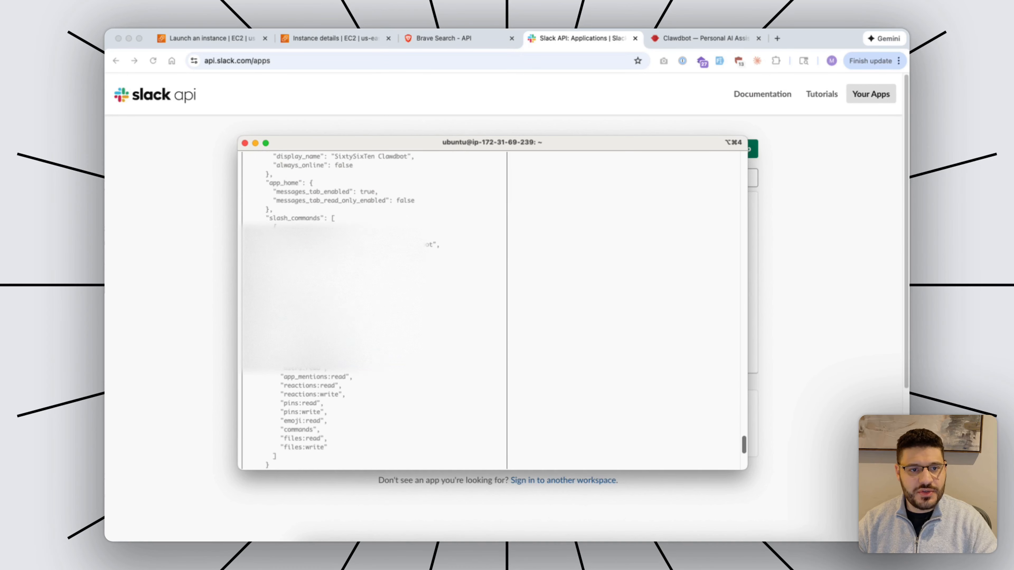
Create a new Slack app from the manifest in the SixtySixTen workspace.
key("super+Tab")
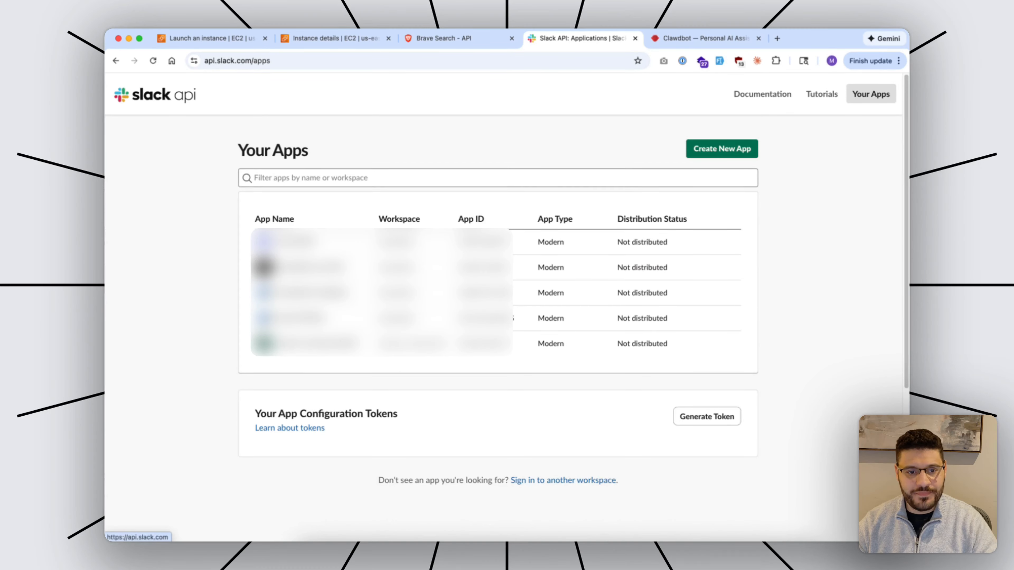
left_click(721, 148)
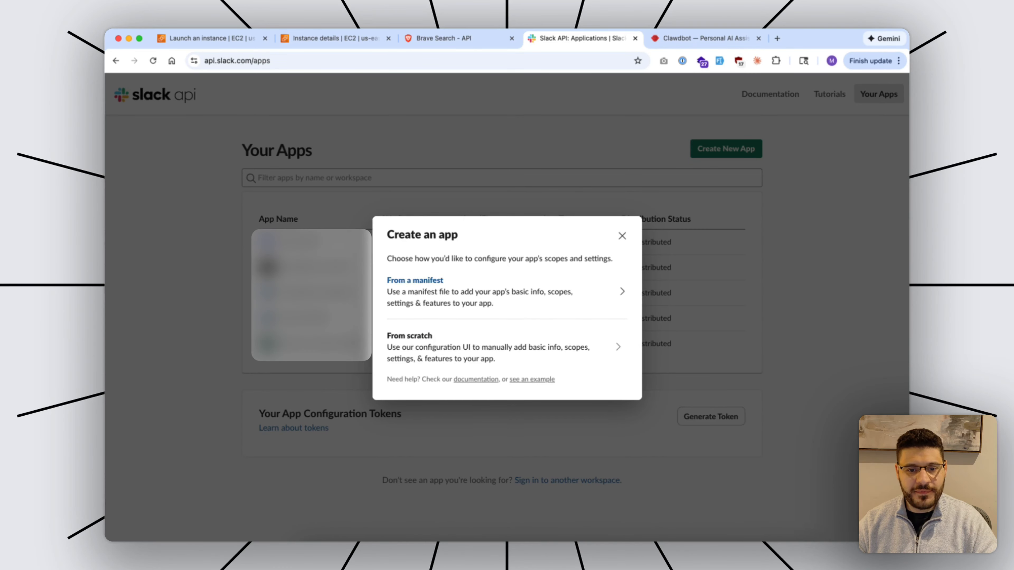
left_click(507, 292)
left_click(506, 278)
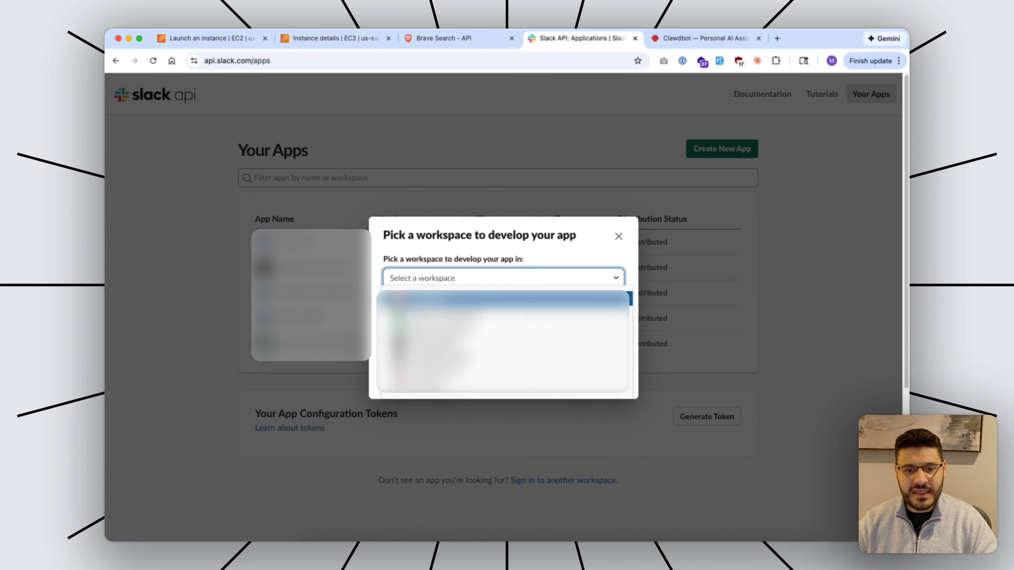
left_click(507, 298)
left_click(603, 377)
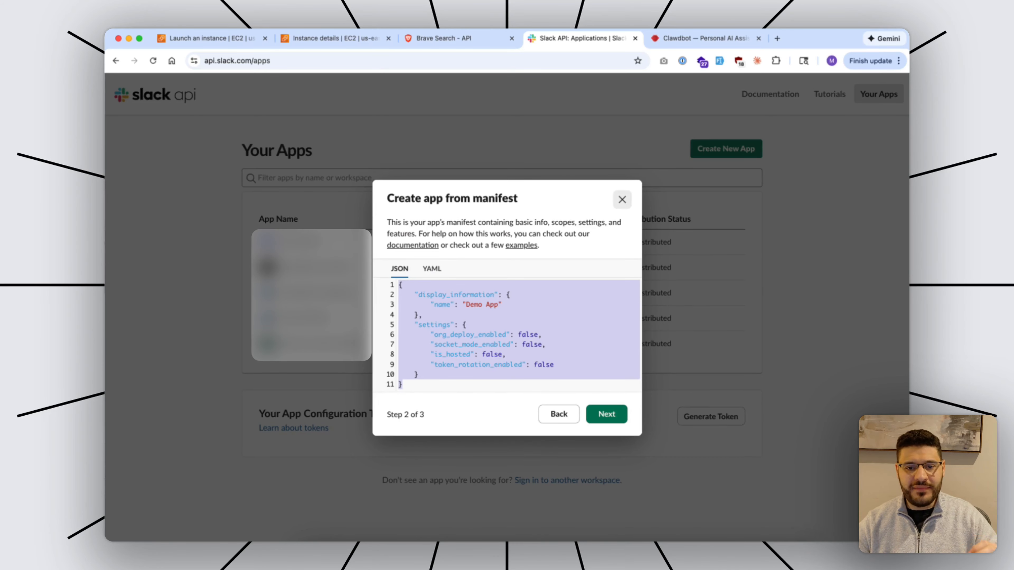
left_click(621, 199)
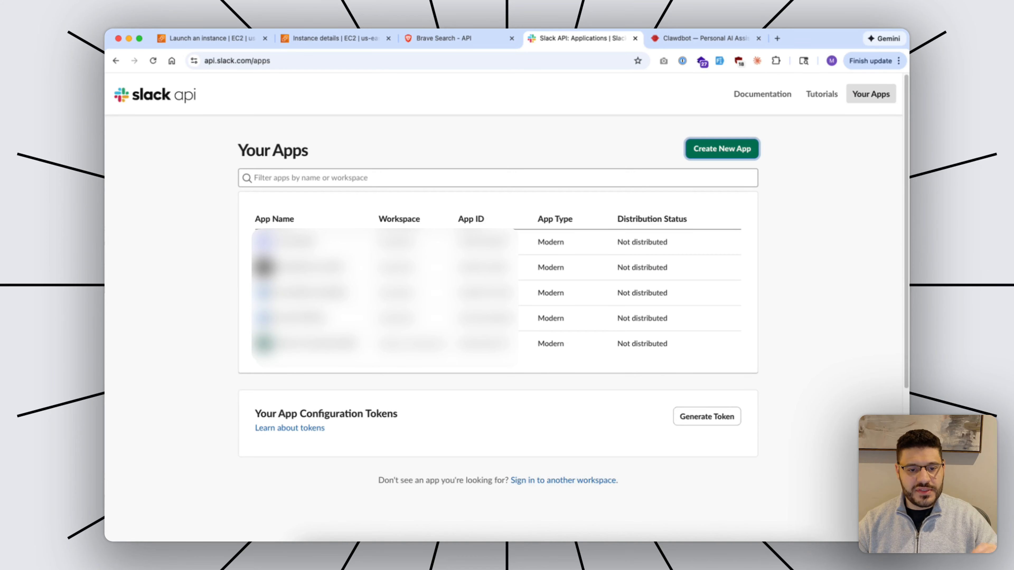
Copy the app's Bot User OAuth Token from OAuth & Permissions.
left_click(313, 293)
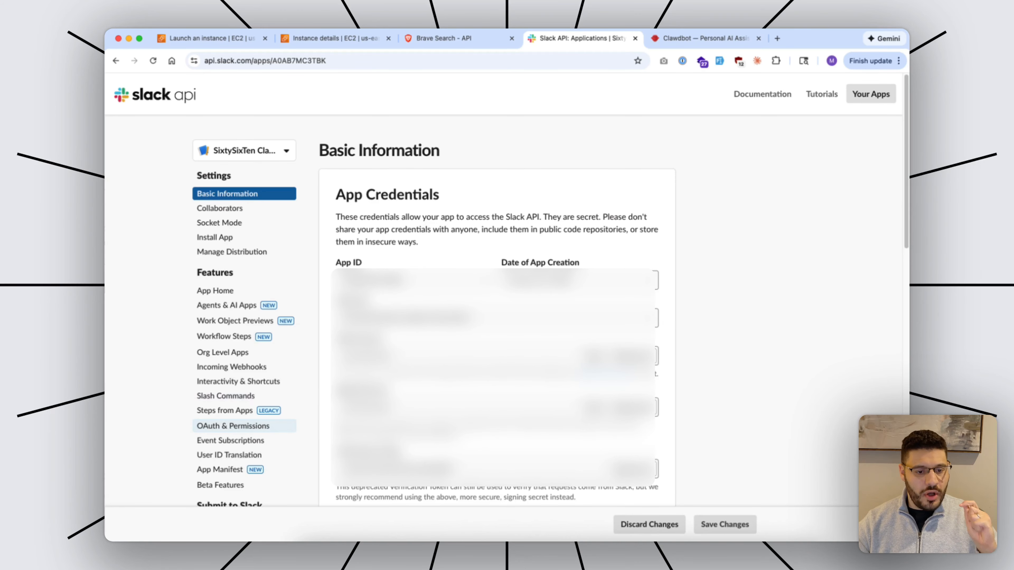
left_click(233, 426)
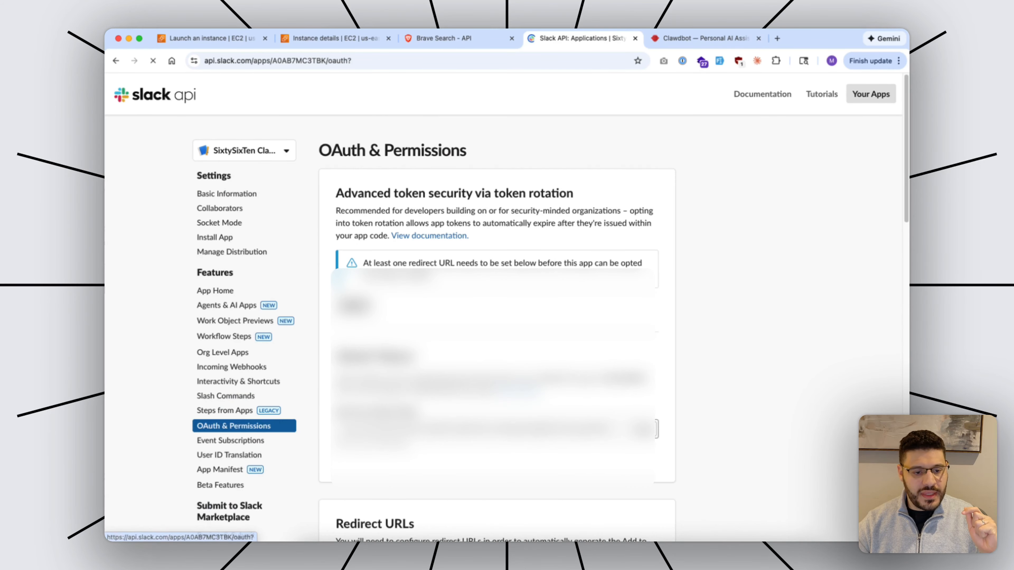
scroll(507, 303, "down", 2)
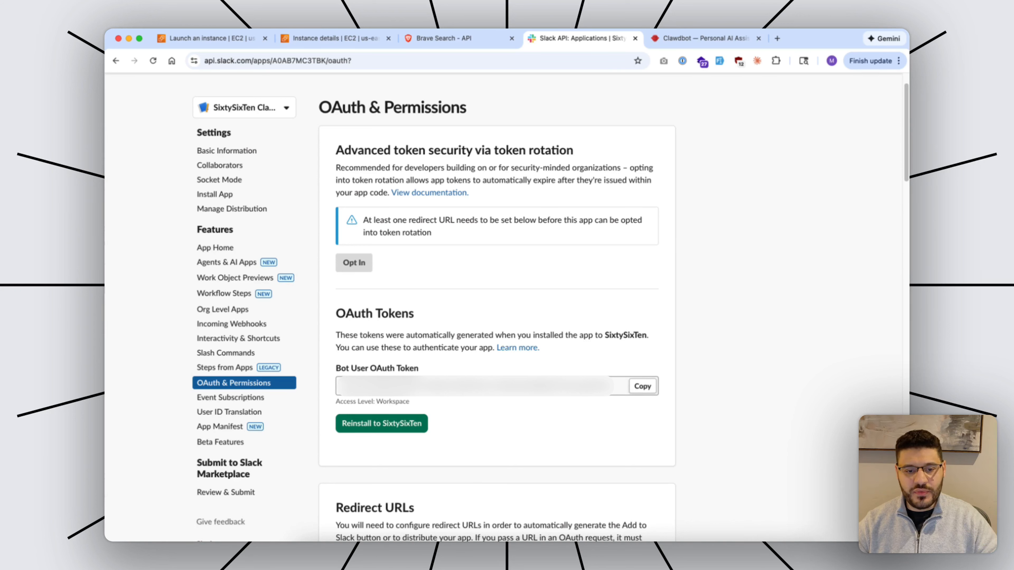
left_click(642, 386)
Submit the Slack Bot User OAuth Token at Clawdbot's terminal setup prompt.
left_click(607, 555)
left_click(515, 386)
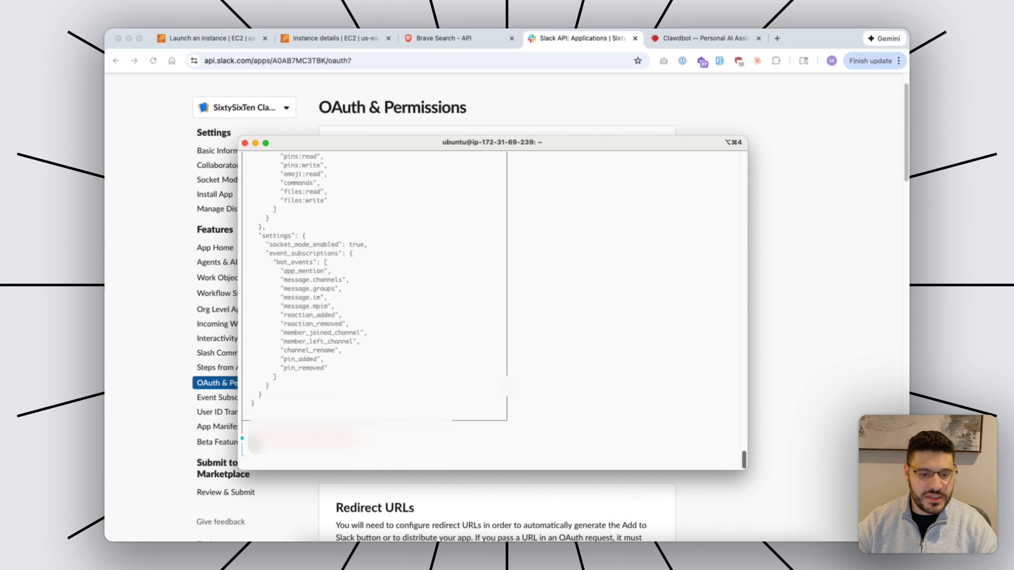
key("super+v")
key("Return")
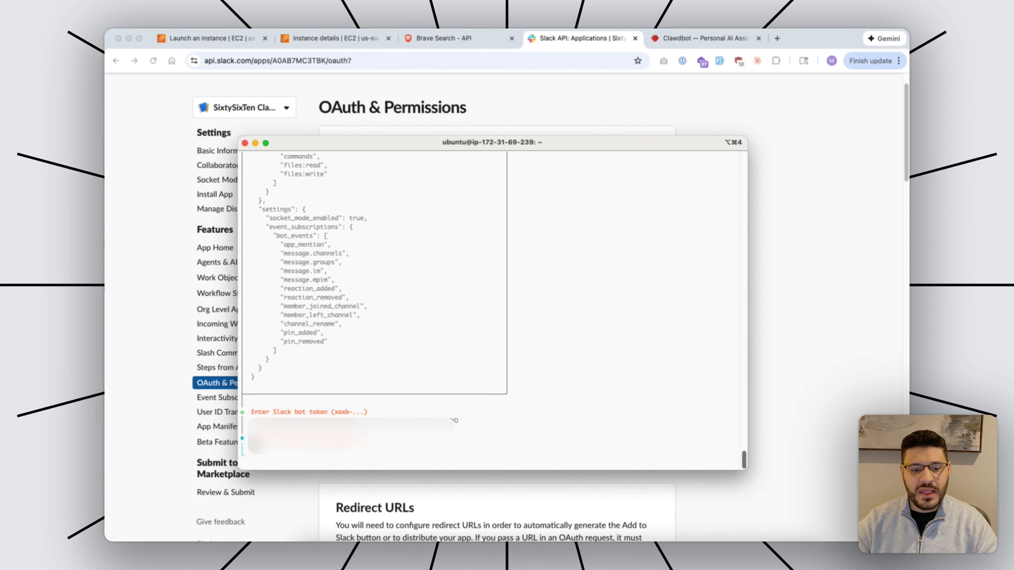
Generate a 'Clawdbot' app-level token with connections:write scope and copy it.
key("super+Tab")
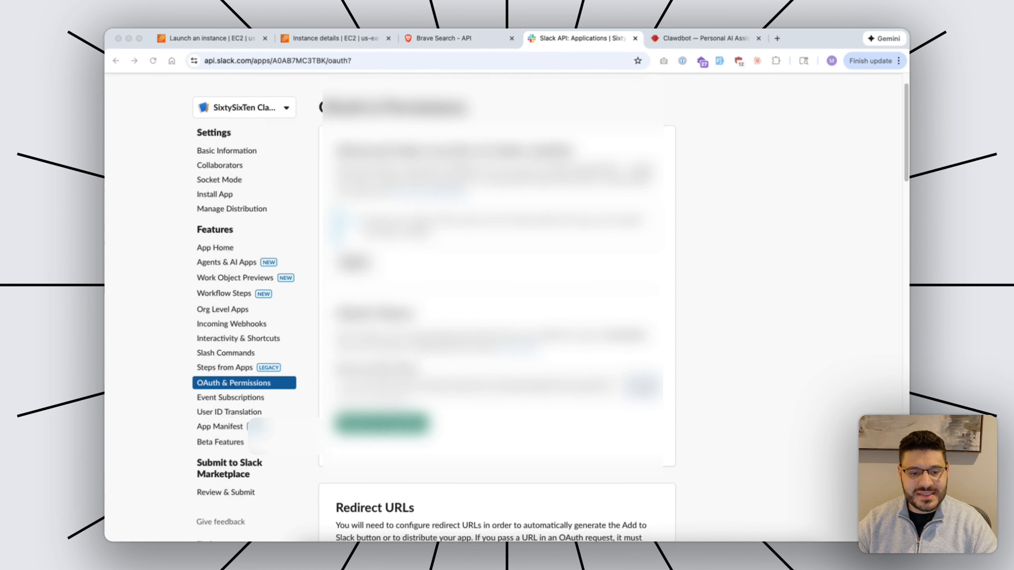
left_click(226, 151)
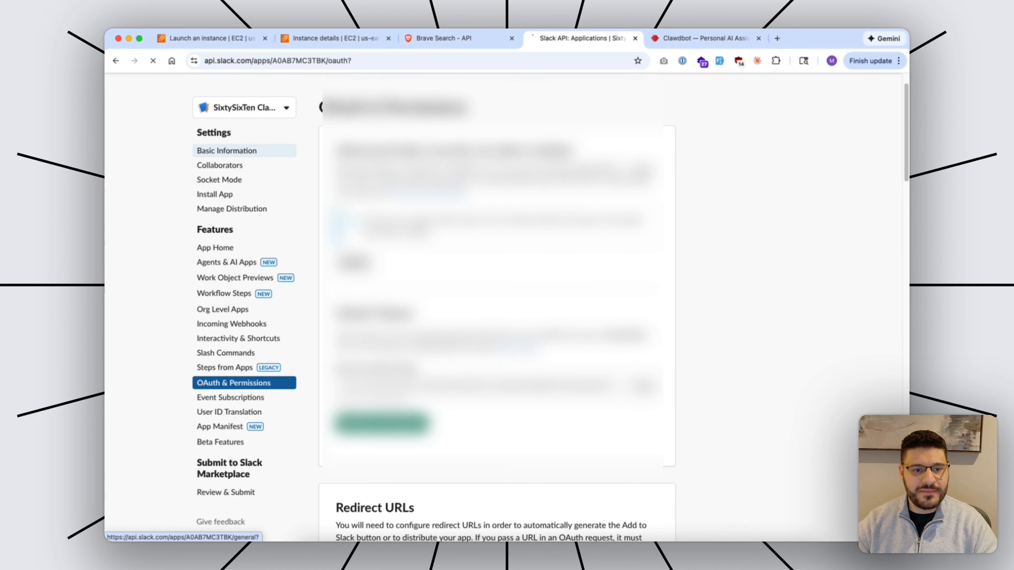
scroll(226, 151, "down", 4)
scroll(496, 288, "down", 8)
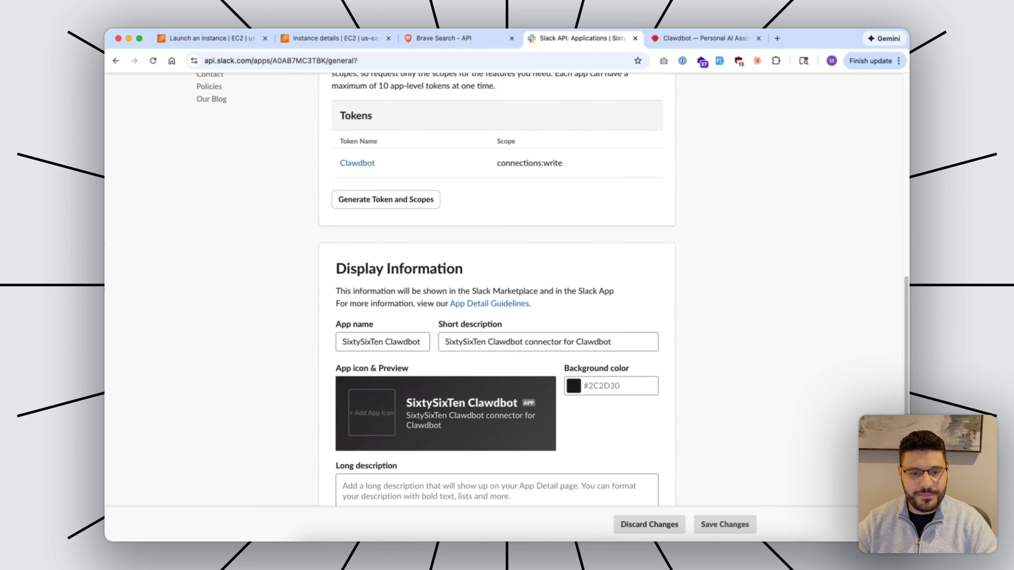
scroll(497, 287, "up", 4)
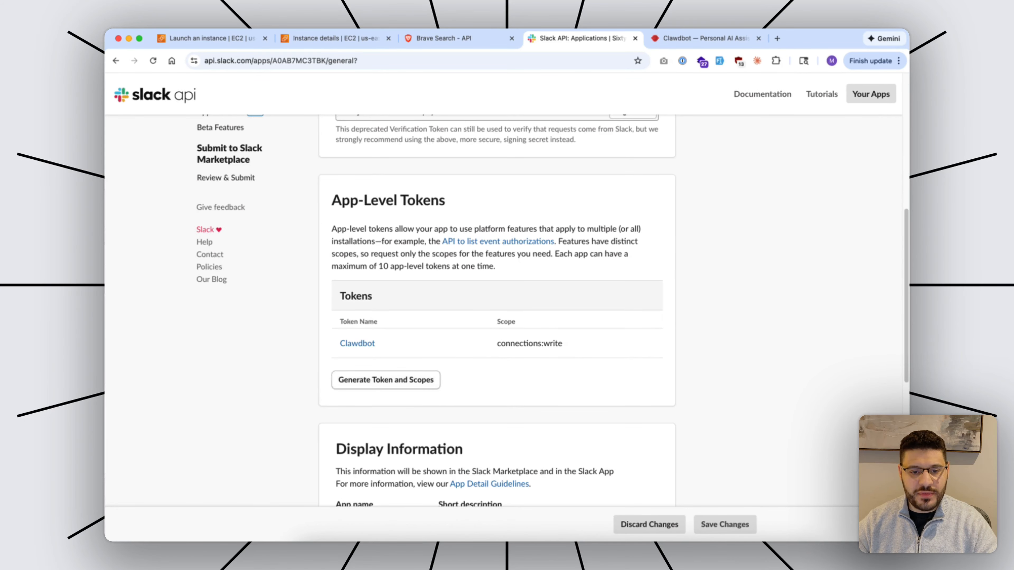
left_click(385, 380)
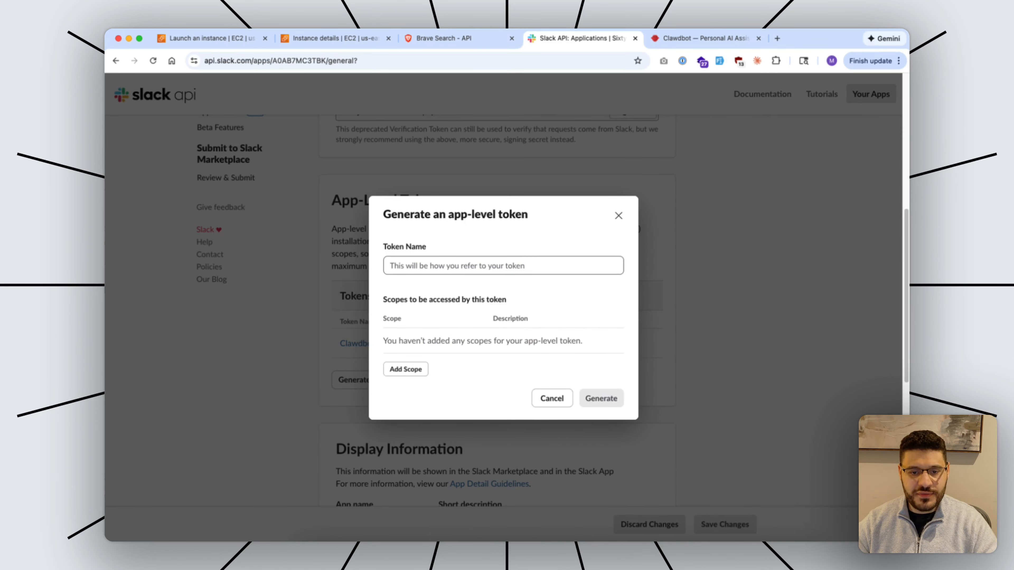
left_click(405, 369)
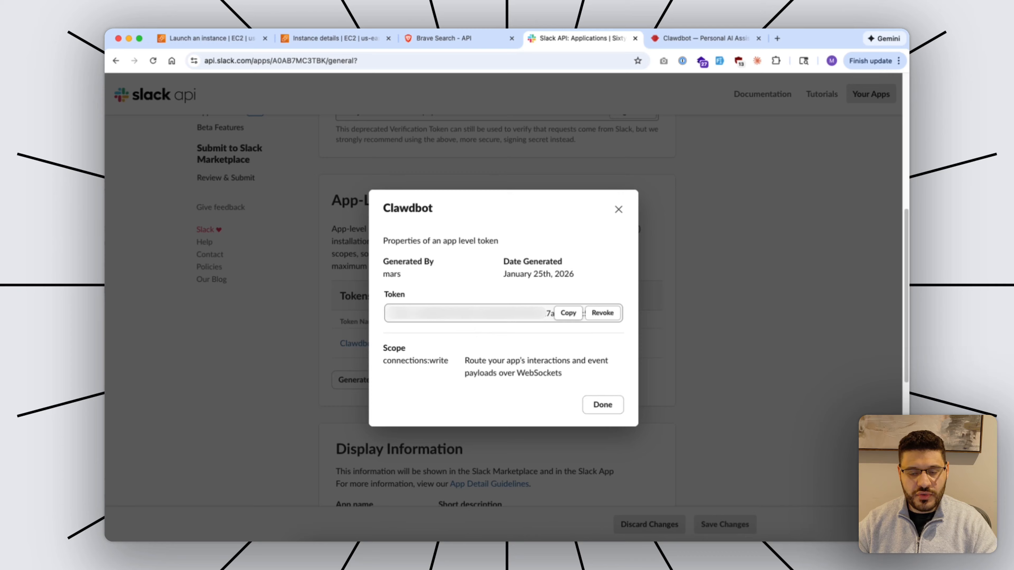
left_click(568, 313)
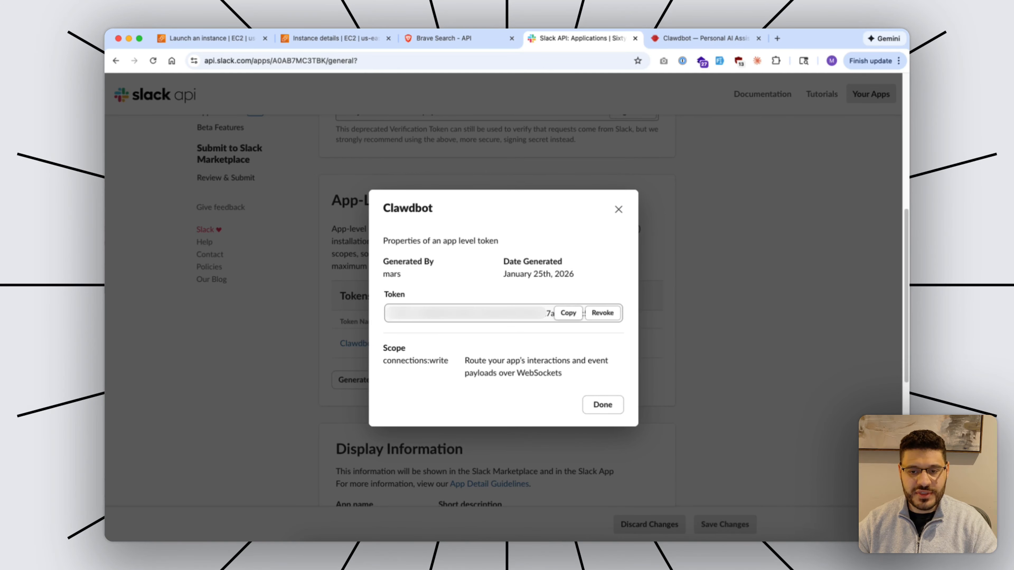
left_click(607, 554)
Submit the app token, allowlist #showcase-testing for channel access, and accept configuring skills now.
key("super+v")
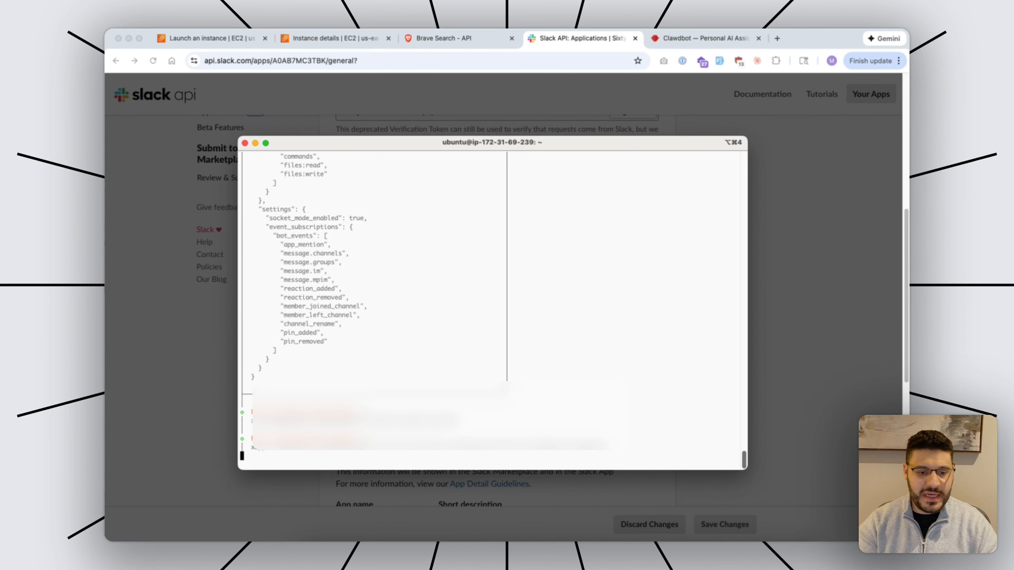
key("Return")
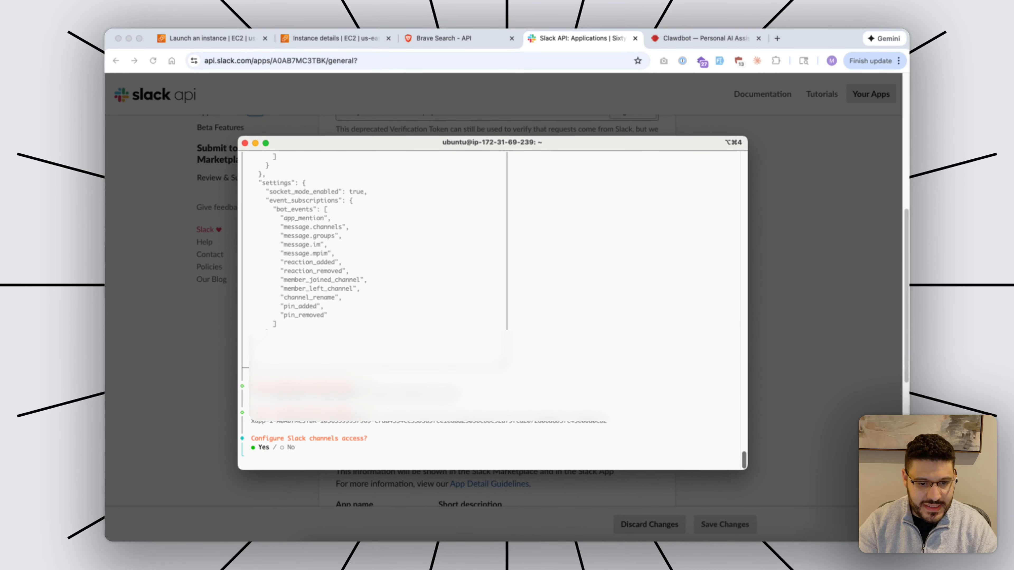
key("Return")
key("Return")
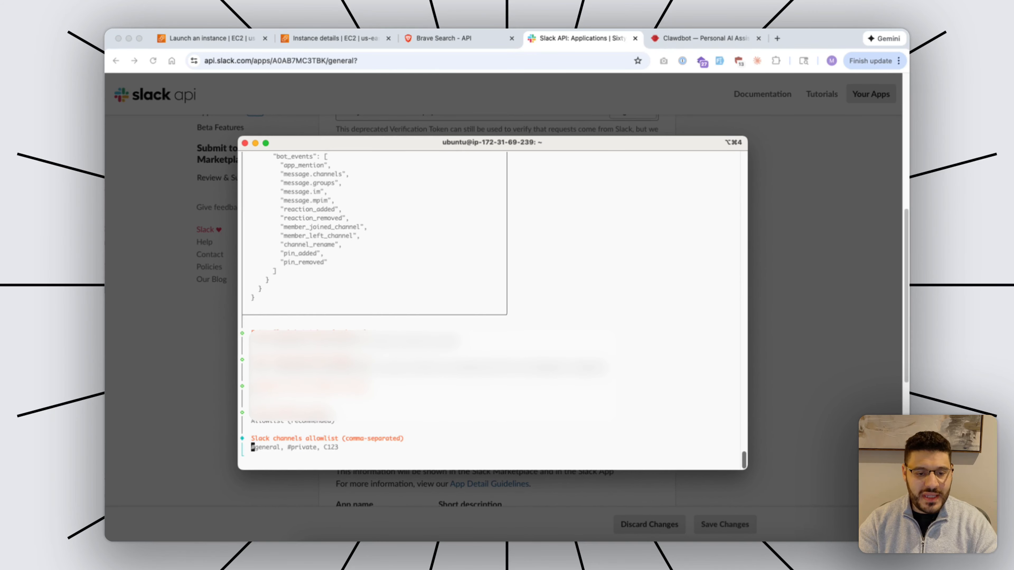
type("#sho")
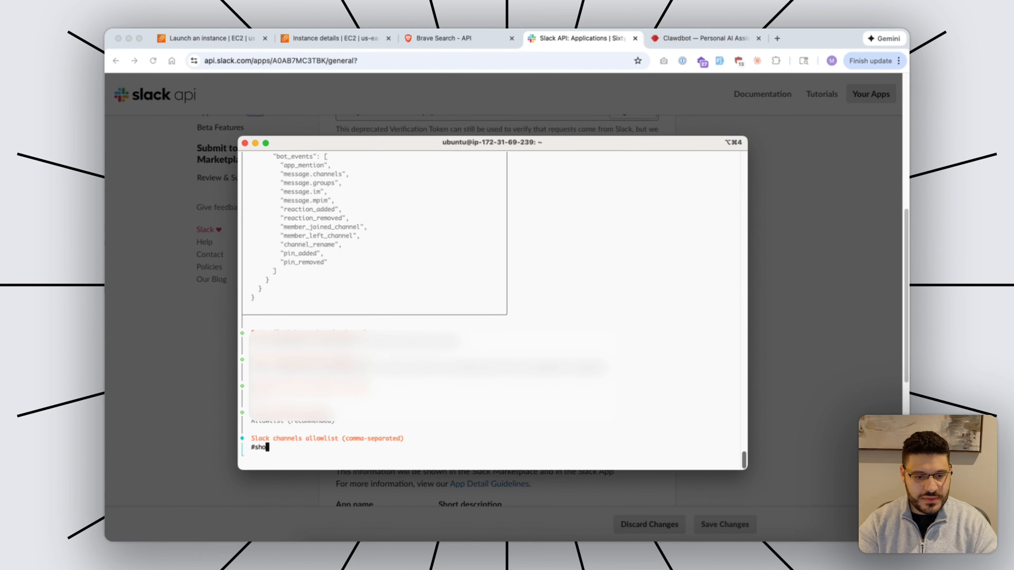
type("wcase-testing")
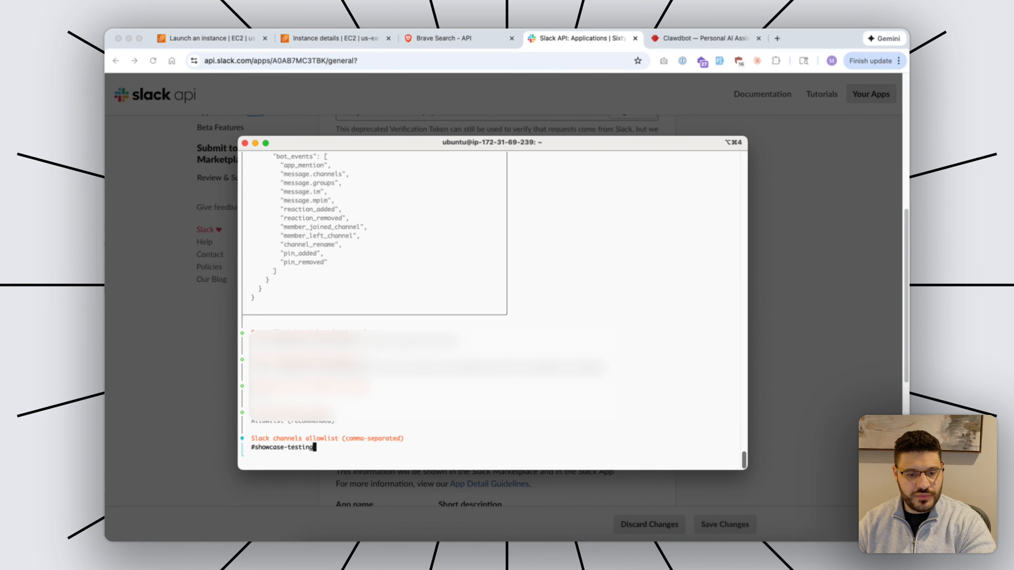
key("Return")
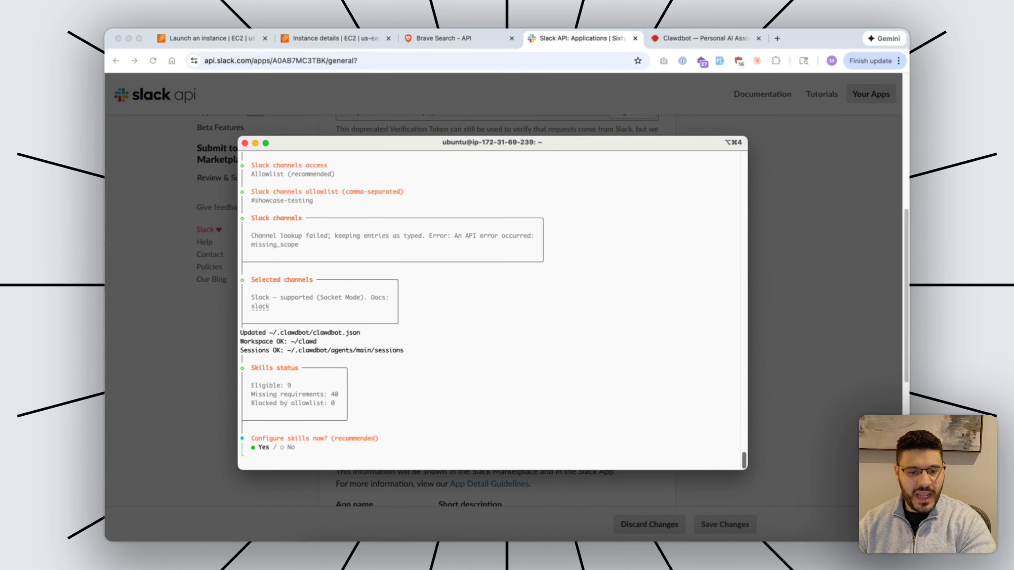
key("Return")
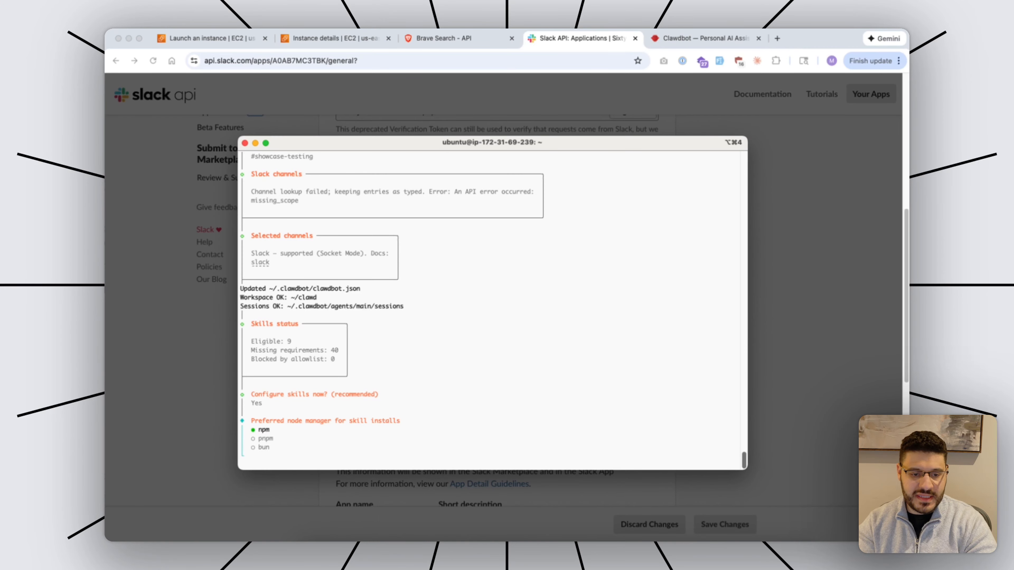
Use npm, skip missing dependencies, and decline the Google Places, Gemini, OpenAI and ElevenLabs keys.
key("Return")
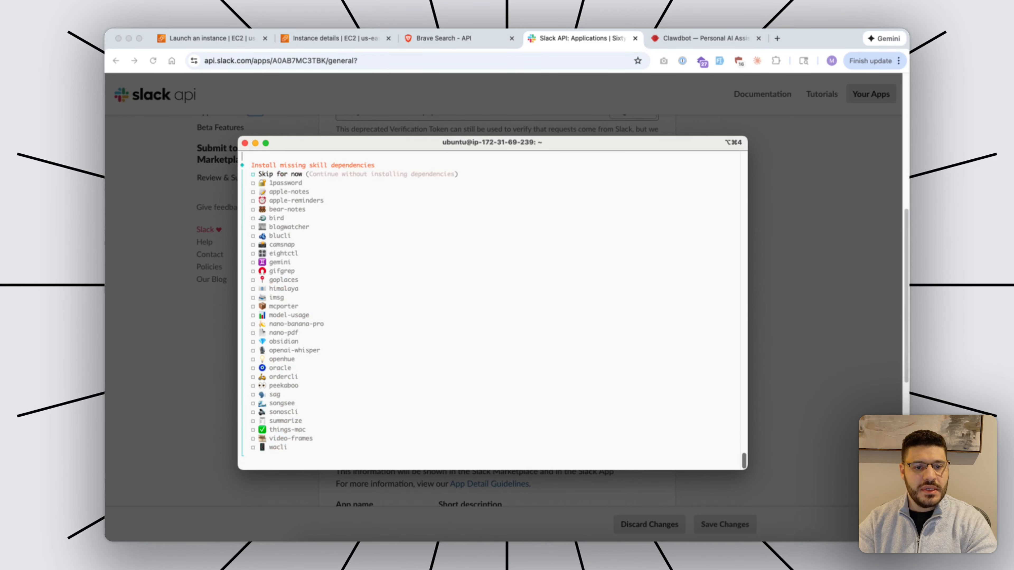
key("Down")
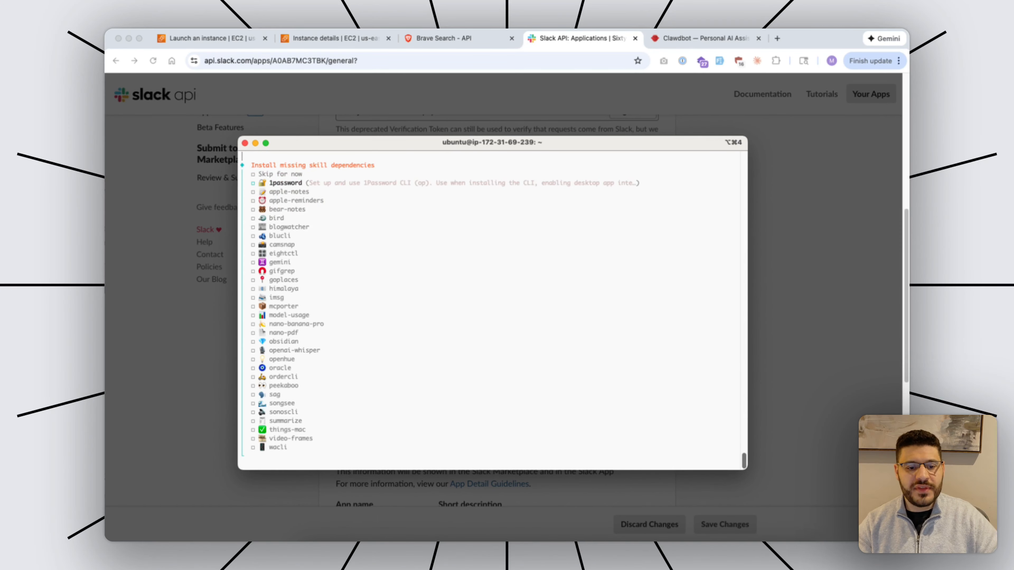
key("Up")
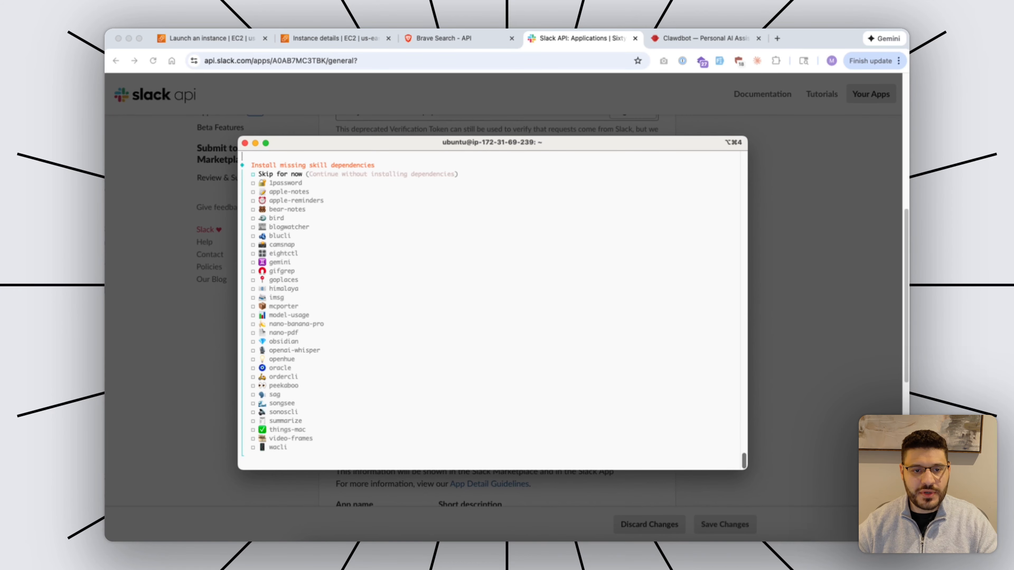
key("Return")
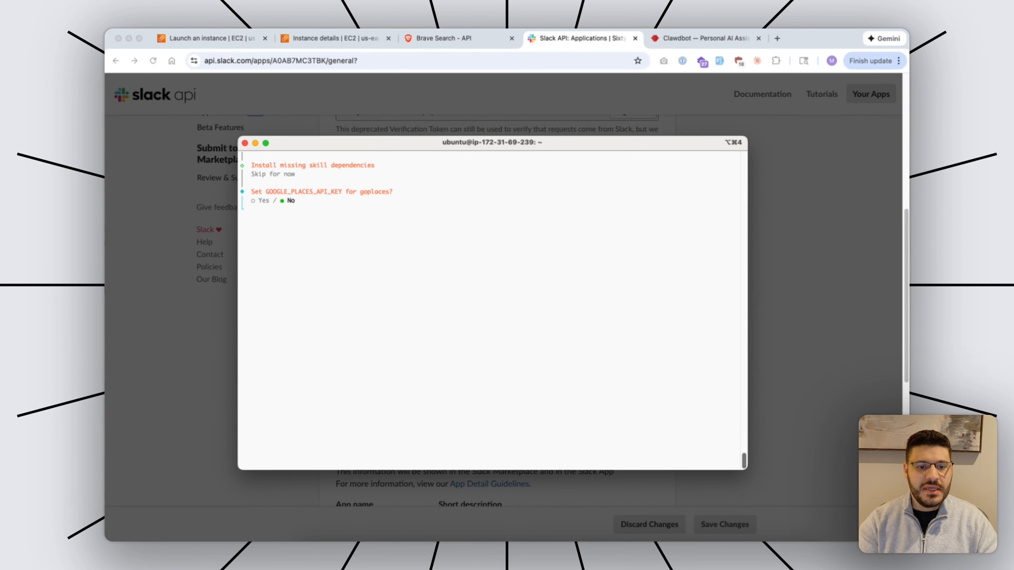
key("Return")
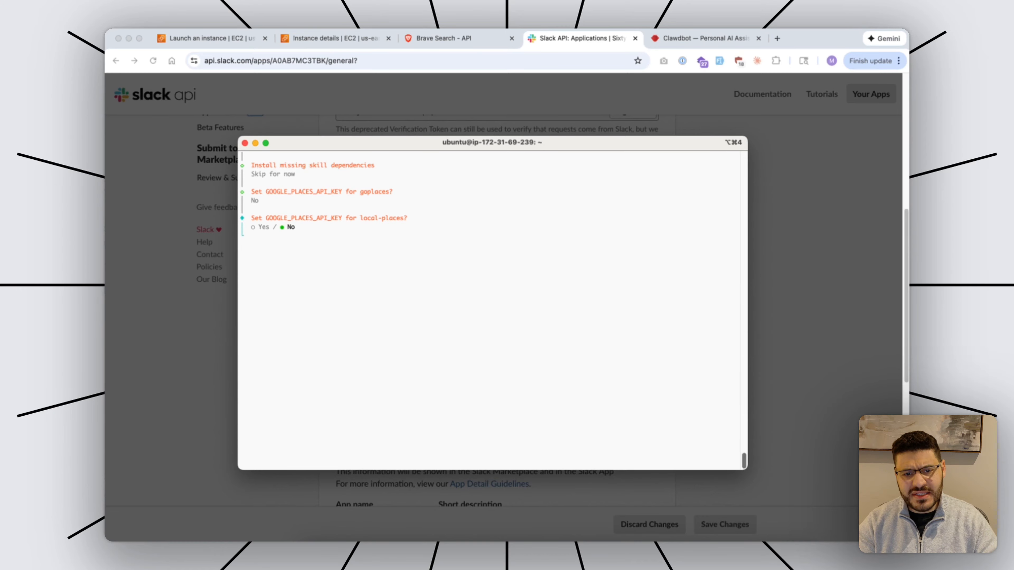
key("Return")
key("Return")
key("Return")
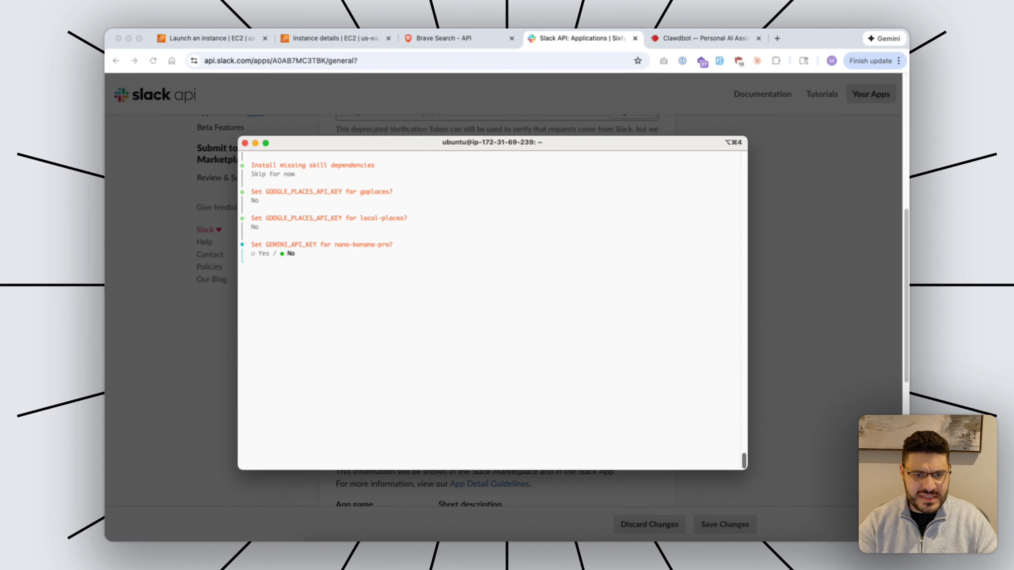
key("Return")
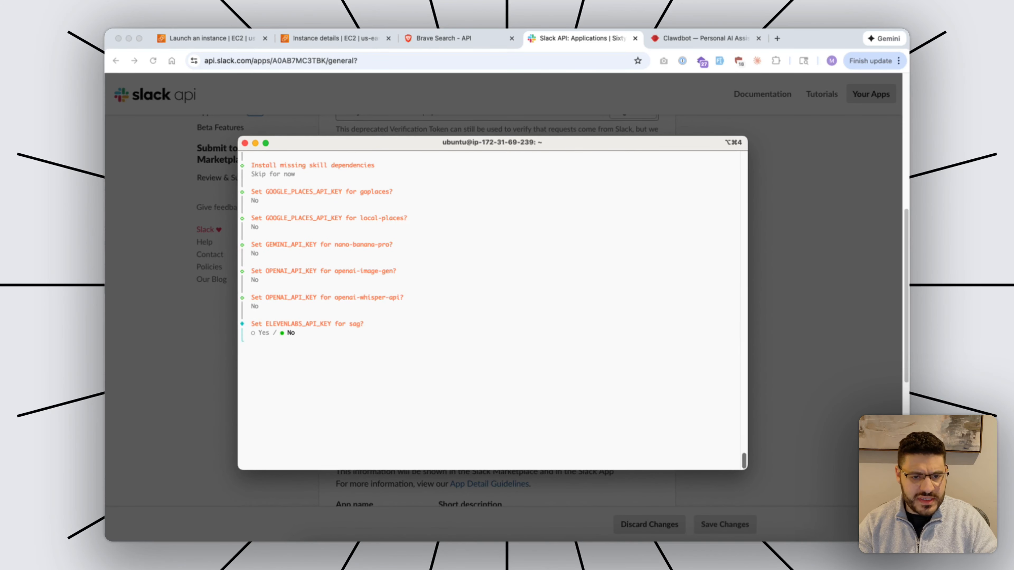
key("Return")
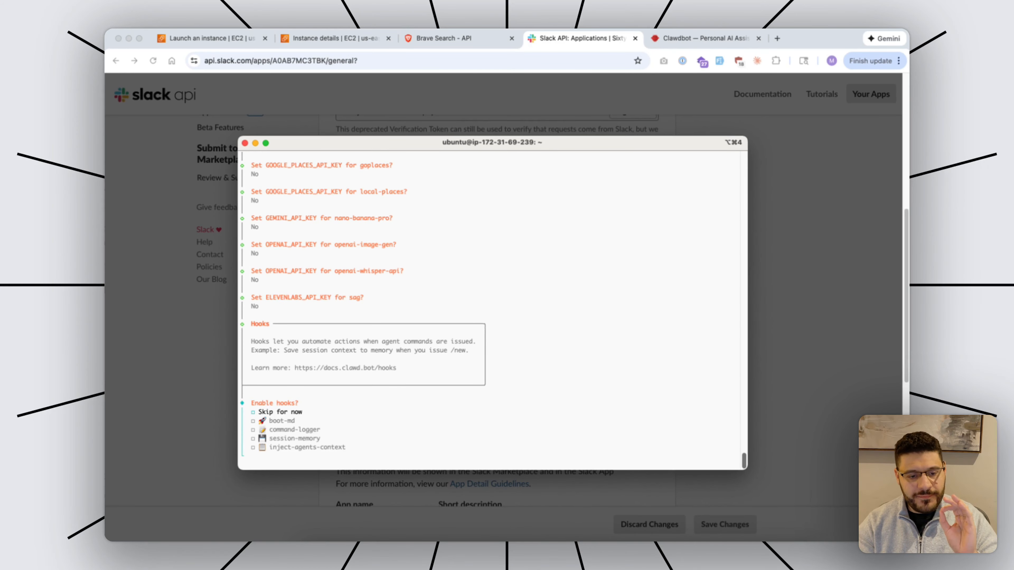
Enable the boot-md, command-logger, session-memory and inject-agents-context hooks.
key("Down")
key("Down")
key("Down")
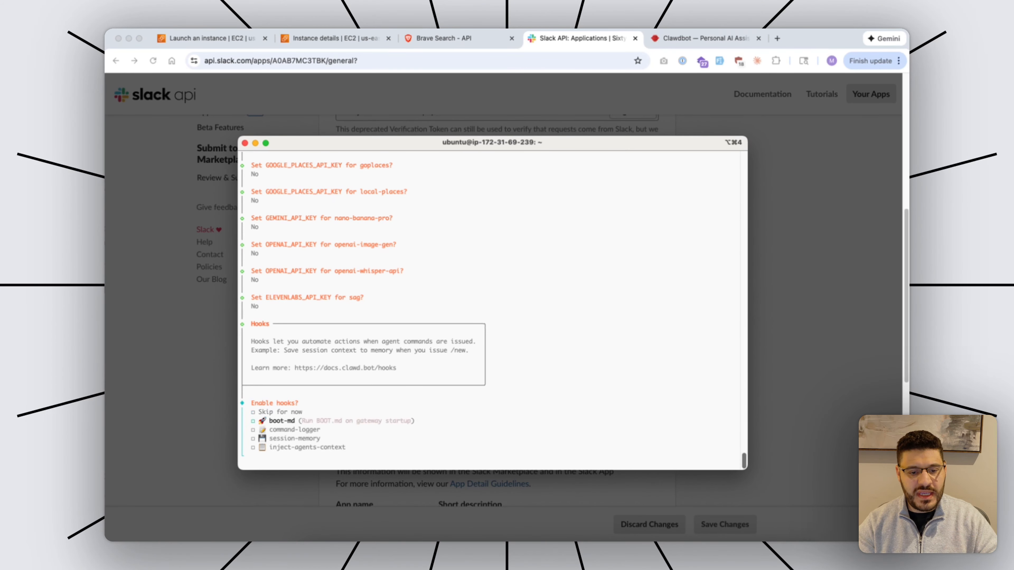
key("Down")
key("Up")
key("Up")
key("Up")
key("Down")
key("space")
key("Down")
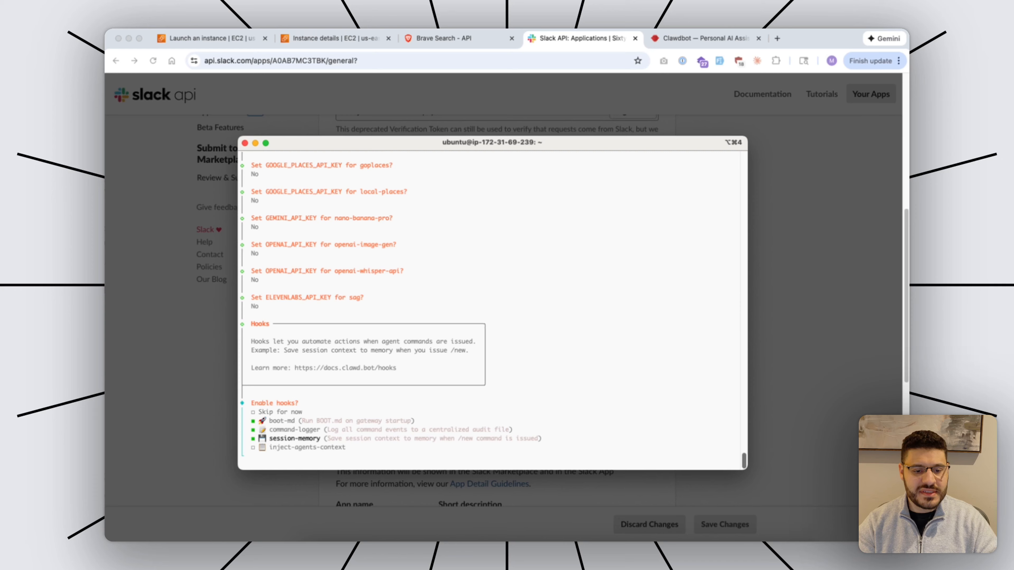
key("Down")
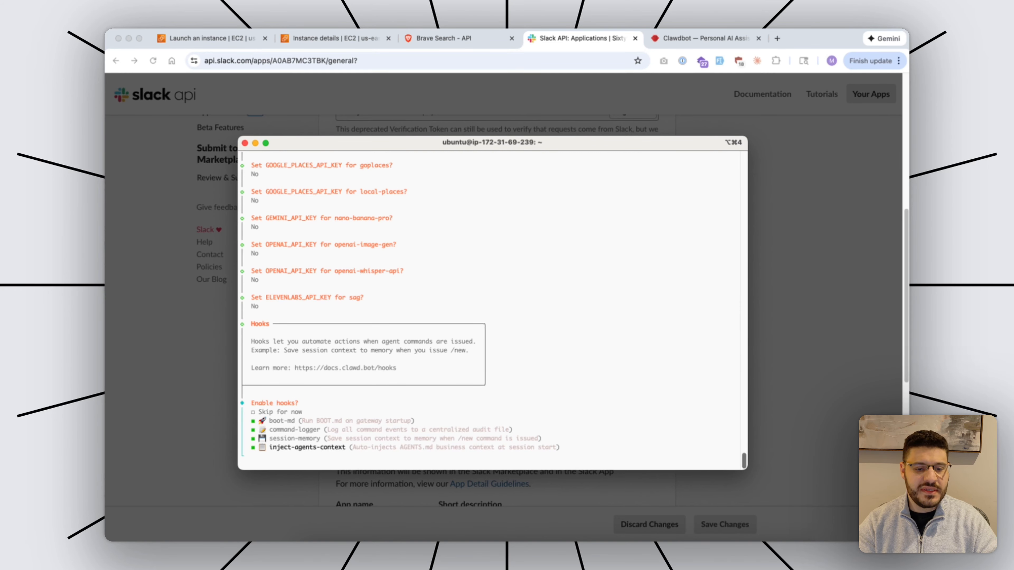
key("Up")
key("Up")
key("Up")
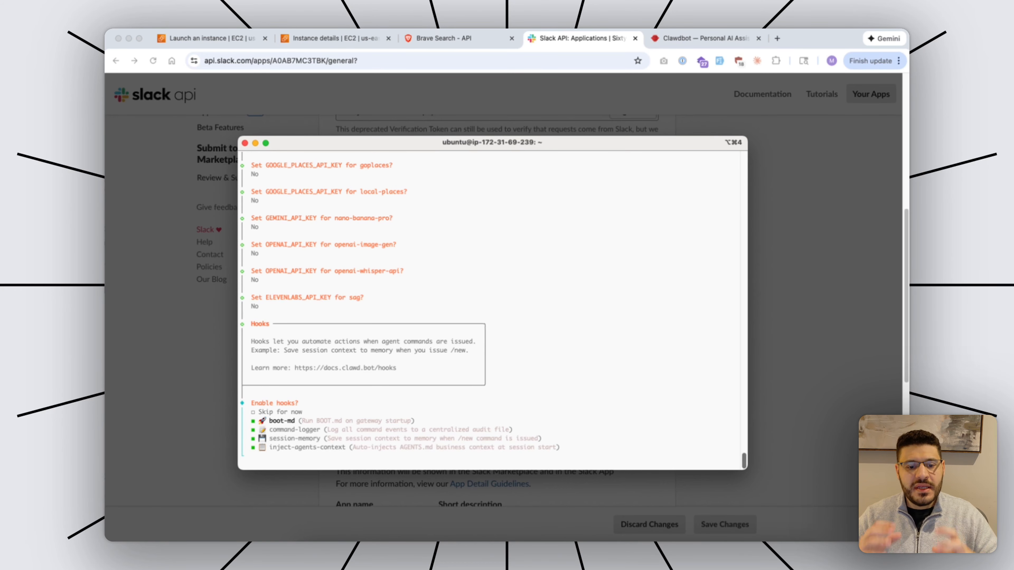
key("Down")
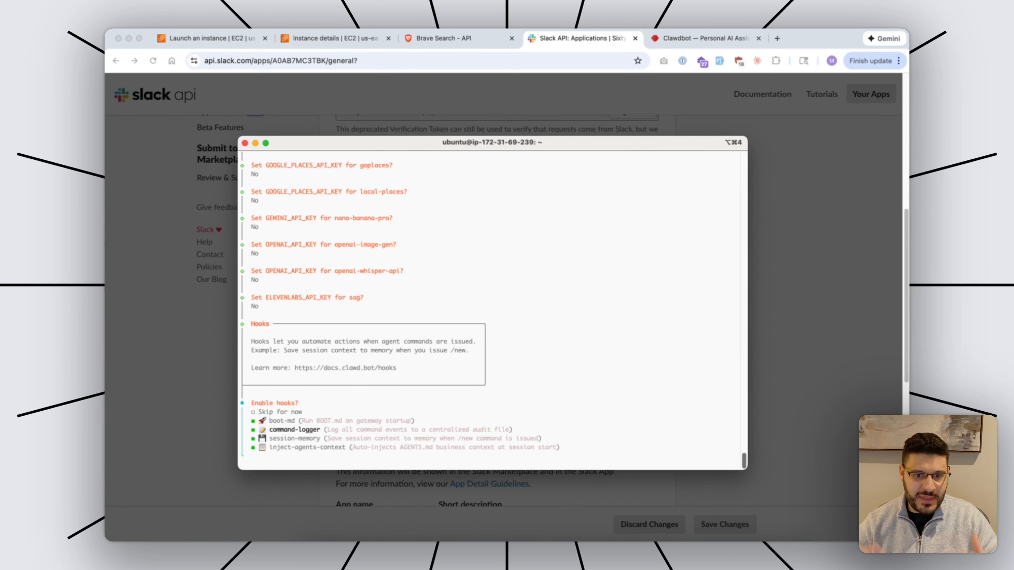
key("Down")
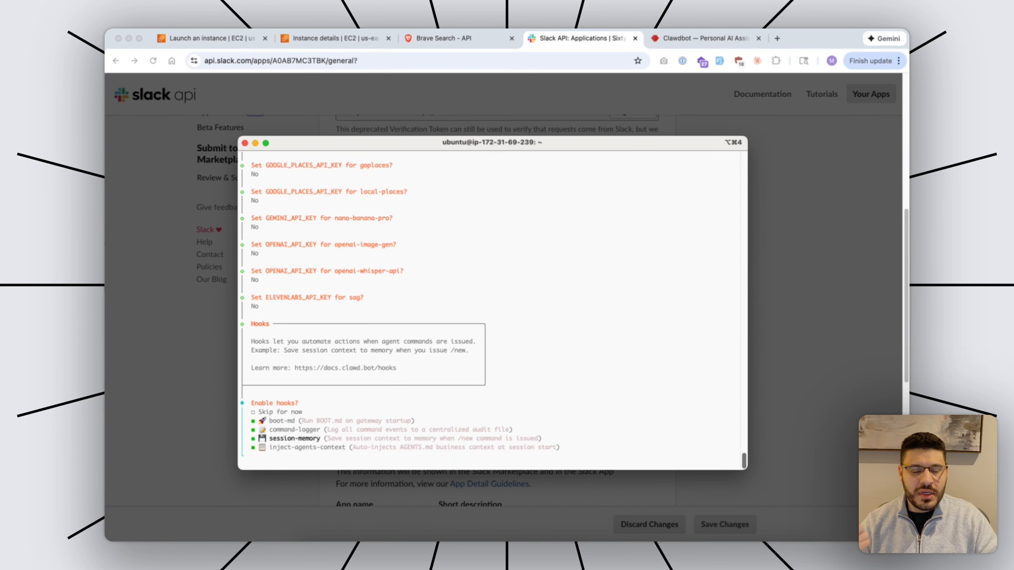
key("Down")
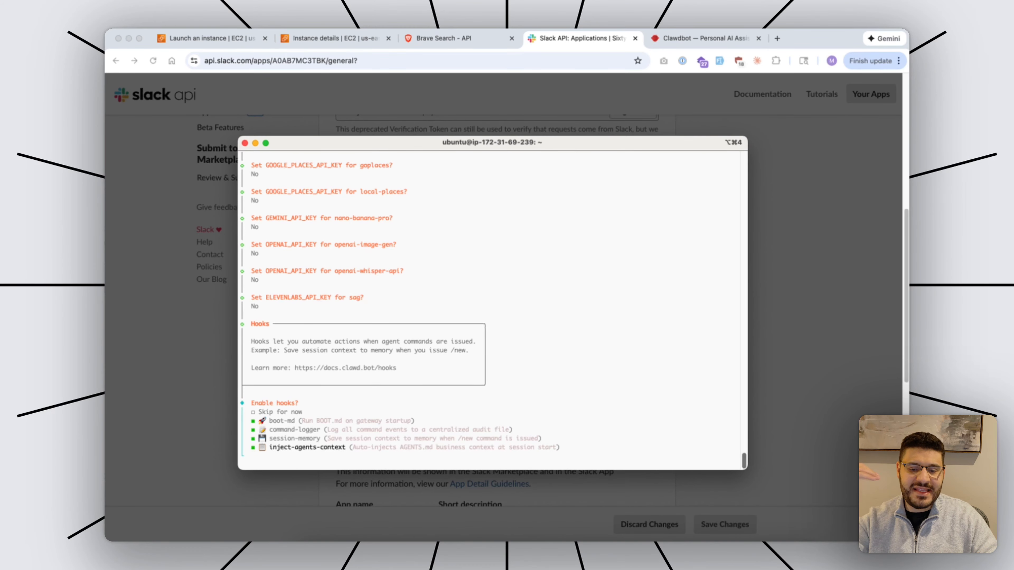
Confirm the four hooks, restart the gateway service, and hatch the bot in the TUI.
key("Return")
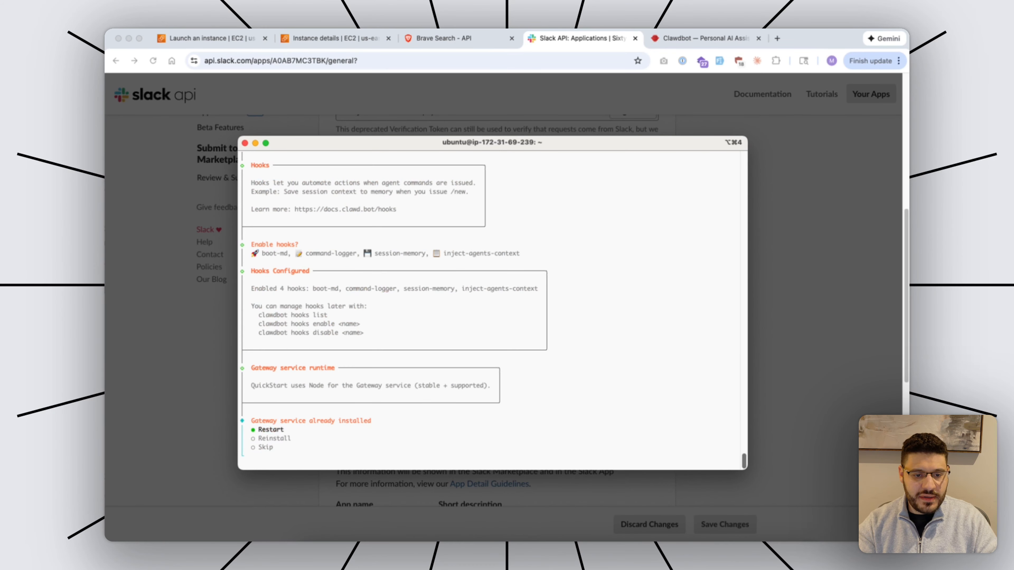
key("Return")
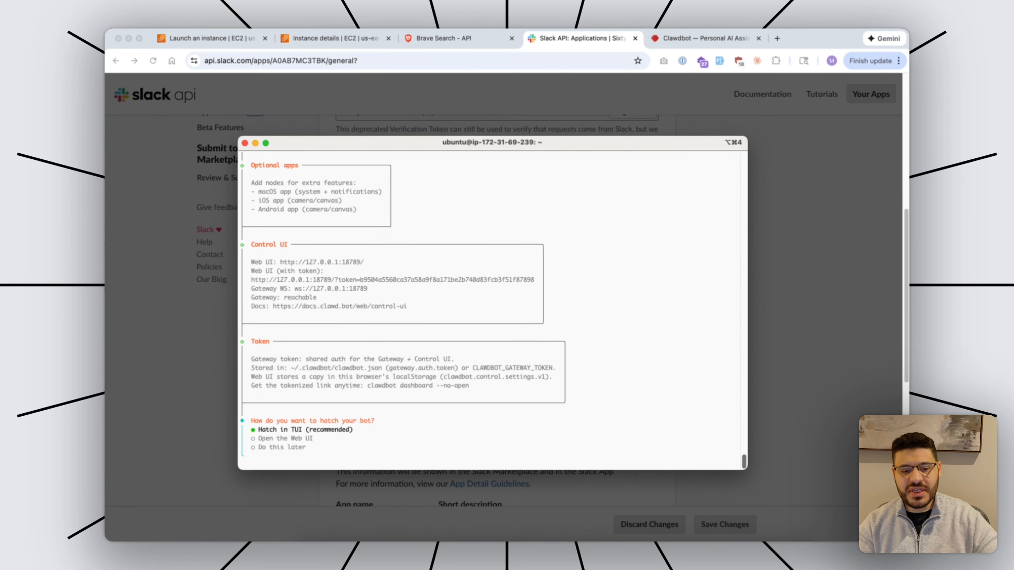
key("Return")
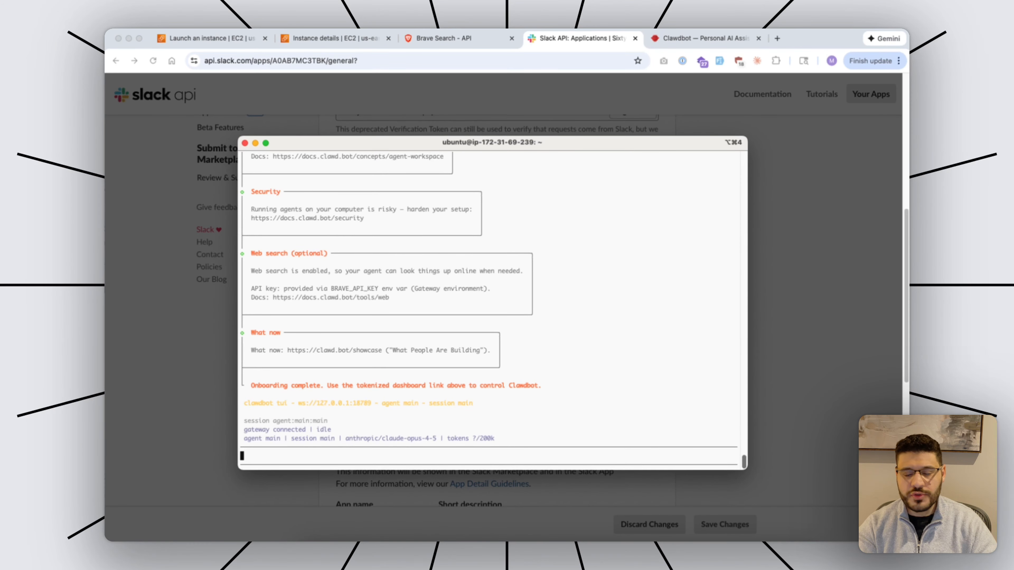
Greet the bot with 'Hey how are you doing today?', then exit and clear the terminal.
type("Hey how are yo")
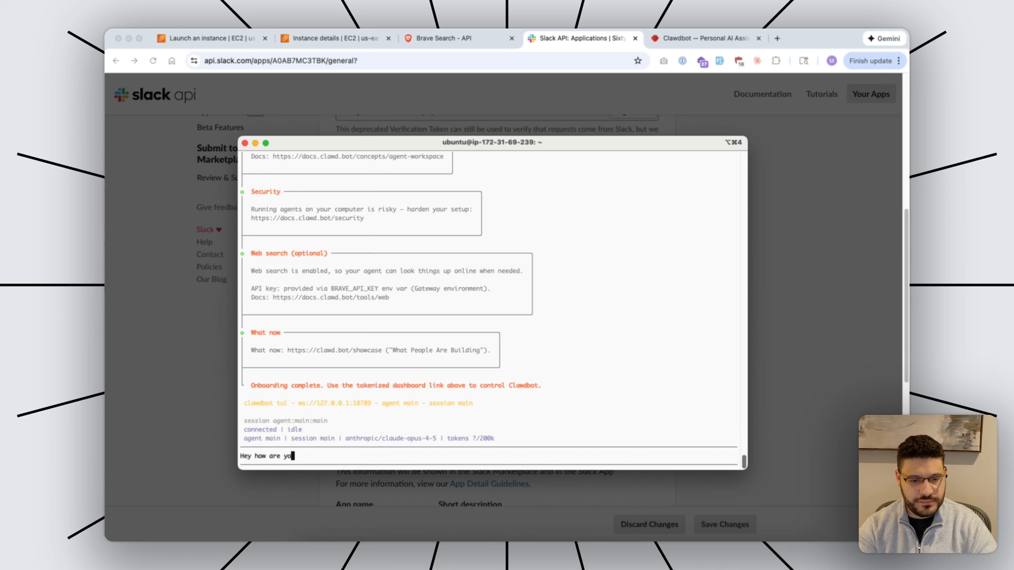
type("u doing today?")
key("Return")
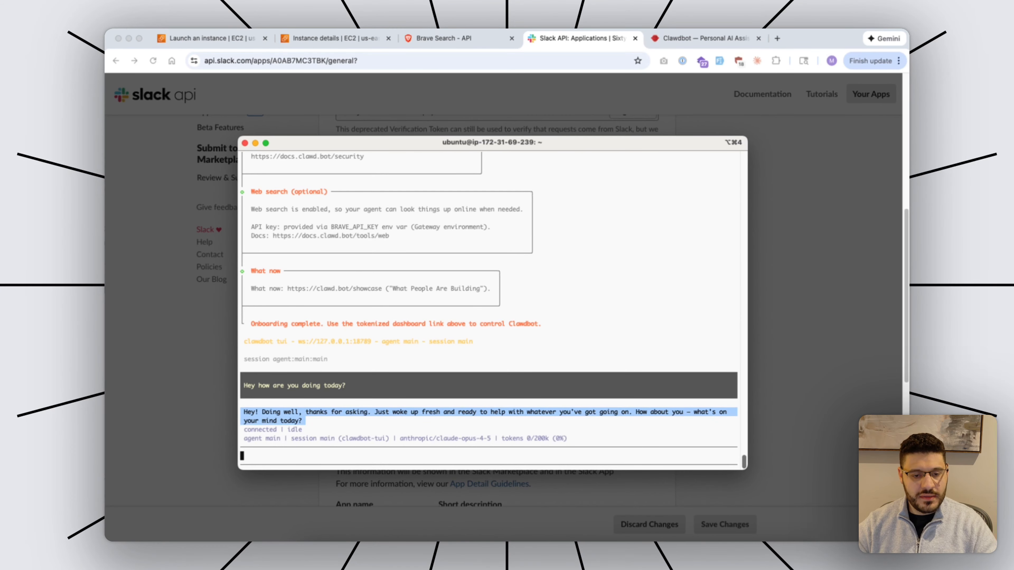
key("ctrl+c")
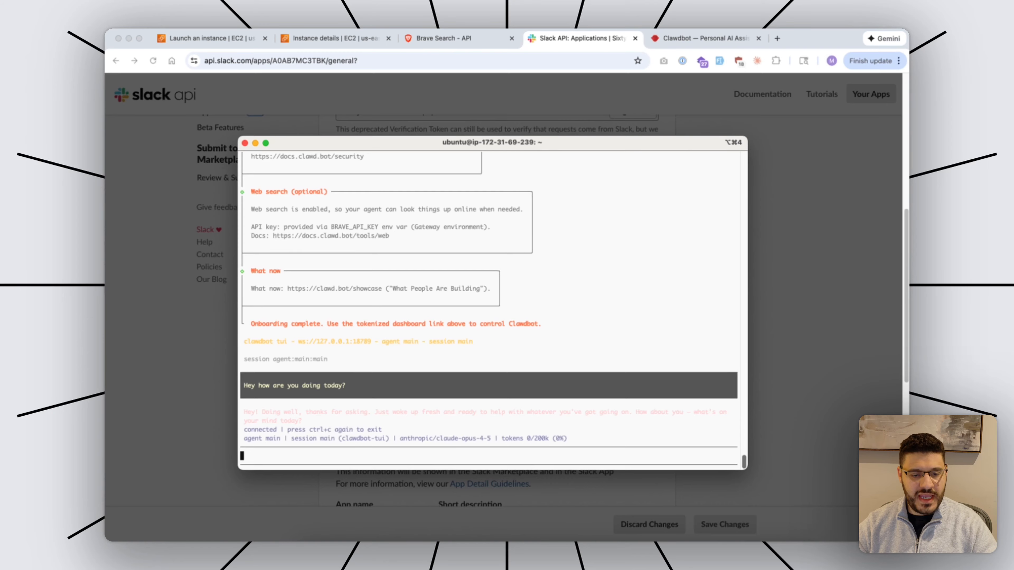
key("ctrl+c")
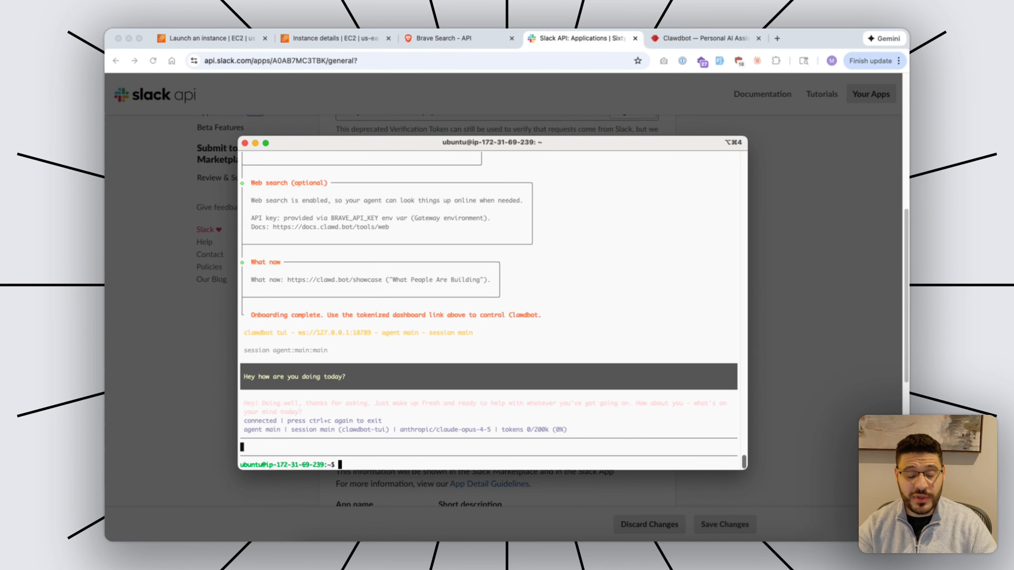
key("super+k")
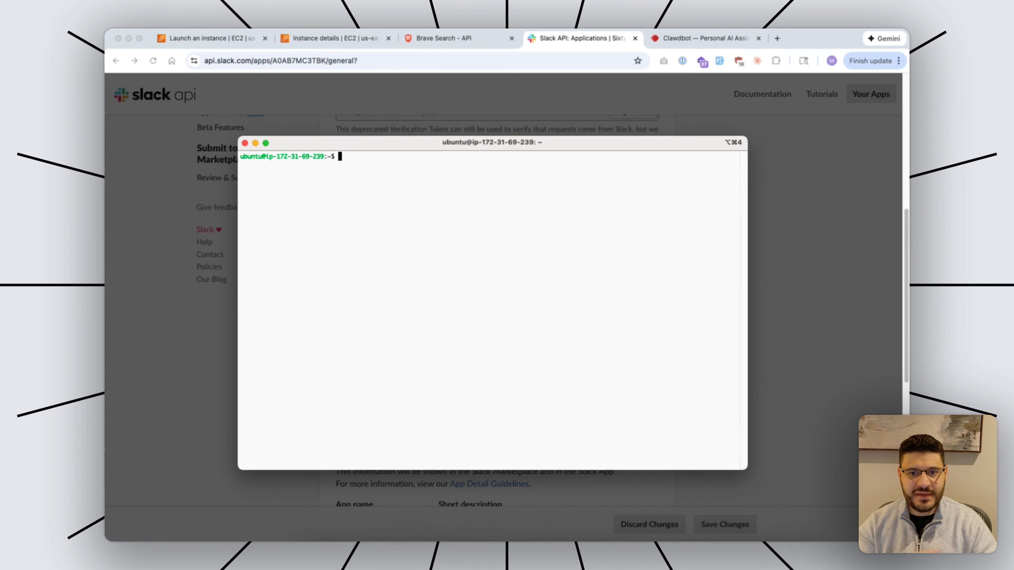
Apply the pathPrepend config with a gateway restart, then run 'clawdbot skills list' and review it.
key("super+v")
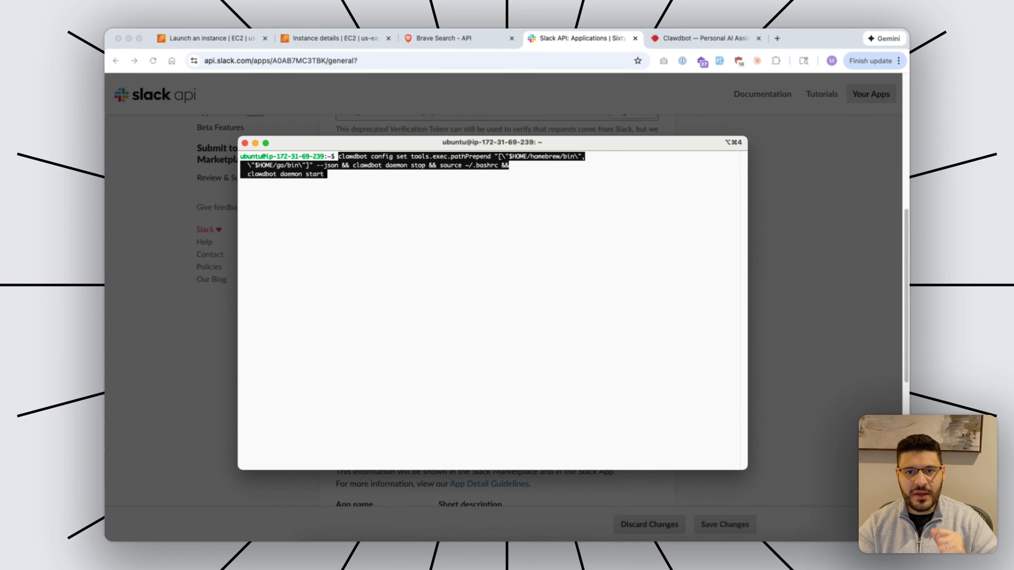
key("Return")
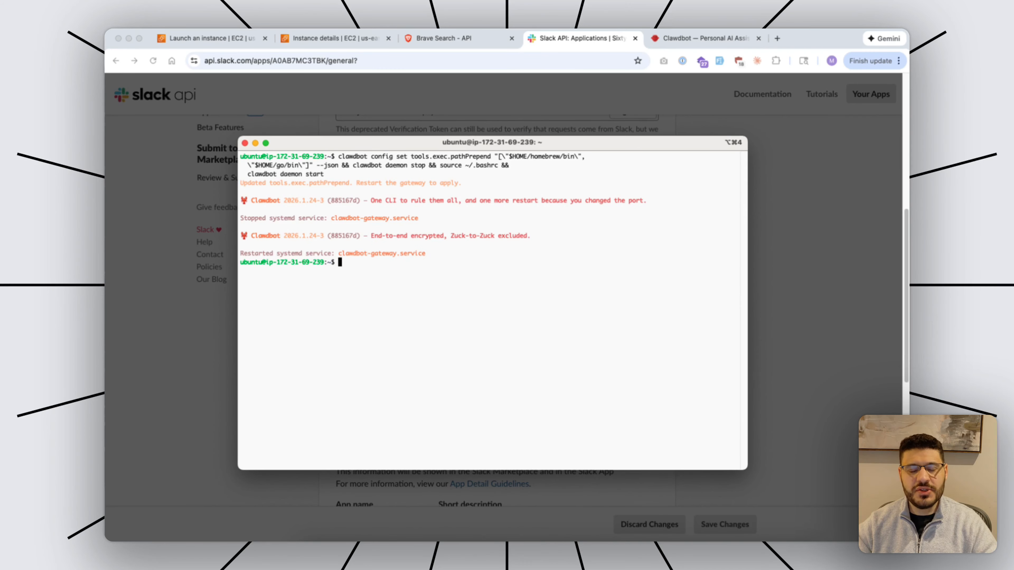
key("super+v")
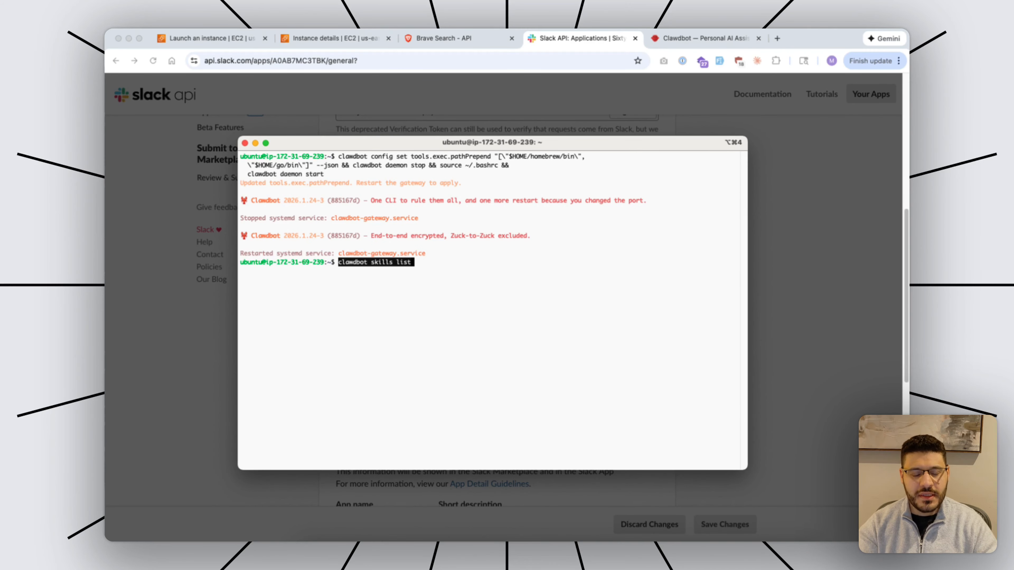
key("Return")
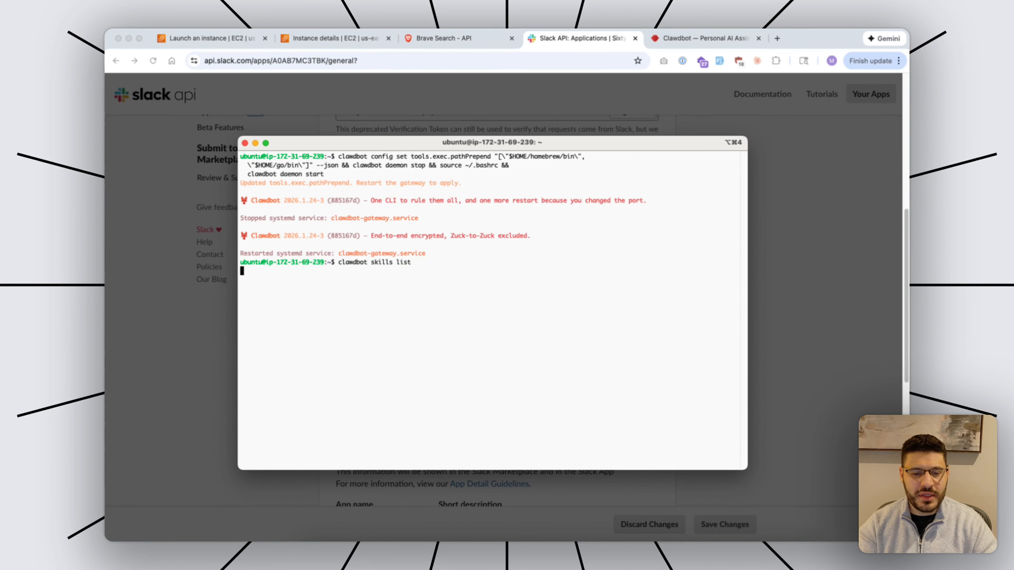
scroll(492, 311, "up", 5)
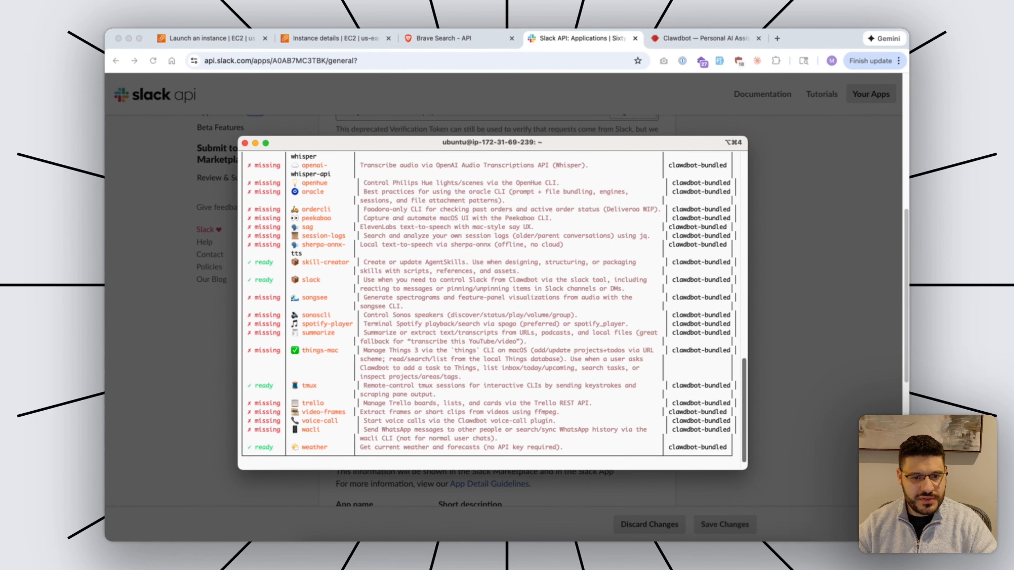
scroll(492, 311, "up", 5)
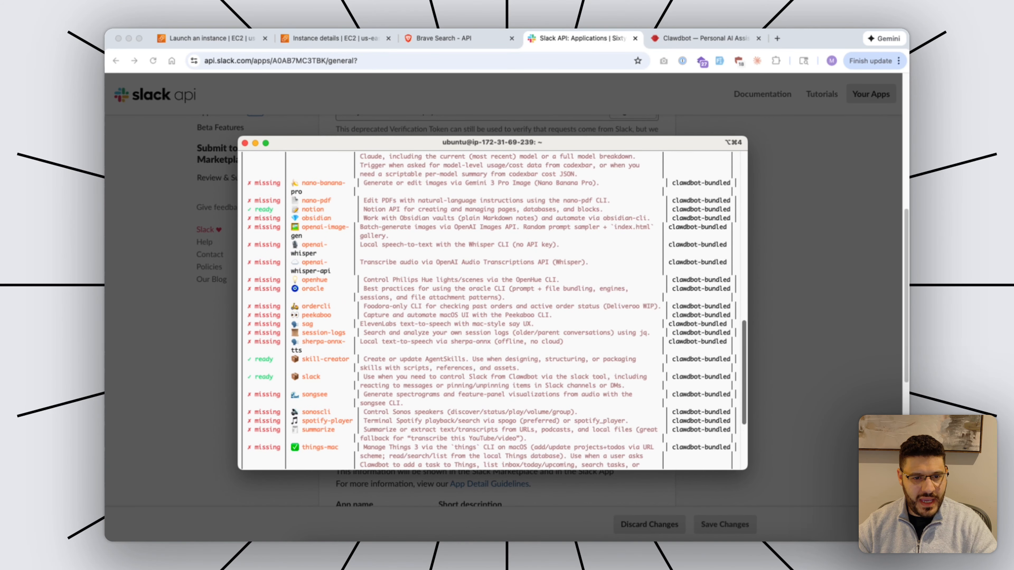
scroll(492, 311, "up", 5)
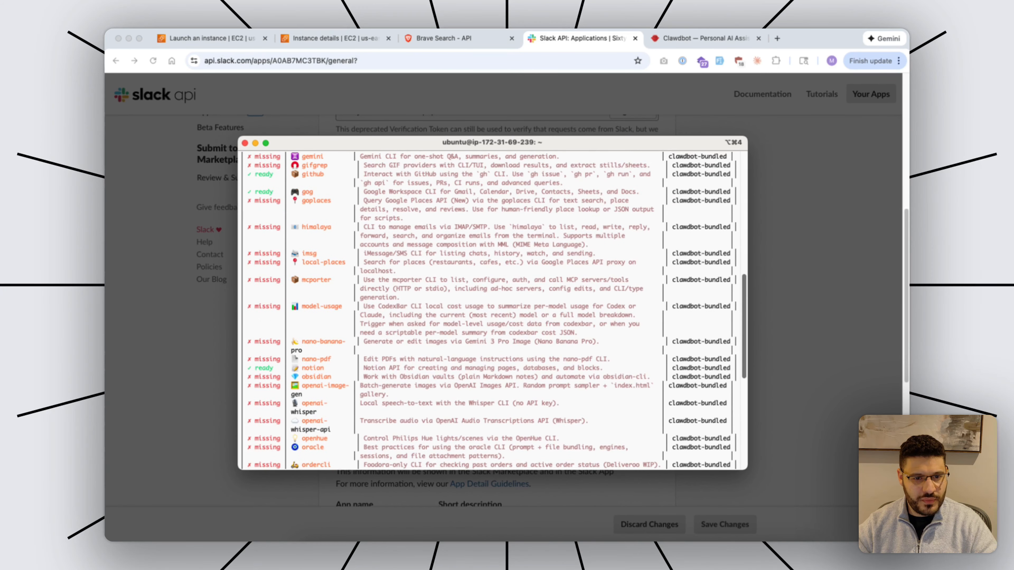
Review the Workspace Files notes, highlighting AGENTS.md, 'behave' and BOOTSTRAP.md's one-time setup description.
mouse_move(299, 192)
left_mouse_down()
mouse_move(639, 192)
mouse_move(407, 201)
mouse_move(317, 192)
left_mouse_up()
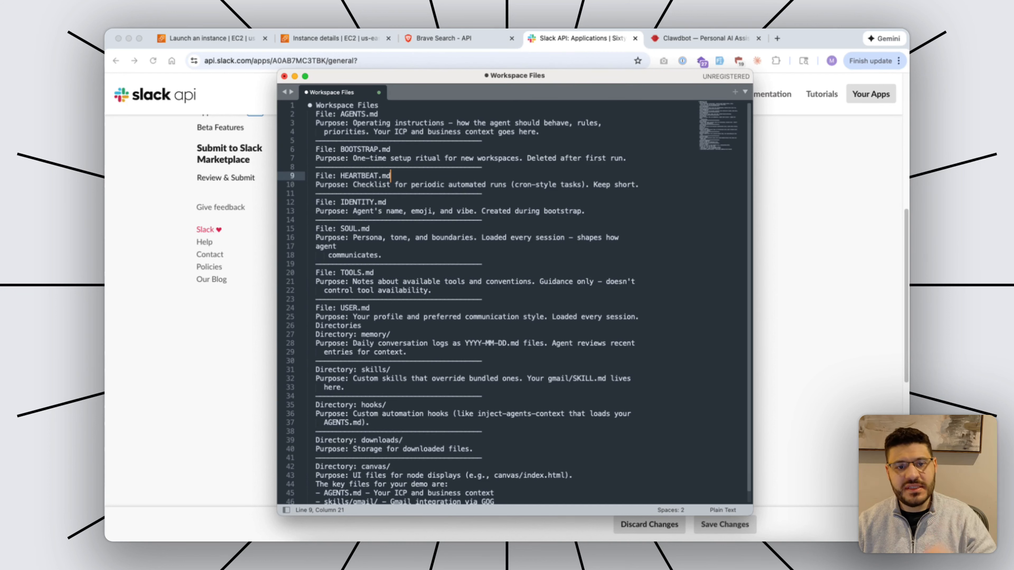
left_click_drag(377, 114, 344, 114)
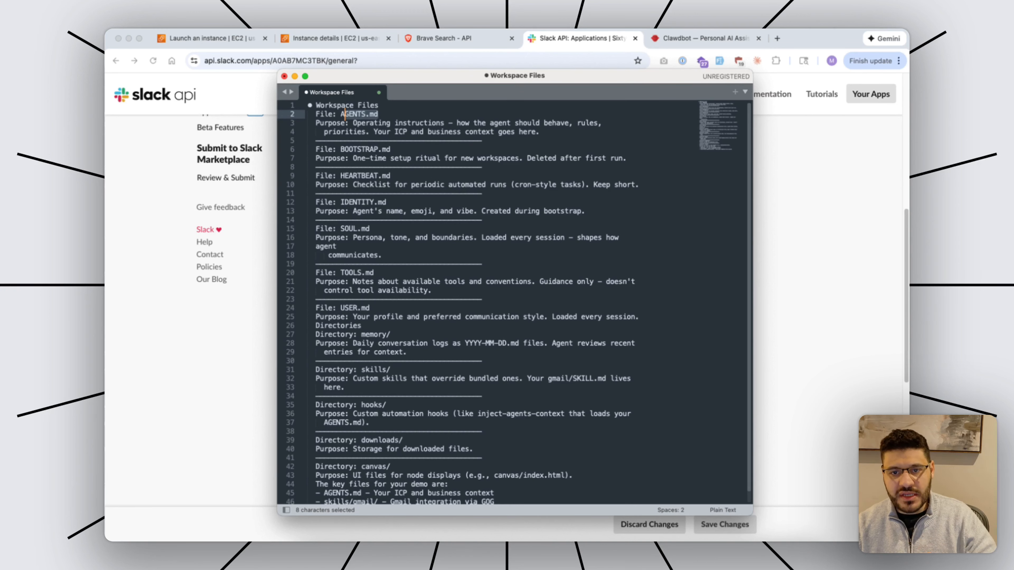
left_click_drag(544, 122, 569, 122)
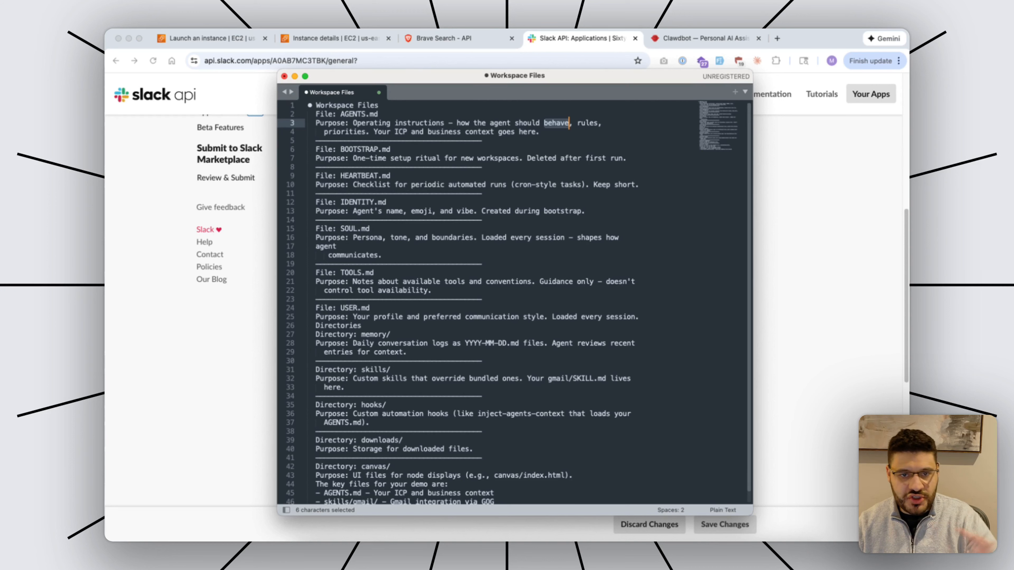
left_click_drag(352, 158, 520, 158)
left_click(635, 159)
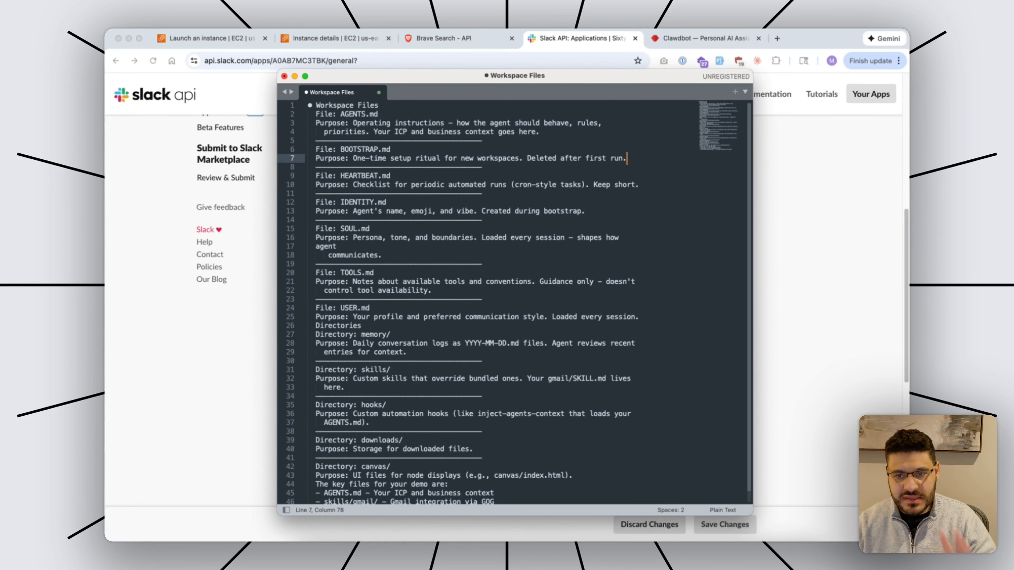
scroll(635, 159, "down", 1)
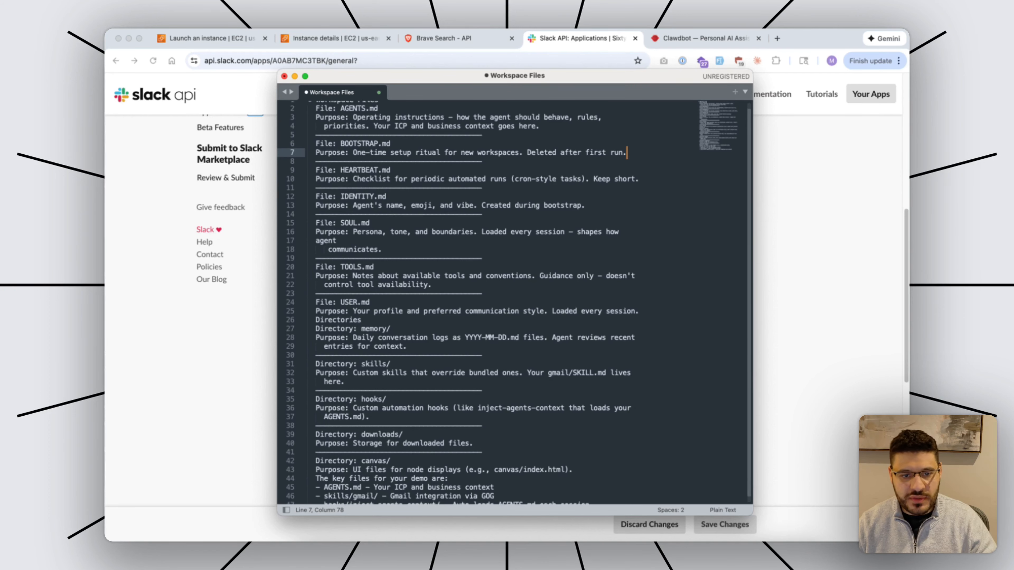
scroll(458, 303, "down", 1)
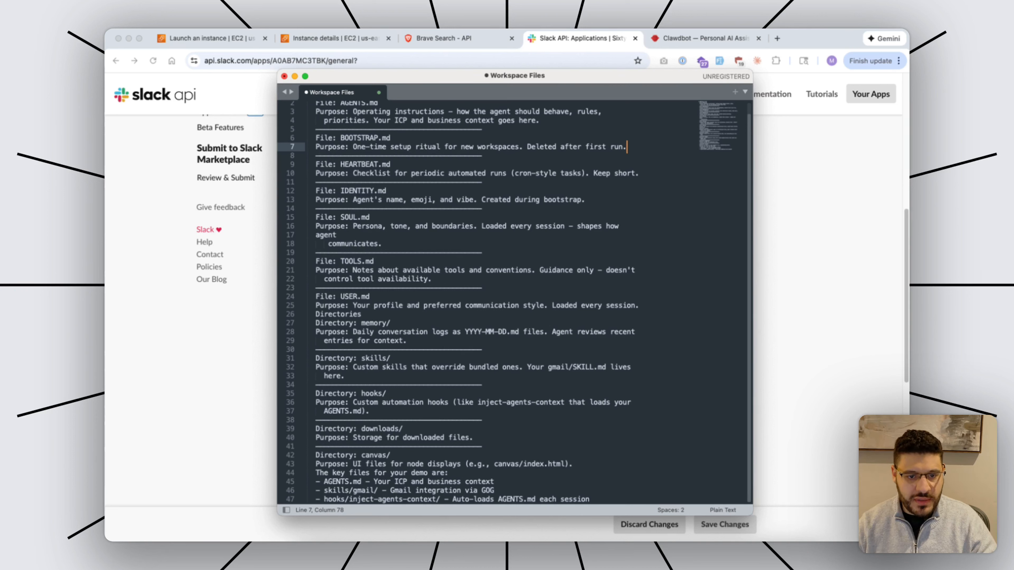
Insert blank lines before the Directories heading and the key-files summary, then highlight the summary.
left_click(640, 305)
key("Return")
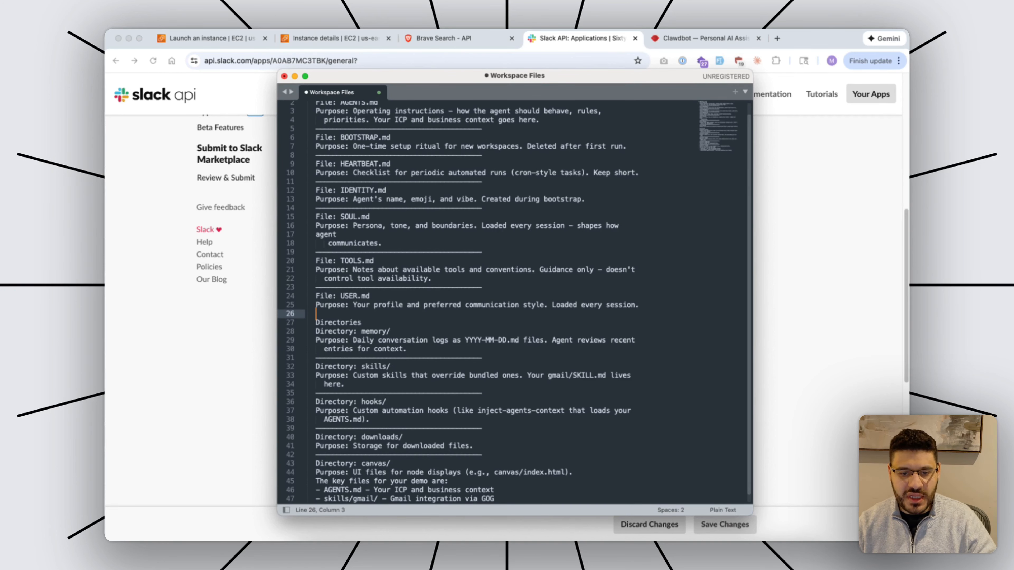
scroll(515, 303, "down", 1)
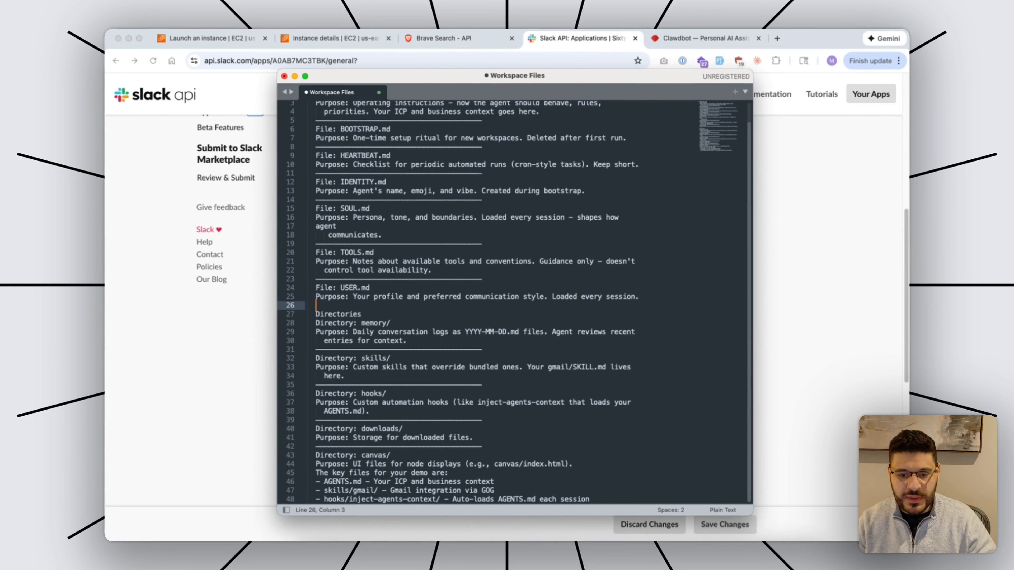
left_click(574, 465)
key("Return")
scroll(575, 464, "down", 1)
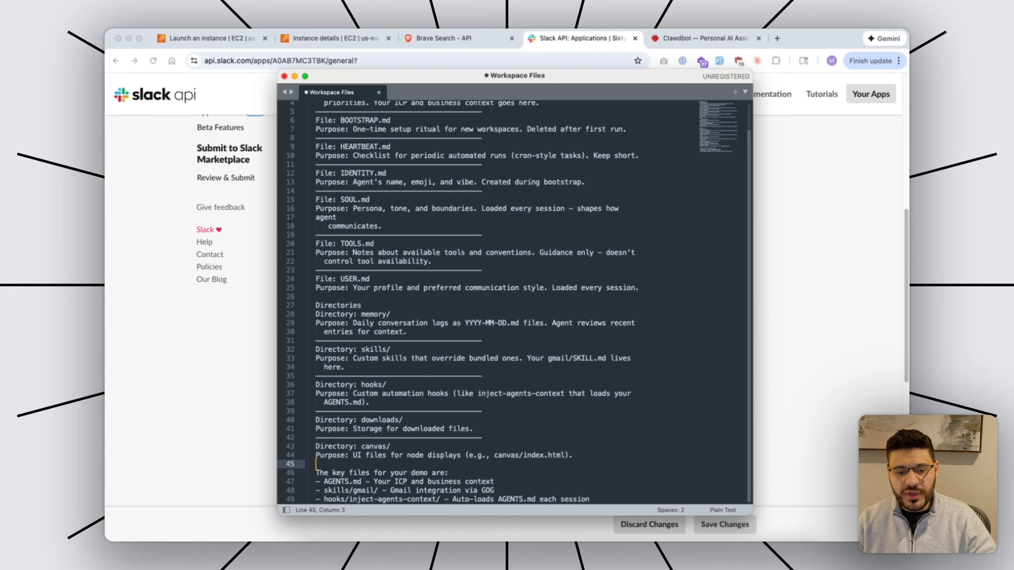
key("shift+super+Down")
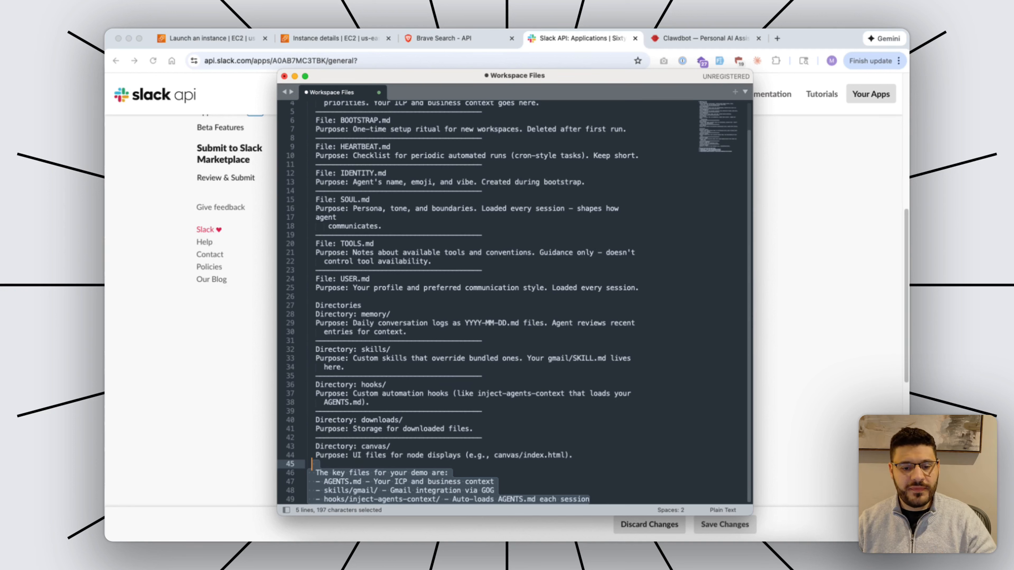
left_click(474, 429)
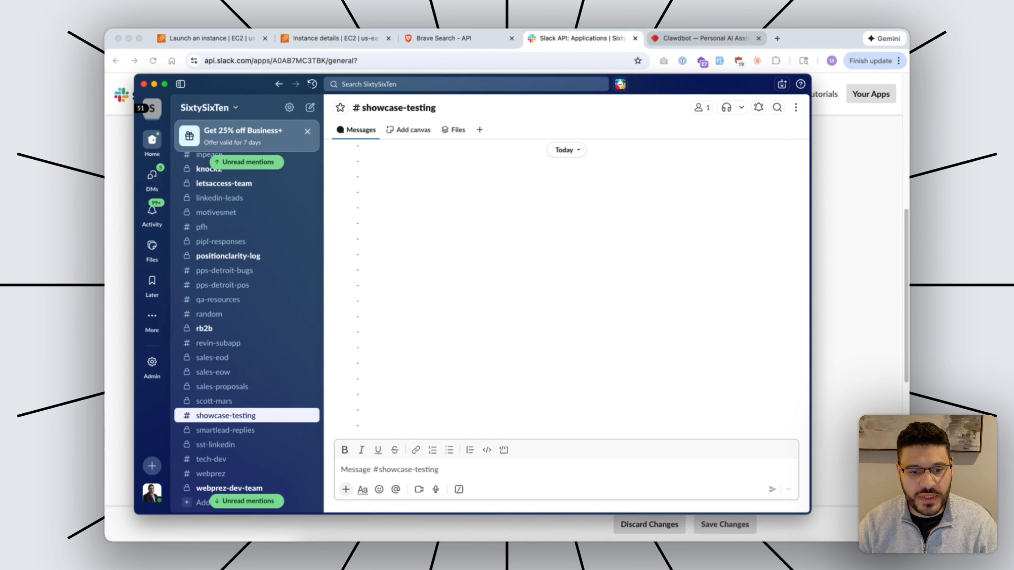
type("@c")
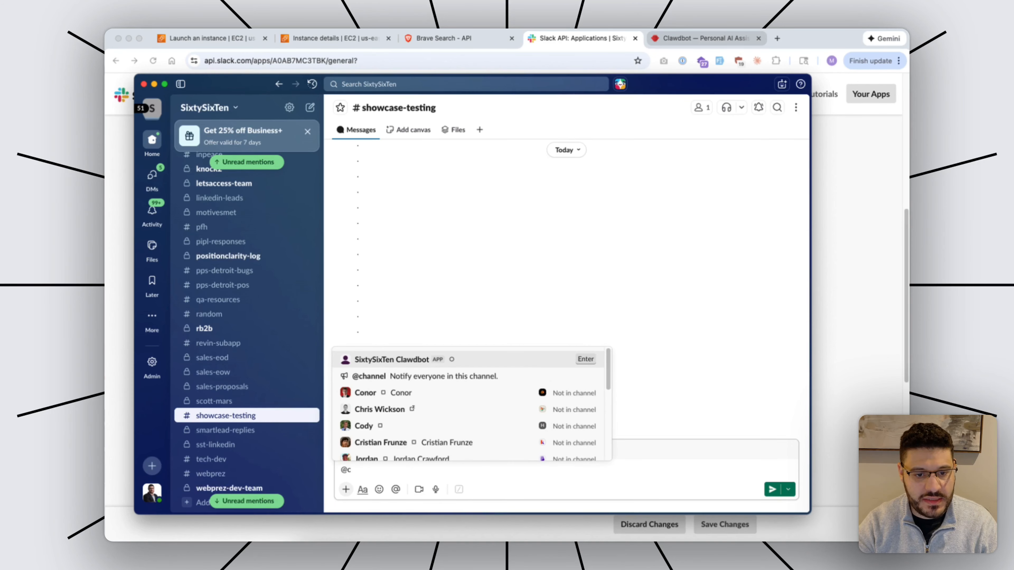
key("Return")
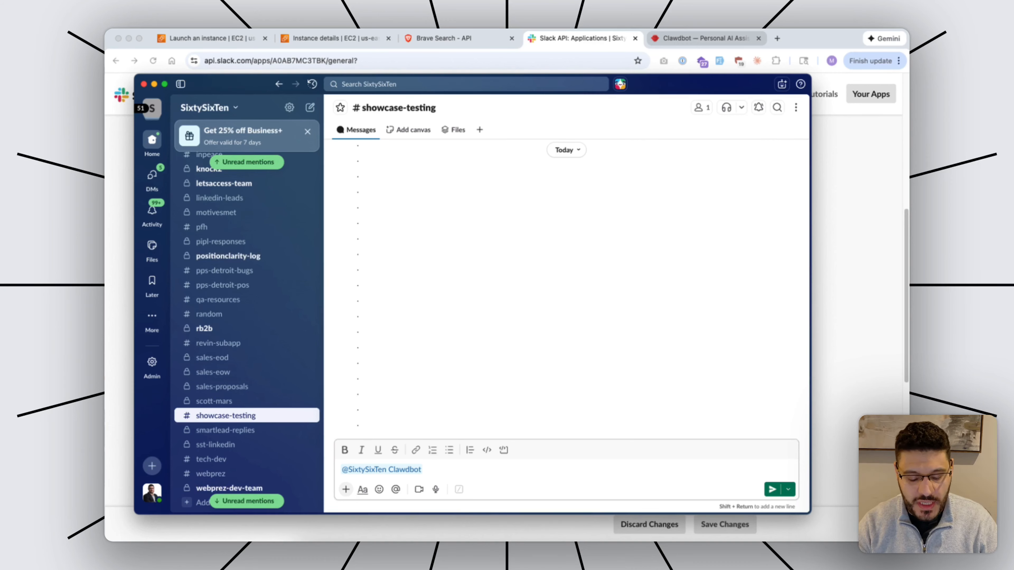
type("send me the ")
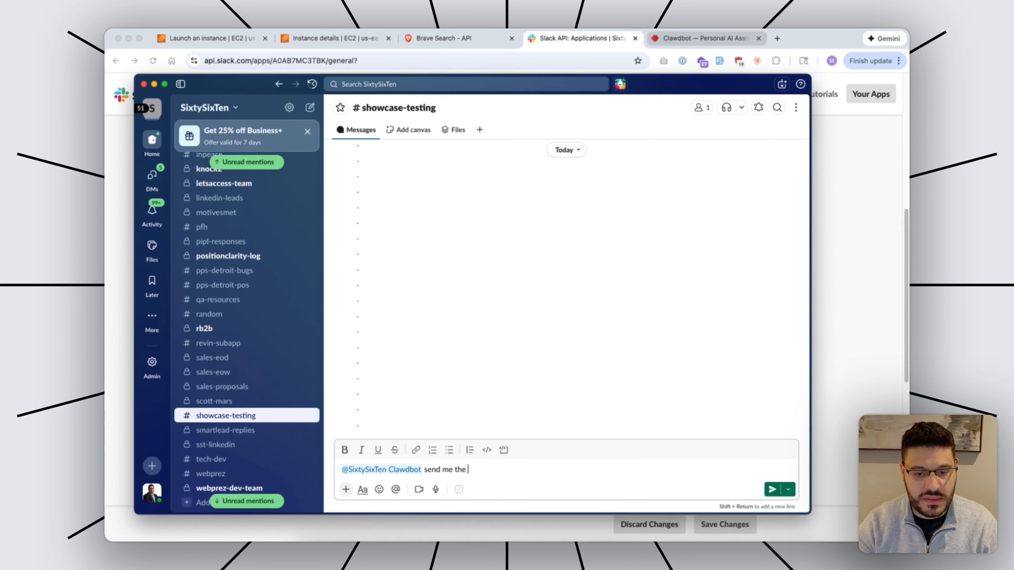
type("last file I emaile")
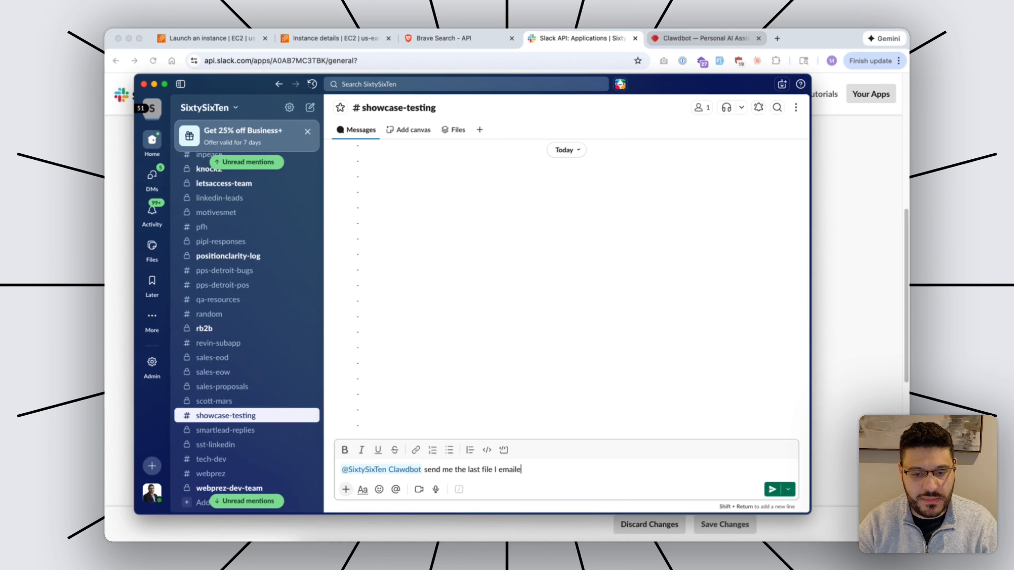
type("d you here in sl")
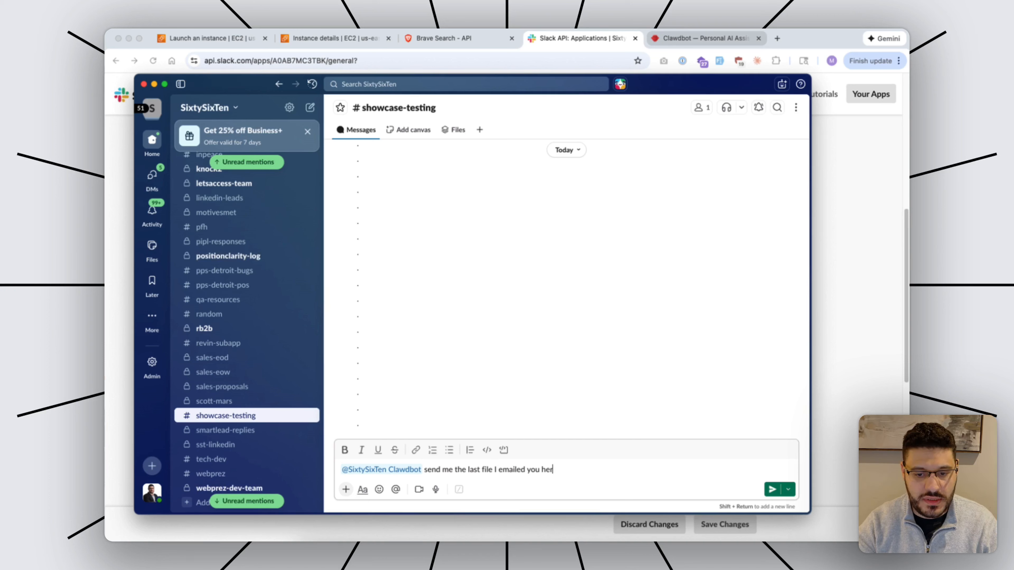
key("BackSpace")
key("BackSpace")
key("BackSpace")
key("BackSpace")
key("BackSpace")
key("BackSpace")
key("BackSpace")
key("BackSpace")
key("BackSpace")
key("BackSpace")
key("BackSpace")
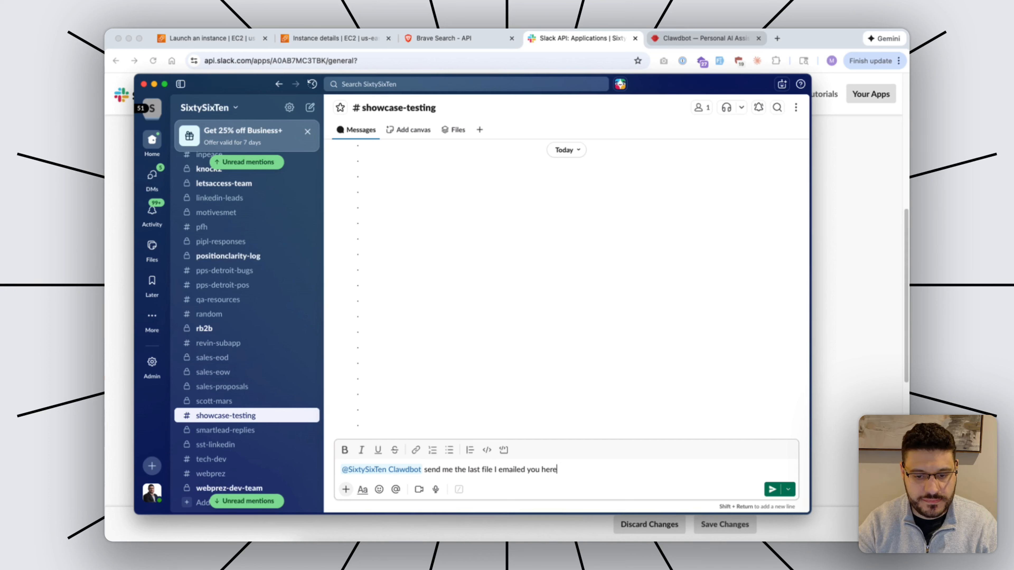
type(", here in slack")
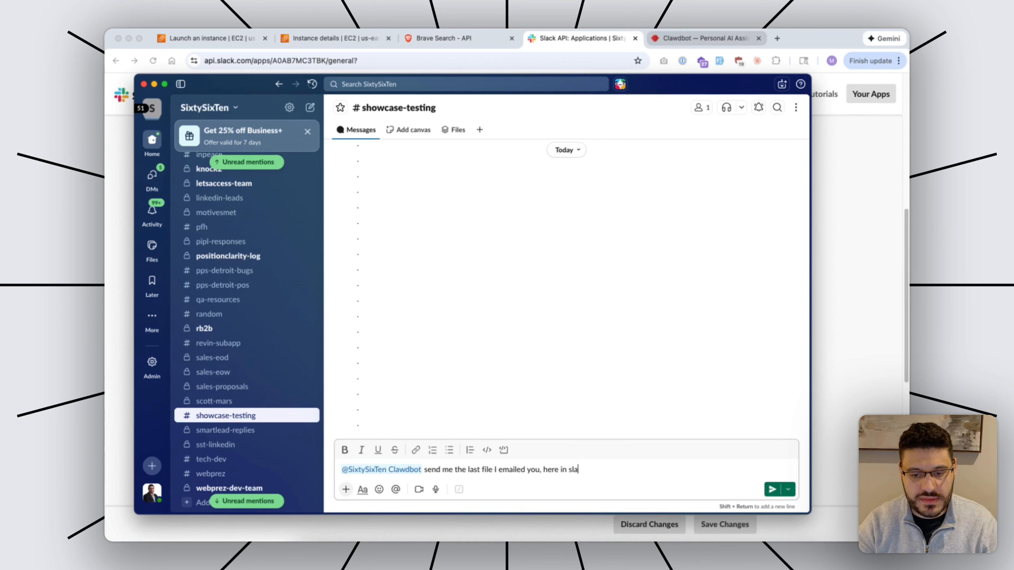
key("Return")
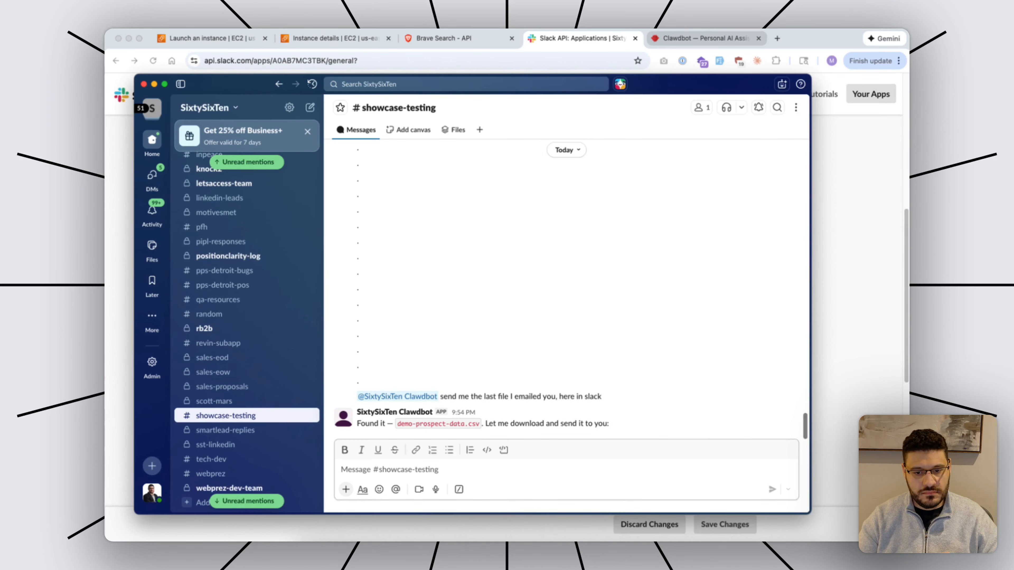
key("super+Tab")
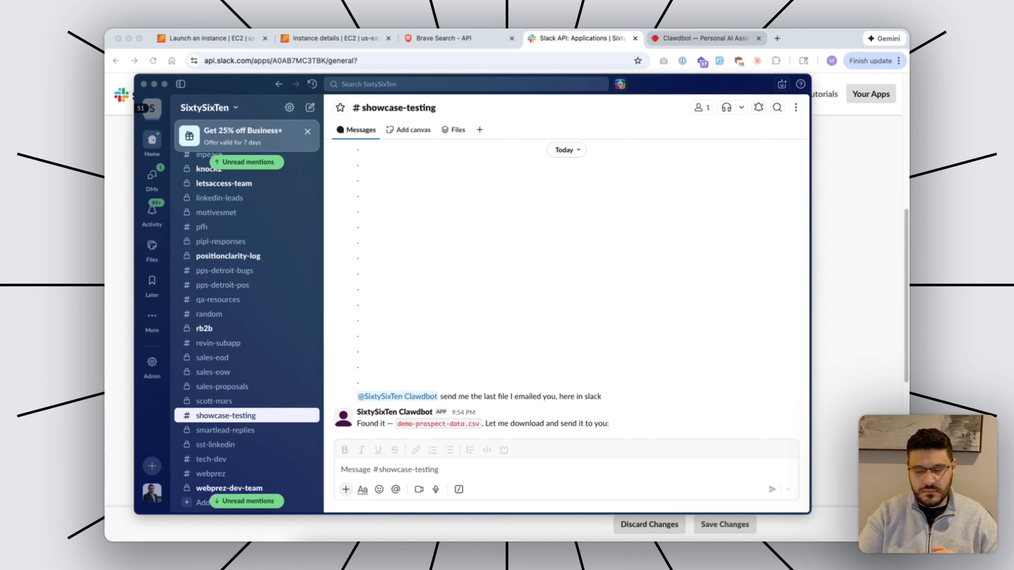